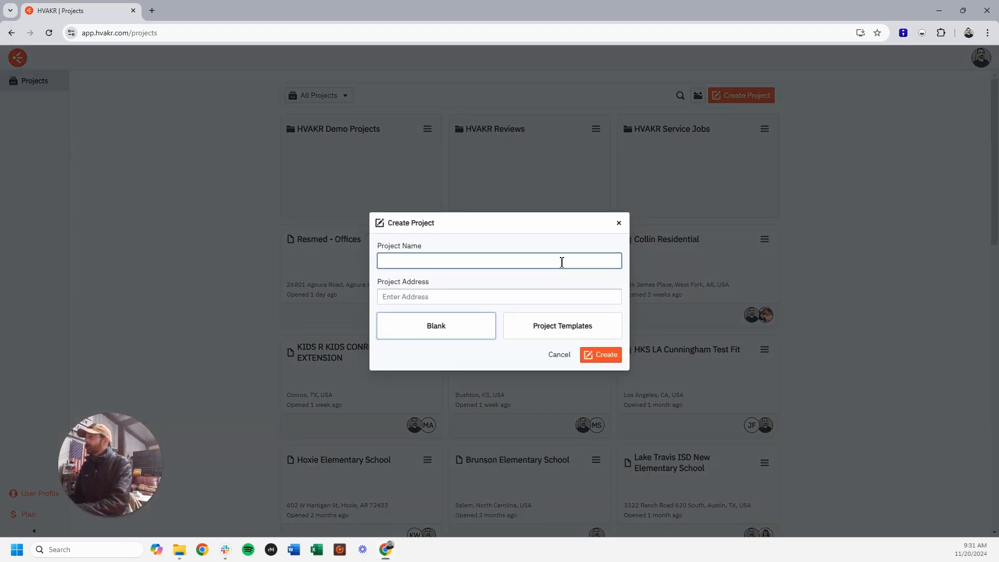
Step: Name the new project Office Buildout and set its address to Hwy 287 N, Mansfield, TX, USA
{"action": "type", "text": "Office Buildout"}
{"action": "key", "text": "Tab"}
{"action": "type", "text": "HWwy 287"}
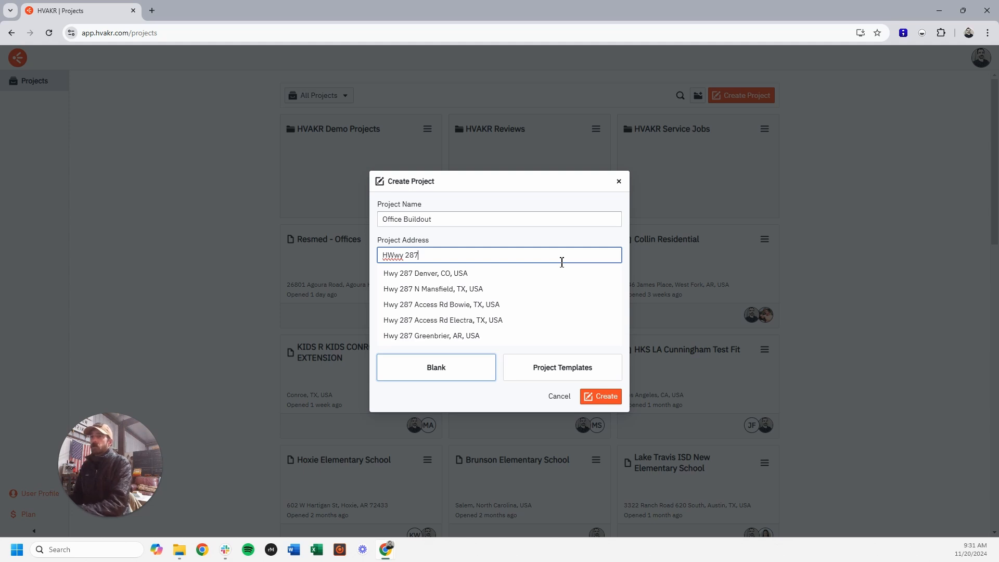
{"action": "left_click", "coordinate": [424, 290]}
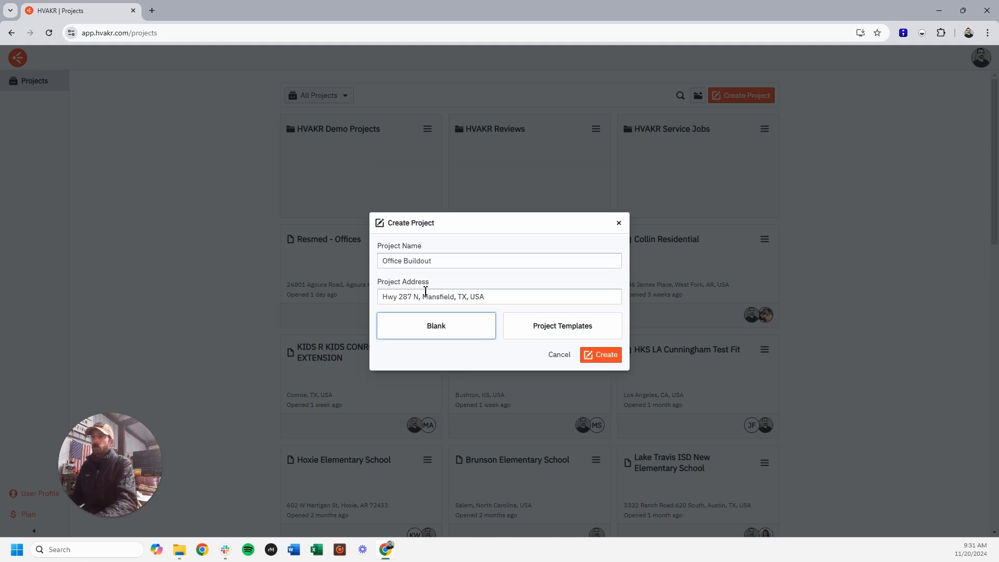
Step: Create the project from templates, choosing a project type and the Std 62.1-2022 Space Types: Office Buildings template
{"action": "left_click", "coordinate": [558, 333]}
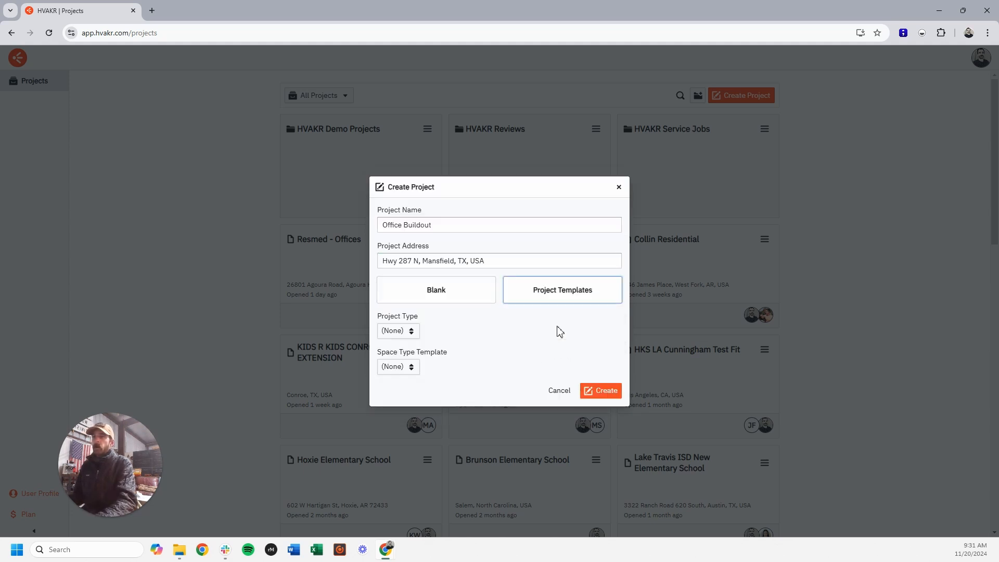
{"action": "left_click", "coordinate": [403, 333]}
{"action": "left_click", "coordinate": [398, 274]}
{"action": "left_click", "coordinate": [408, 365]}
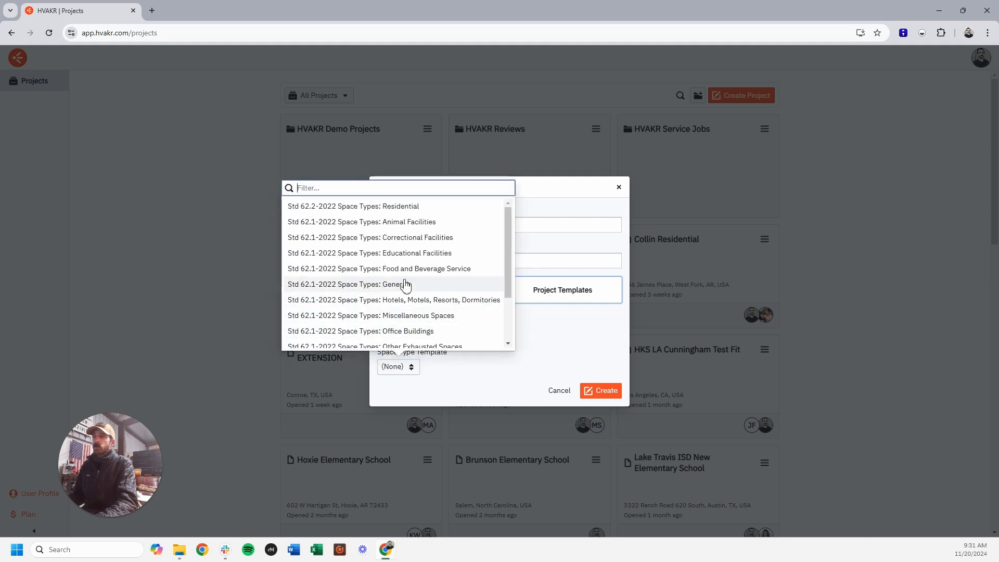
{"action": "left_click", "coordinate": [412, 331]}
{"action": "left_click", "coordinate": [596, 391]}
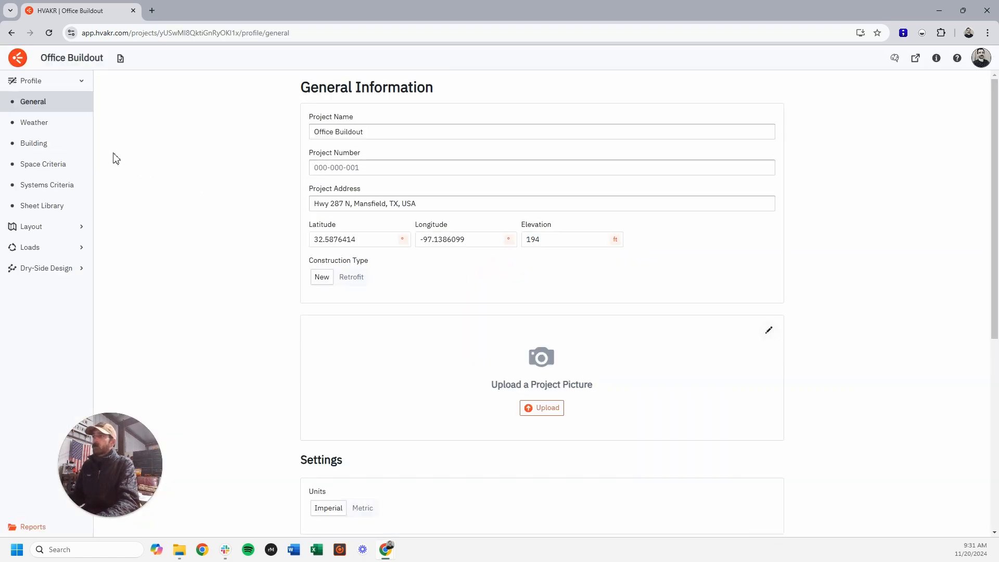
Step: Examine the project's weather station and design temperatures, and the building's wall, window, roof and slab types
{"action": "left_click", "coordinate": [58, 125]}
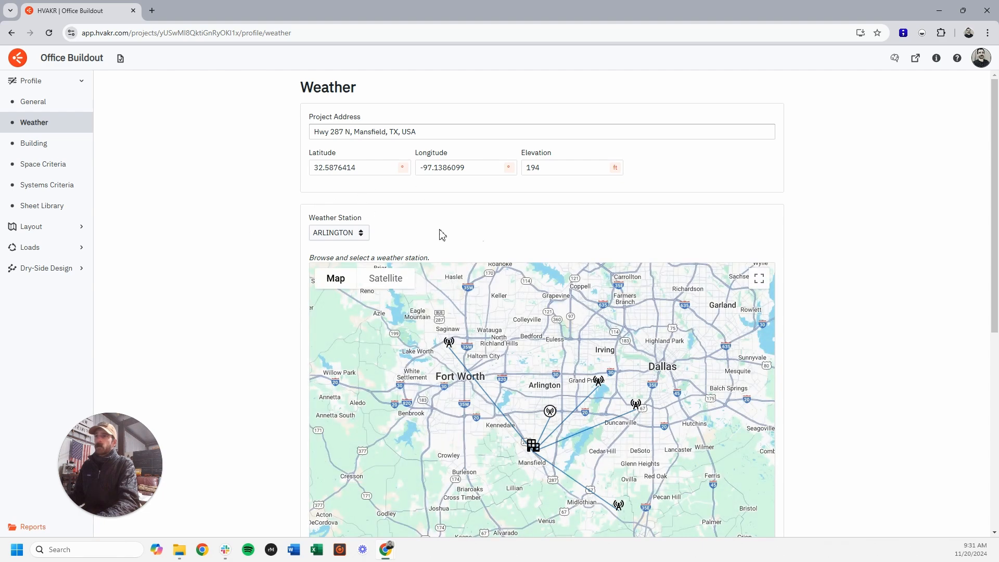
{"action": "scroll", "coordinate": [491, 328], "scroll_direction": "down", "scroll_amount": 5}
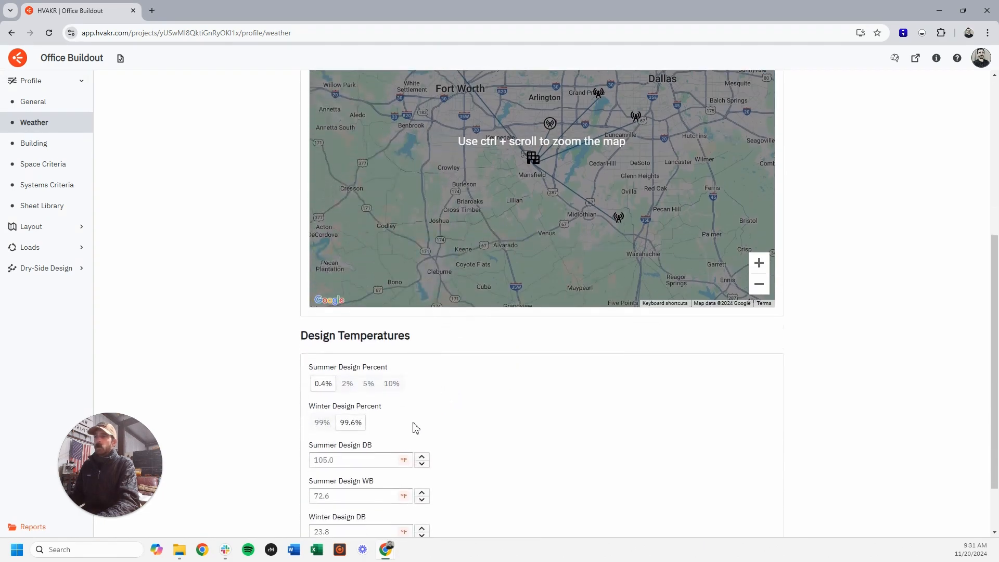
{"action": "scroll", "coordinate": [416, 428], "scroll_direction": "down", "scroll_amount": 2}
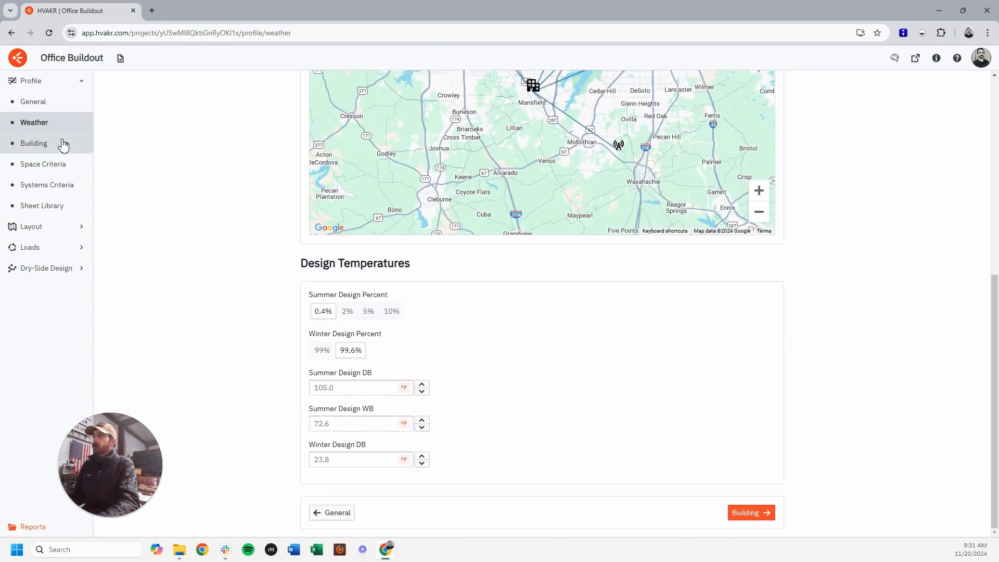
{"action": "scroll", "coordinate": [491, 249], "scroll_direction": "down", "scroll_amount": 4}
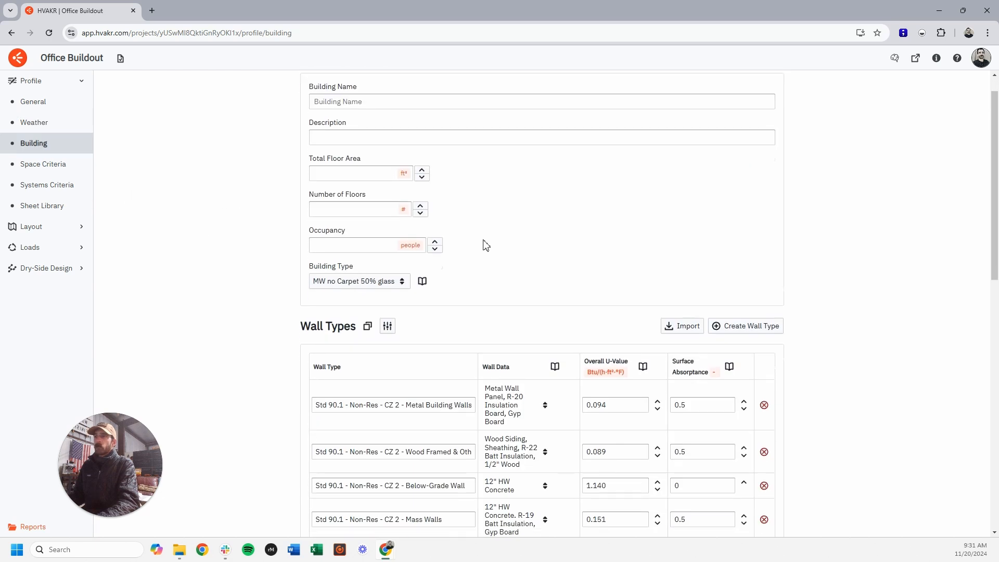
{"action": "scroll", "coordinate": [485, 244], "scroll_direction": "down", "scroll_amount": 1}
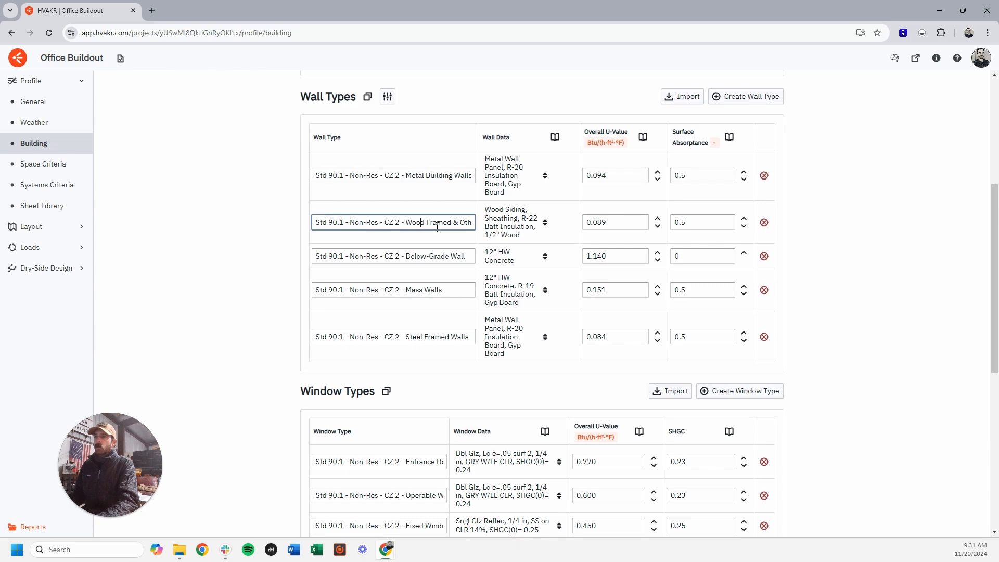
{"action": "scroll", "coordinate": [424, 224], "scroll_direction": "down", "scroll_amount": 3}
{"action": "left_click", "coordinate": [424, 369]}
{"action": "scroll", "coordinate": [454, 309], "scroll_direction": "down", "scroll_amount": 3}
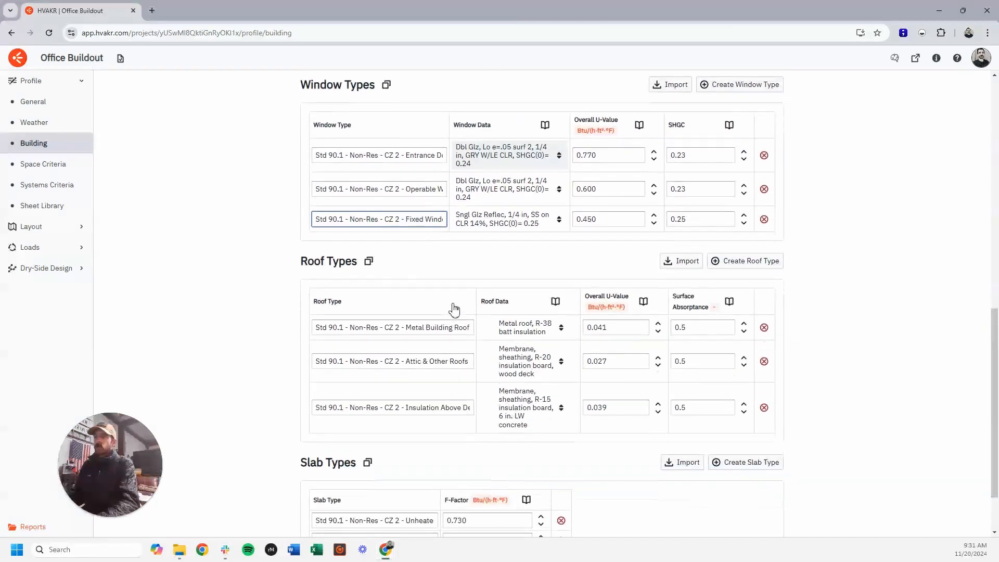
{"action": "scroll", "coordinate": [437, 349], "scroll_direction": "down", "scroll_amount": 2}
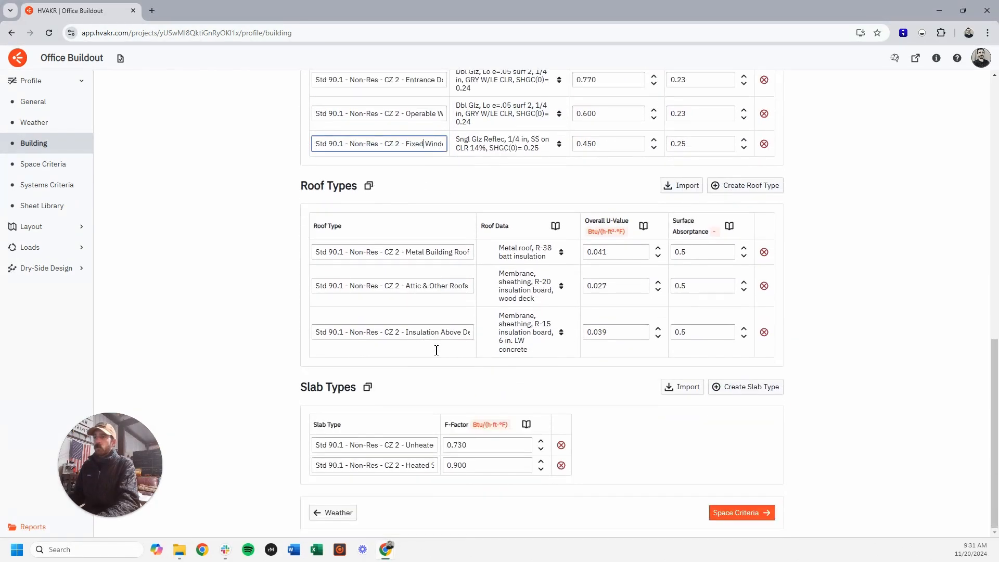
Step: Import the Corridors space type from the Std 62.1-2022 Space Types: General template into the space criteria
{"action": "left_click", "coordinate": [55, 164]}
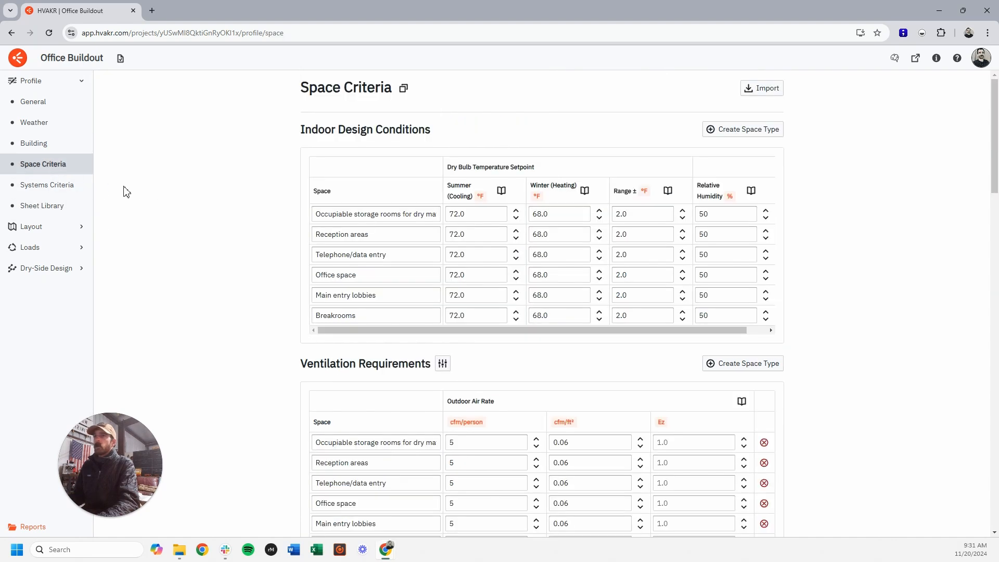
{"action": "scroll", "coordinate": [401, 228], "scroll_direction": "down", "scroll_amount": 1}
{"action": "scroll", "coordinate": [386, 260], "scroll_direction": "up", "scroll_amount": 1}
{"action": "double_click", "coordinate": [368, 275]}
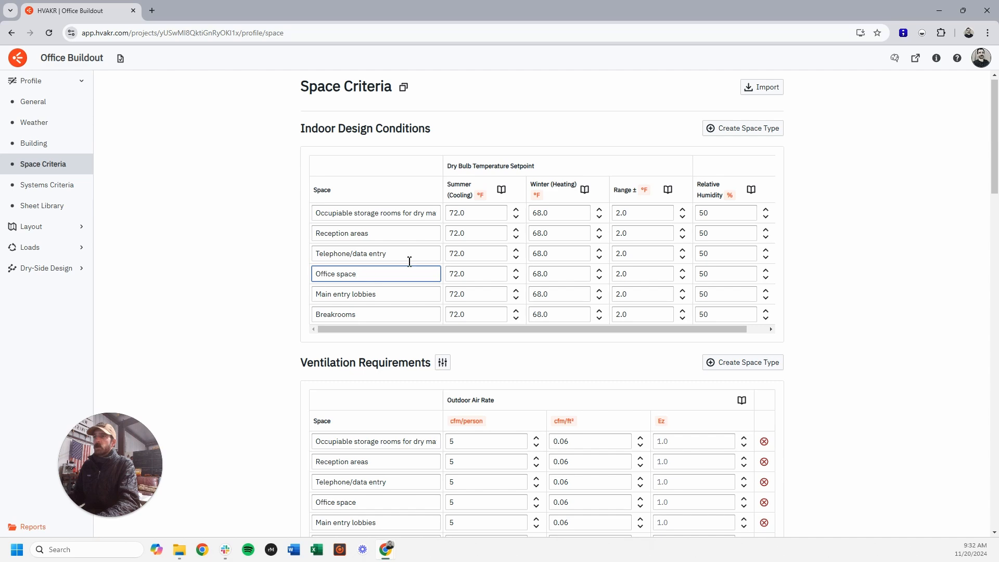
{"action": "left_click", "coordinate": [765, 88]}
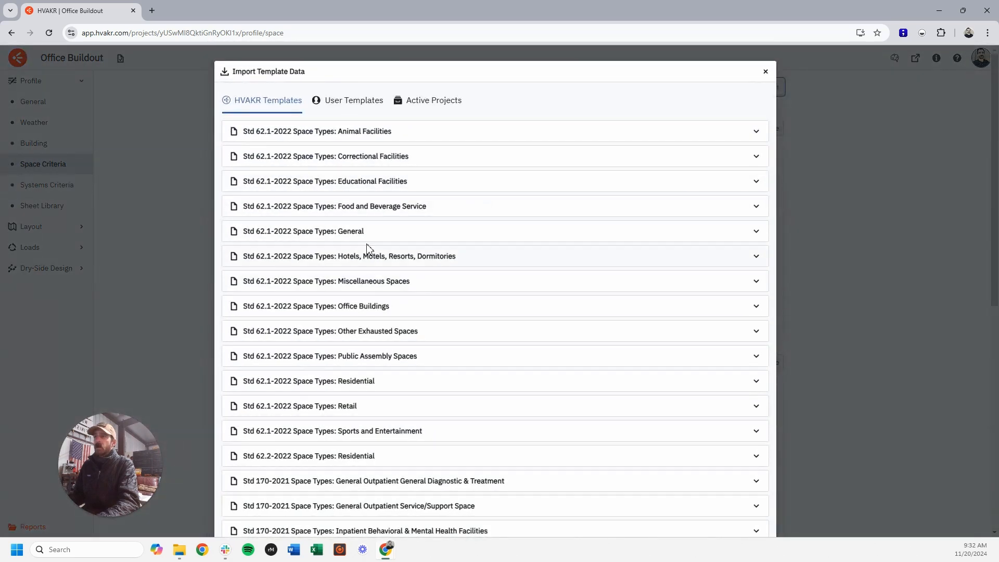
{"action": "left_click", "coordinate": [451, 227]}
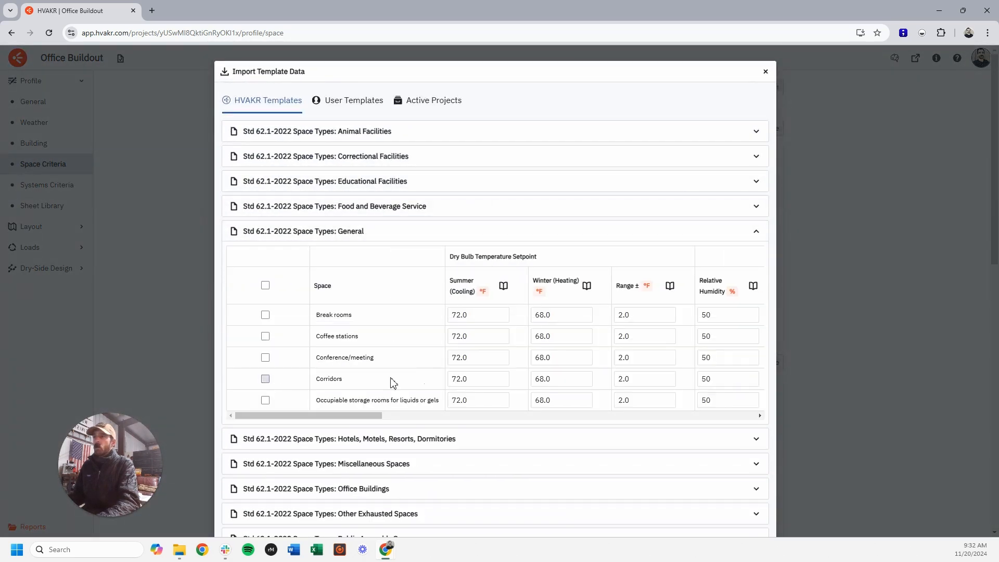
{"action": "scroll", "coordinate": [624, 351], "scroll_direction": "down", "scroll_amount": 15}
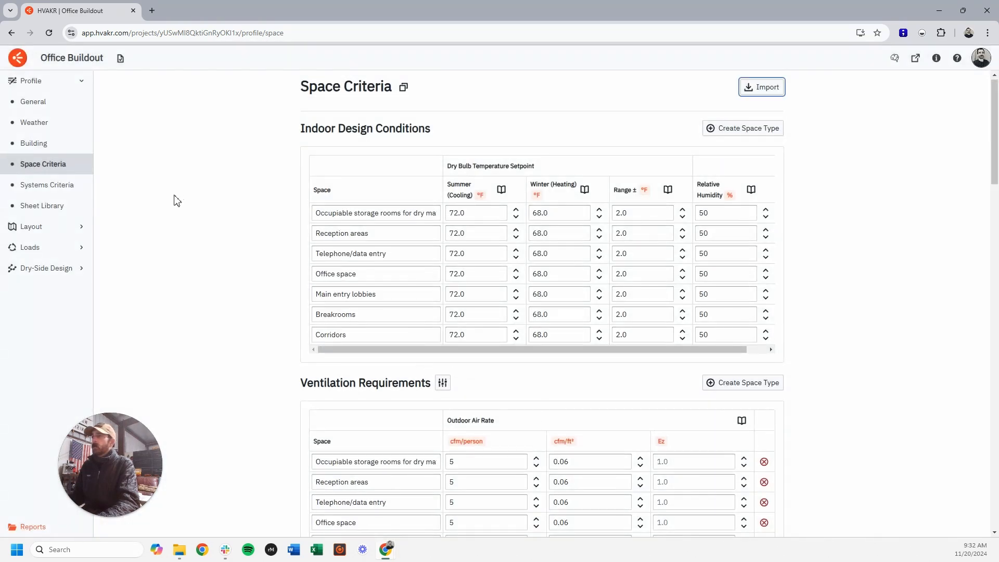
Step: Add duct sizing standards LP Supply (0.080, 1200 fpm, 14 in), MP Supply (0.300, 2000 fpm, 14 in) and Return (0.1, 1500 fpm)
{"action": "left_click", "coordinate": [70, 190]}
{"action": "left_click", "coordinate": [723, 181]}
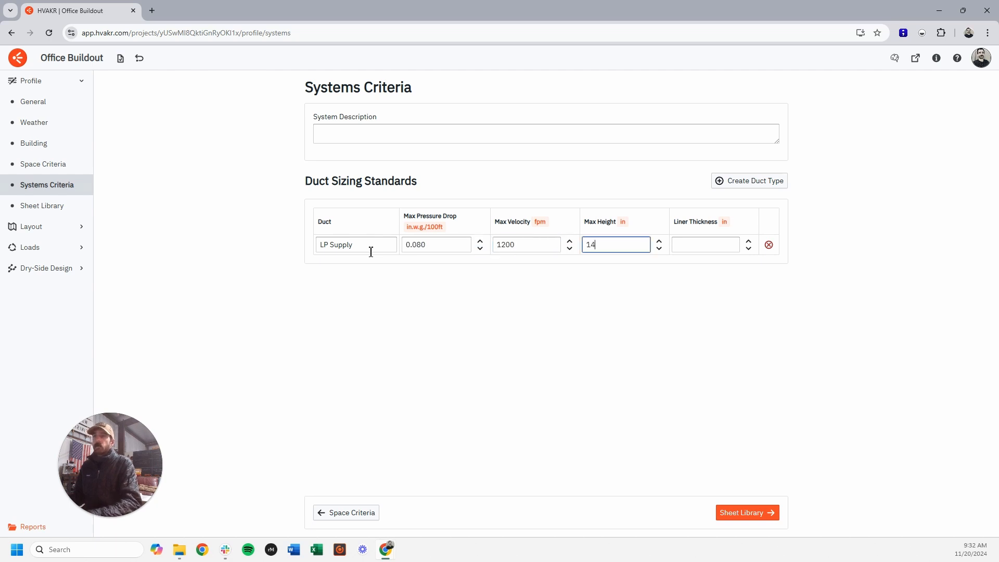
{"action": "left_click", "coordinate": [758, 182]}
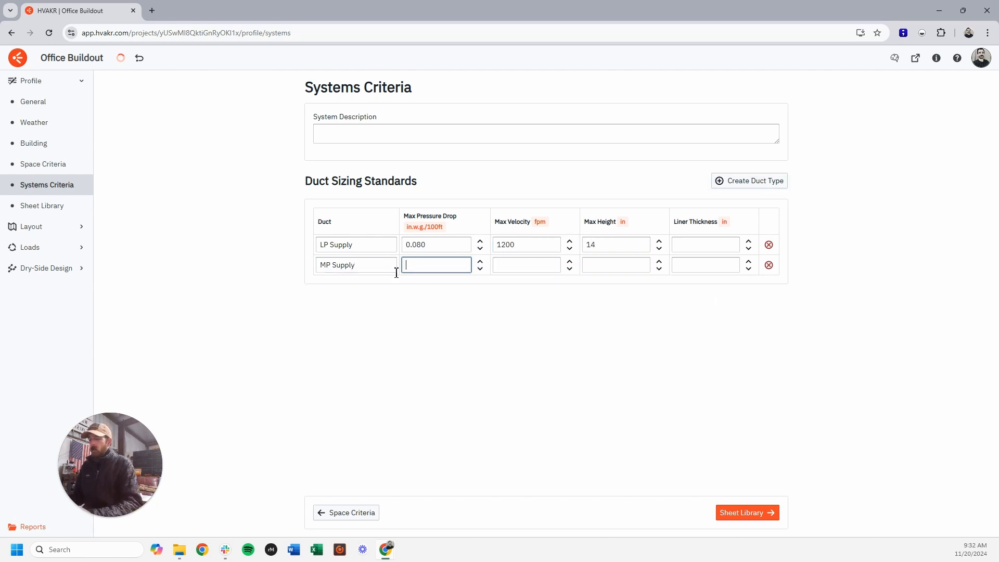
{"action": "left_click", "coordinate": [749, 181]}
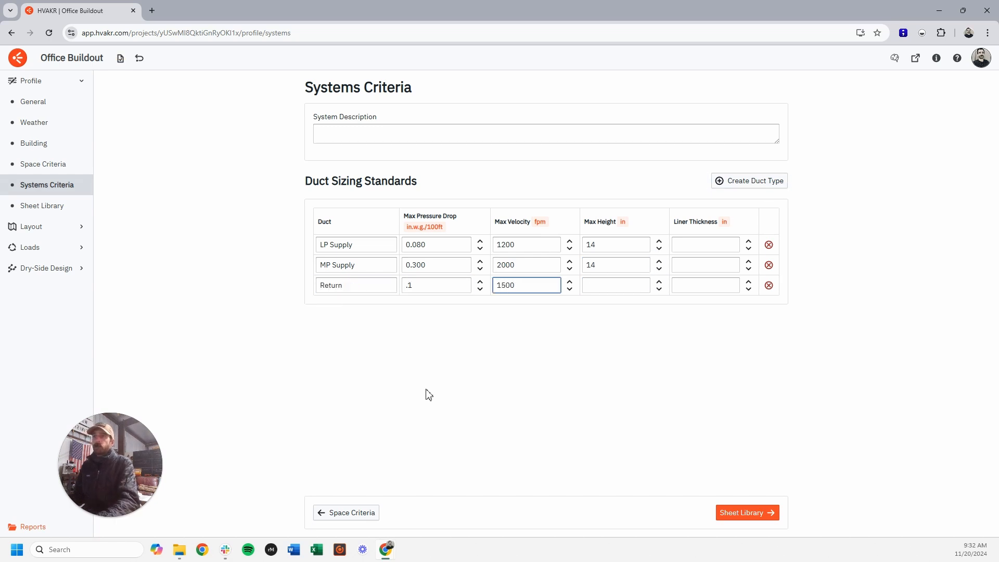
Step: Create a dated version set named SD Set in the sheet library for uploading new sheets
{"action": "left_click", "coordinate": [740, 514]}
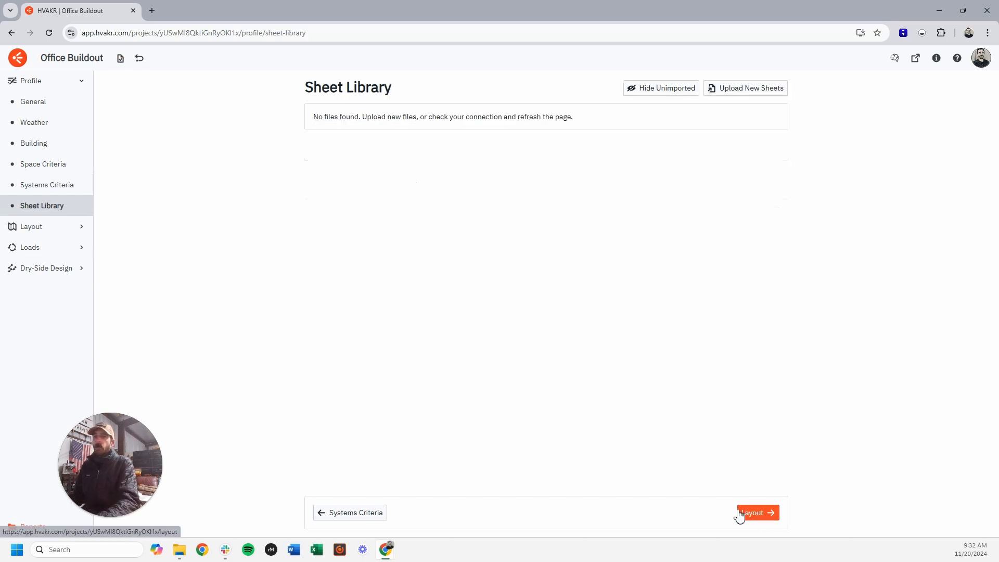
{"action": "left_click", "coordinate": [721, 88]}
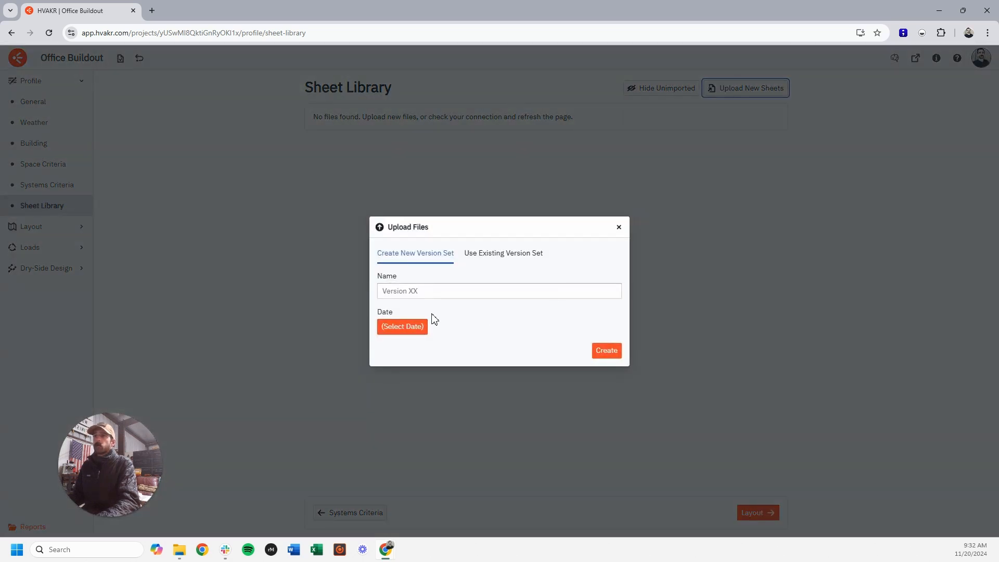
{"action": "left_click", "coordinate": [429, 292]}
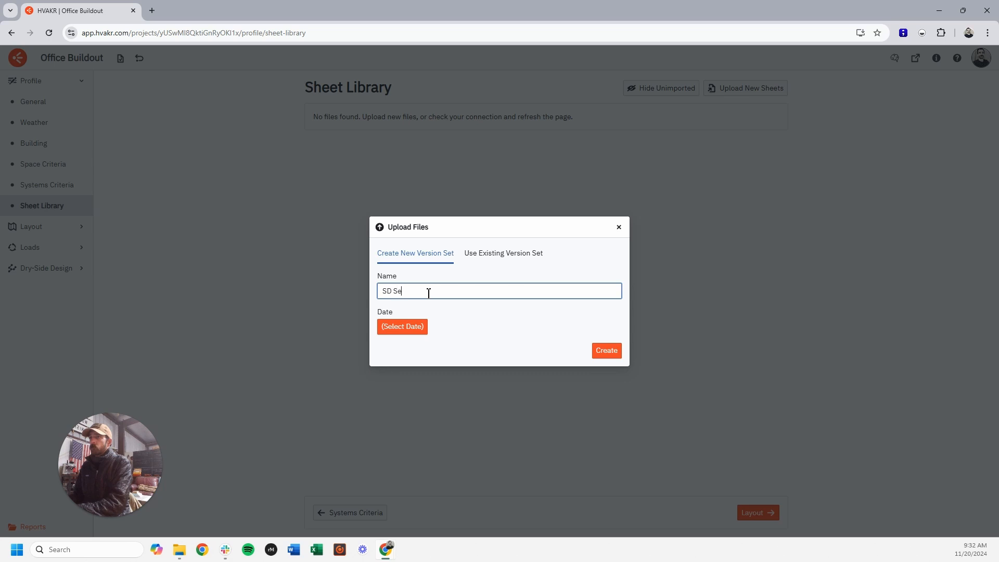
{"action": "left_click", "coordinate": [414, 327]}
{"action": "left_click", "coordinate": [406, 436]}
{"action": "left_click", "coordinate": [598, 355]}
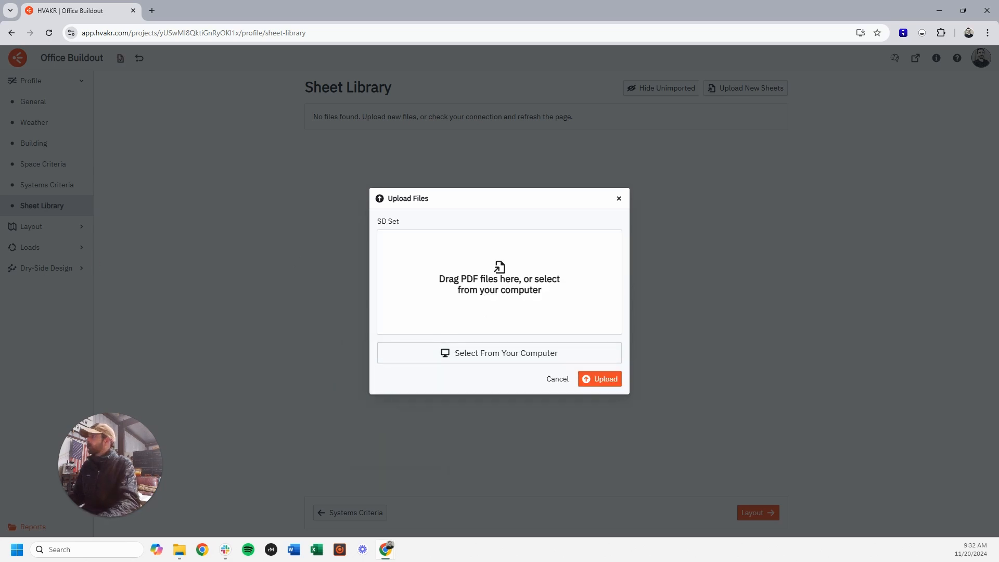
Step: Upload HVAKR Workshop Project - Office Buildout.pdf and import its first page as sheet number A1
{"action": "left_click_drag", "start_coordinate": [416, 234], "coordinate": [441, 298]}
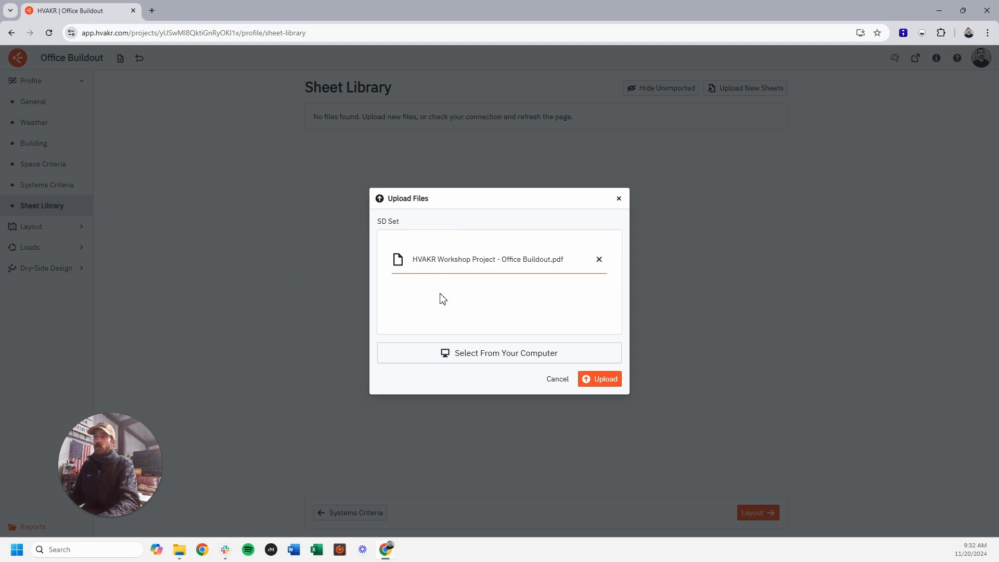
{"action": "left_click", "coordinate": [593, 380]}
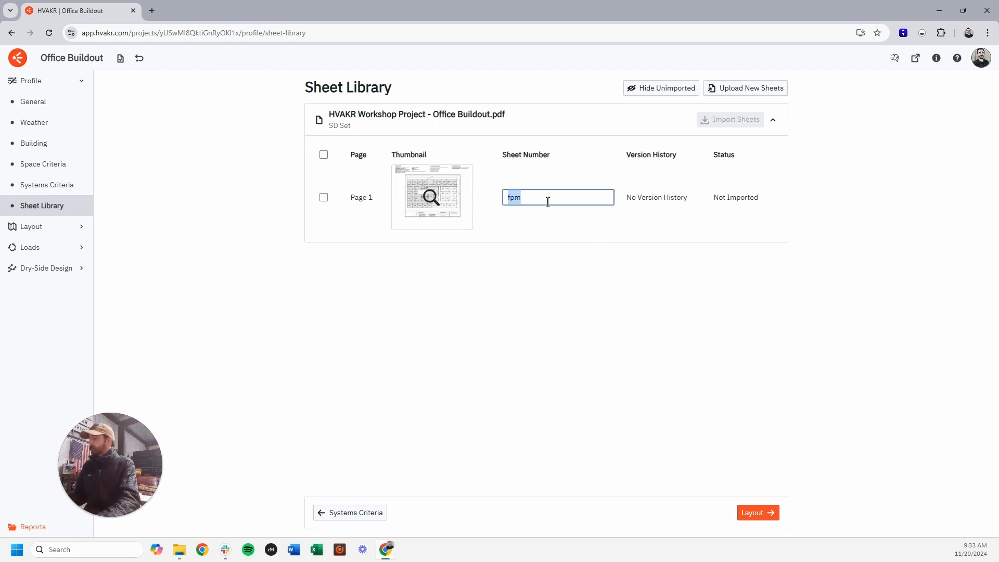
{"action": "left_click", "coordinate": [324, 198]}
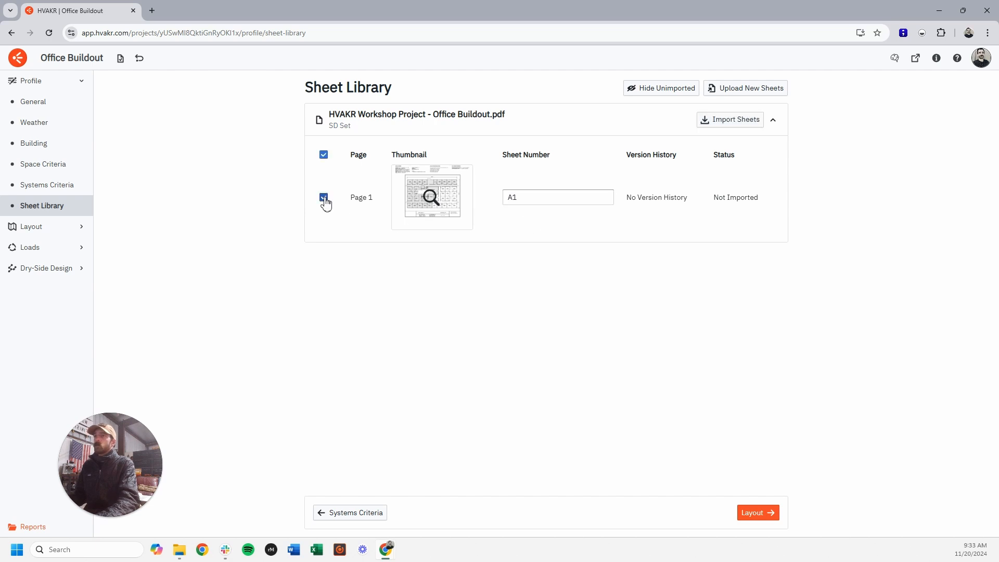
{"action": "left_click", "coordinate": [731, 125]}
Step: Set sheet A1's scale to 1/16" = 1' and place the sheet on the layout canvas
{"action": "left_click", "coordinate": [750, 515]}
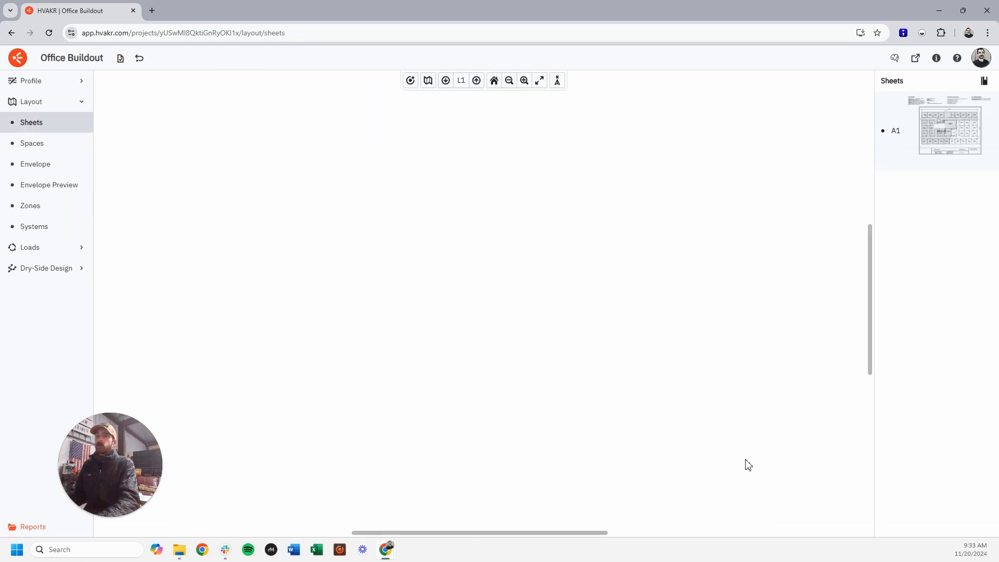
{"action": "left_click", "coordinate": [941, 142]}
{"action": "left_click", "coordinate": [917, 456]}
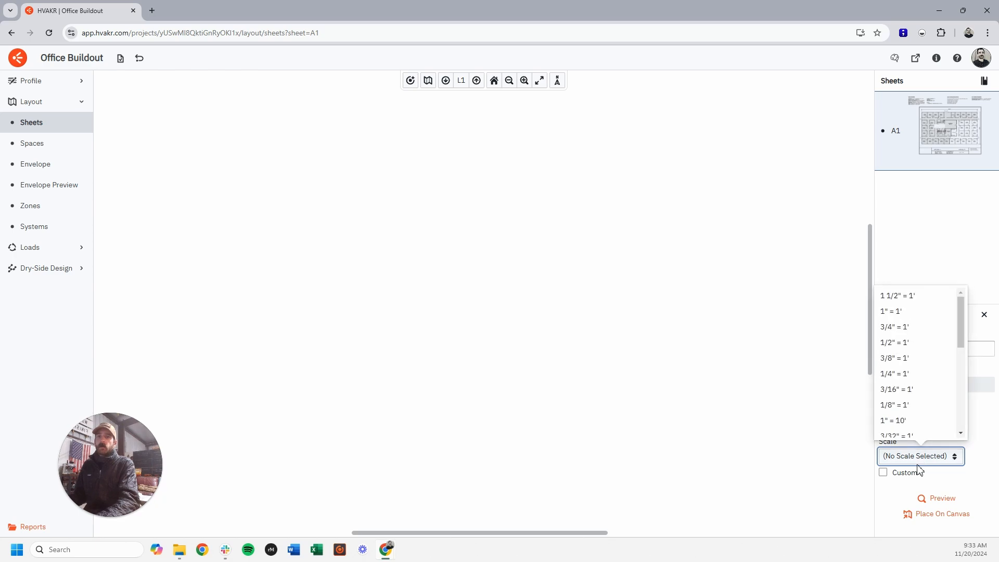
{"action": "scroll", "coordinate": [906, 386], "scroll_direction": "down", "scroll_amount": 3}
{"action": "left_click", "coordinate": [904, 401]}
{"action": "left_click", "coordinate": [939, 514]}
Step: Crop the placed sheet A1 to the floor plan, cutting off the design notes above and the title block below
{"action": "scroll", "coordinate": [496, 377], "scroll_direction": "down", "scroll_amount": 4}
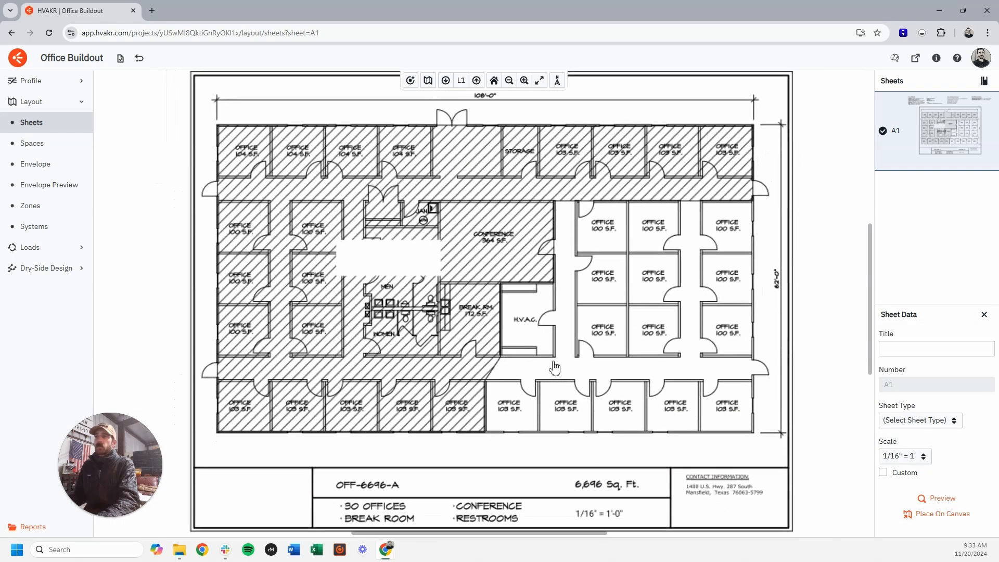
{"action": "scroll", "coordinate": [334, 379], "scroll_direction": "down", "scroll_amount": 2}
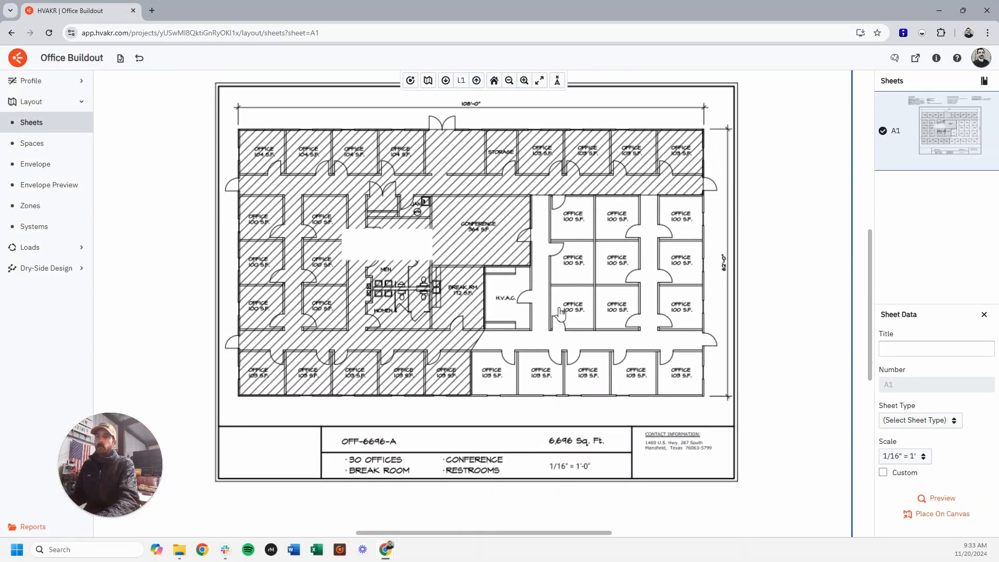
{"action": "left_click_drag", "start_coordinate": [590, 290], "coordinate": [589, 318]}
{"action": "scroll", "coordinate": [572, 341], "scroll_direction": "down", "scroll_amount": 2}
{"action": "right_click", "coordinate": [570, 333]}
{"action": "left_click", "coordinate": [598, 363]}
{"action": "left_click_drag", "start_coordinate": [600, 112], "coordinate": [596, 171]}
{"action": "left_click_drag", "start_coordinate": [594, 510], "coordinate": [605, 399]}
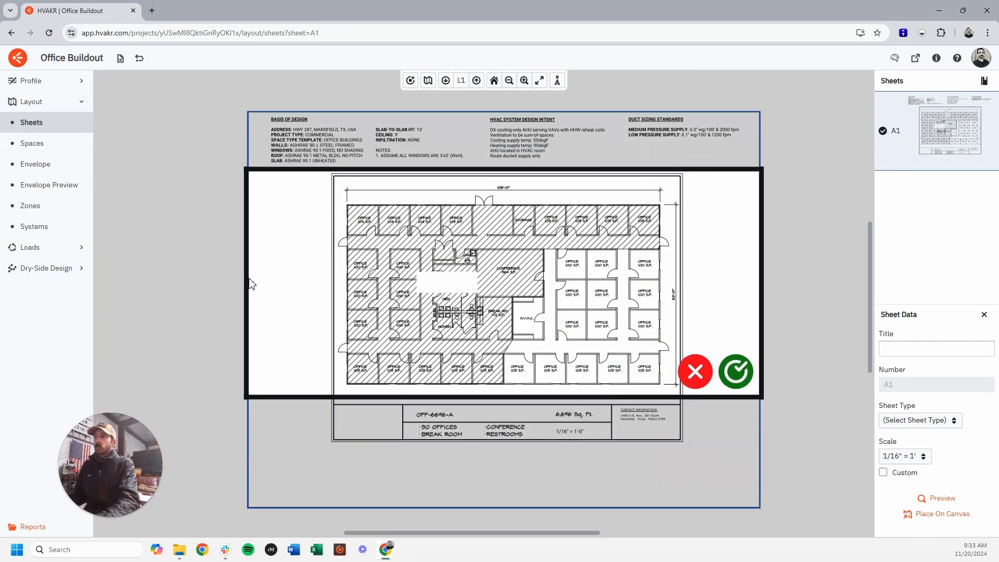
{"action": "left_click_drag", "start_coordinate": [259, 284], "coordinate": [336, 281]}
{"action": "left_click_drag", "start_coordinate": [760, 286], "coordinate": [684, 296]}
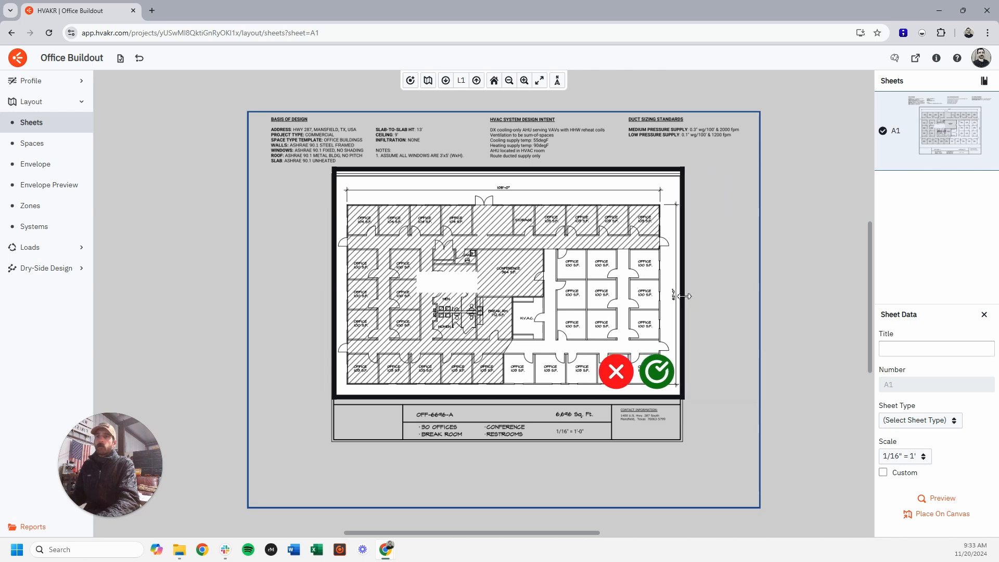
{"action": "left_click", "coordinate": [657, 372]}
{"action": "right_click", "coordinate": [430, 293]}
{"action": "left_click", "coordinate": [489, 404]}
Step: Create a rectangular space of about 111 ft² over the 103 S.F. office in the plan's southeast corner
{"action": "left_click", "coordinate": [61, 143]}
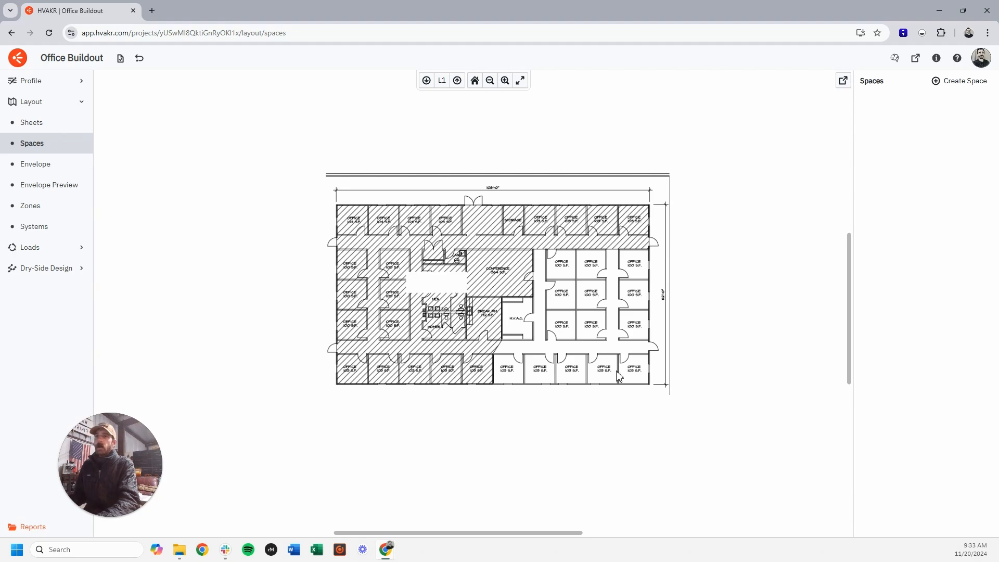
{"action": "scroll", "coordinate": [620, 375], "scroll_direction": "up", "scroll_amount": 3}
{"action": "left_click", "coordinate": [964, 80]}
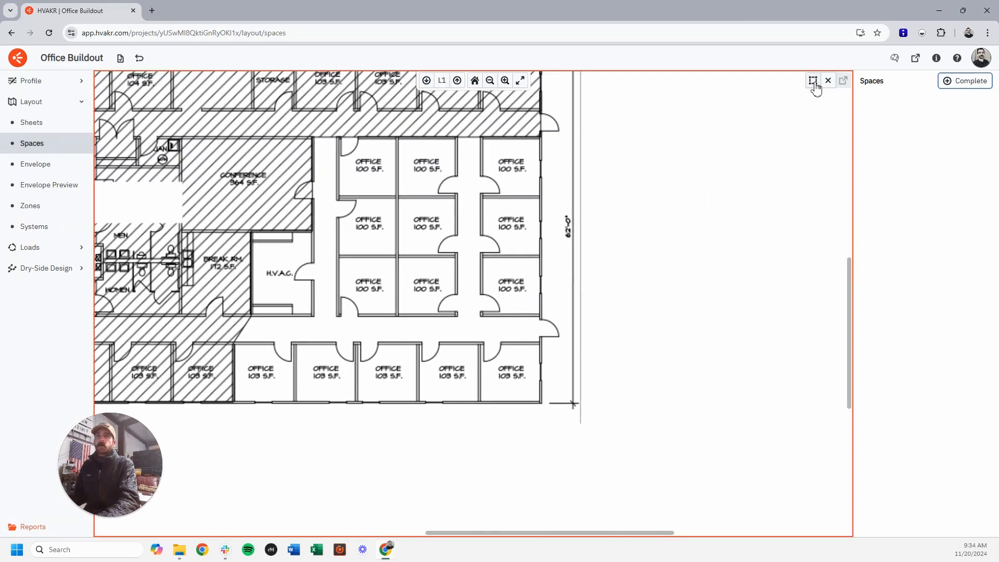
{"action": "scroll", "coordinate": [535, 390], "scroll_direction": "up", "scroll_amount": 5}
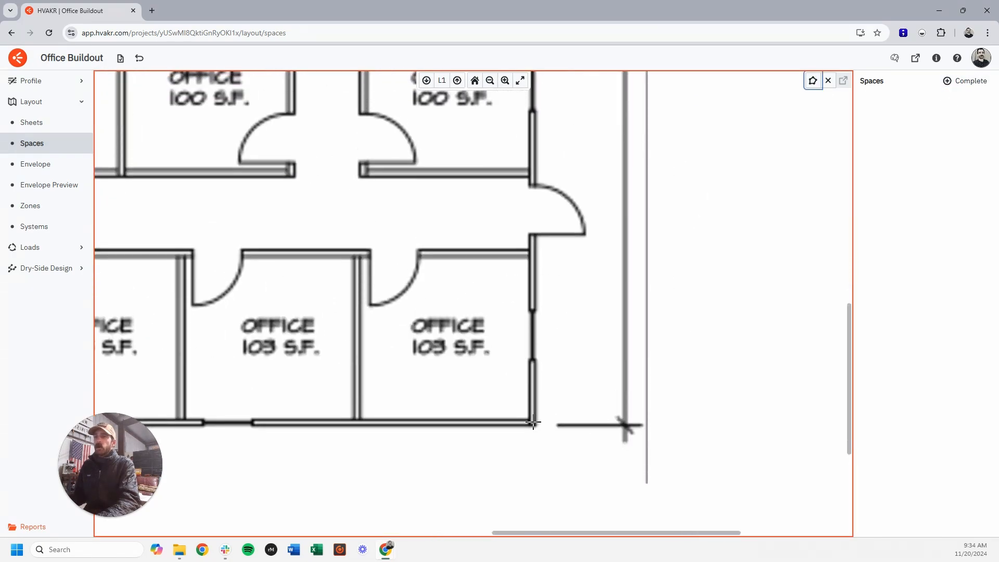
{"action": "left_click", "coordinate": [531, 428]}
{"action": "left_click", "coordinate": [357, 256]}
{"action": "left_click", "coordinate": [449, 335]}
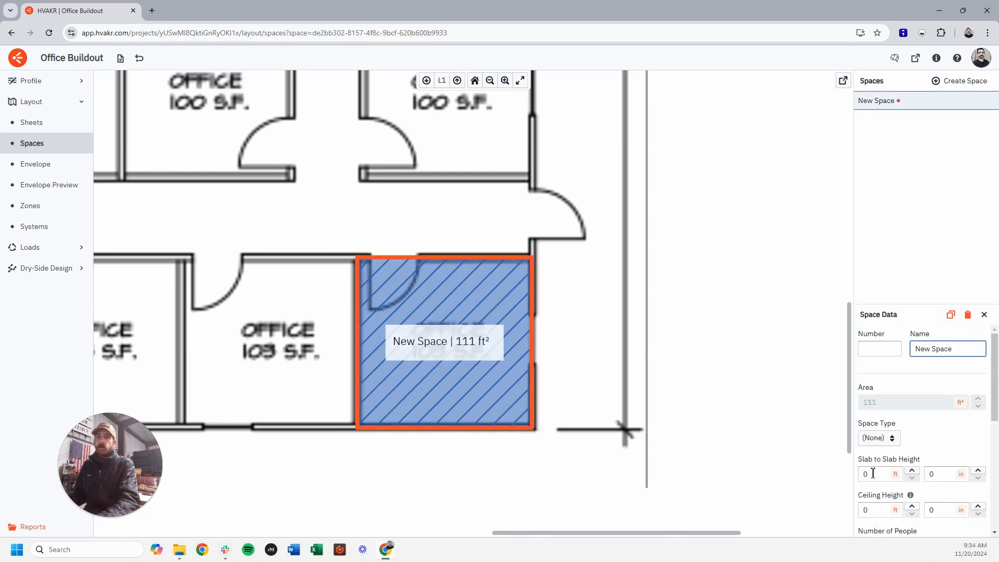
Step: Set the corner office space's slab-to-slab height to 13 ft and its ceiling height to 9 ft
{"action": "type", "text": "13"}
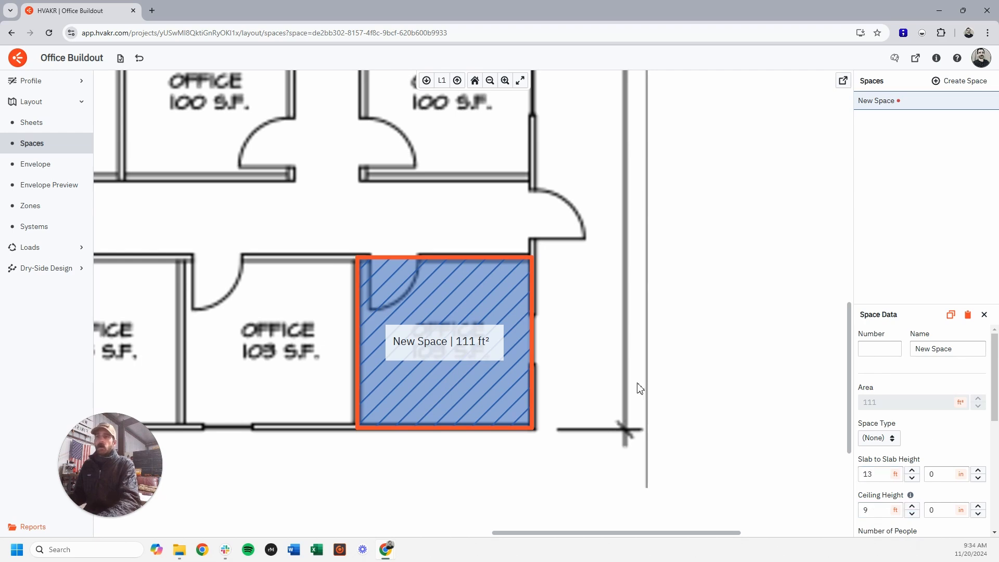
{"action": "scroll", "coordinate": [640, 389], "scroll_direction": "down", "scroll_amount": 5}
{"action": "left_click", "coordinate": [636, 353]}
{"action": "scroll", "coordinate": [595, 364], "scroll_direction": "up", "scroll_amount": 2}
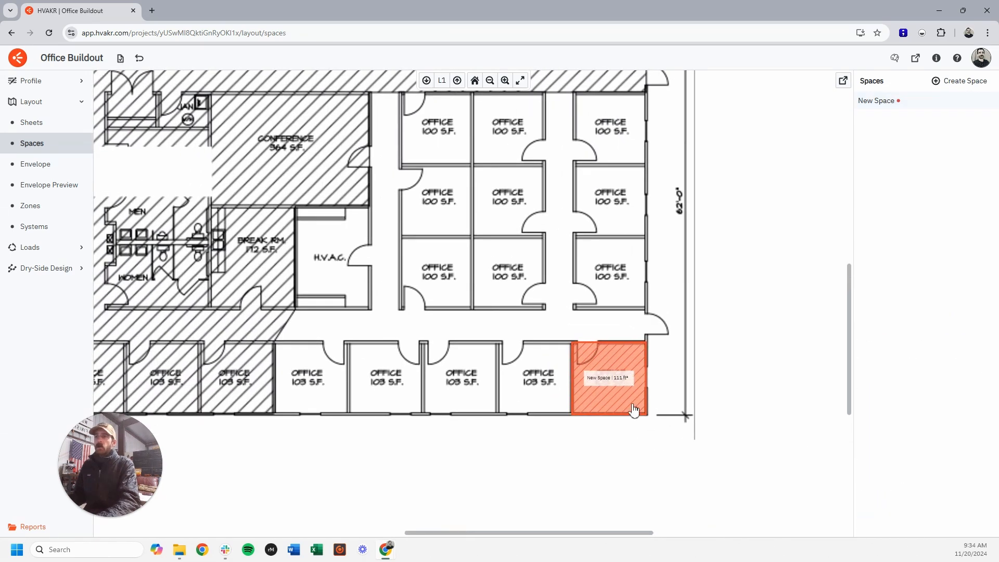
Step: Draw rectangular spaces over the other four unhatched 103 S.F. offices along the south wall
{"action": "left_click", "coordinate": [944, 85]}
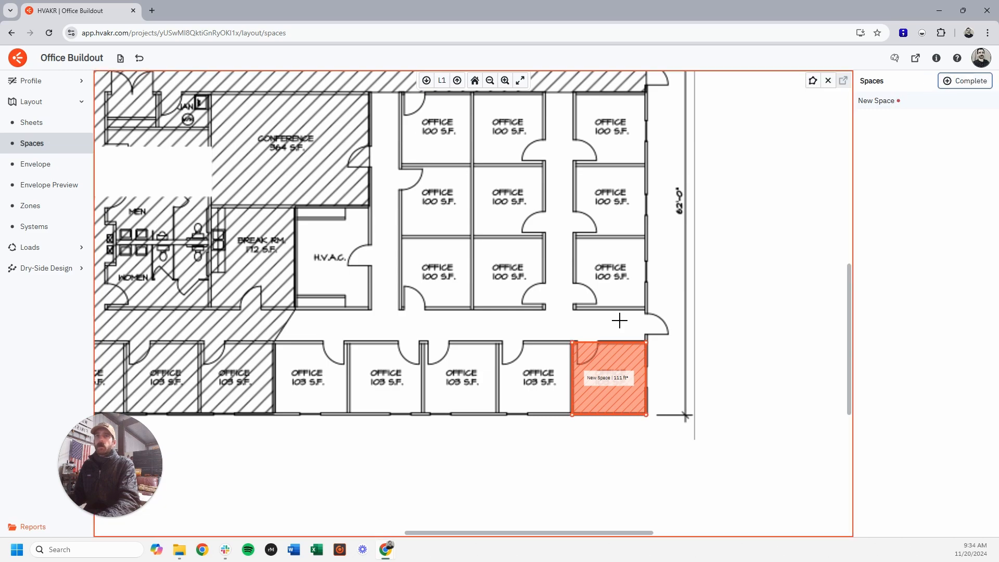
{"action": "scroll", "coordinate": [562, 411], "scroll_direction": "up", "scroll_amount": 3}
{"action": "left_click_drag", "start_coordinate": [577, 418], "coordinate": [428, 271]}
{"action": "middle_click_drag", "start_coordinate": [428, 422], "coordinate": [644, 440]}
{"action": "left_click_drag", "start_coordinate": [644, 436], "coordinate": [495, 289]}
{"action": "left_click_drag", "start_coordinate": [494, 436], "coordinate": [343, 289]}
{"action": "middle_click_drag", "start_coordinate": [369, 313], "coordinate": [514, 328]}
{"action": "left_click_drag", "start_coordinate": [486, 451], "coordinate": [338, 303]}
Step: Draw rectangular spaces over the nine unhatched 100 S.F. offices in the inner block and along the east wall
{"action": "left_click_drag", "start_coordinate": [417, 389], "coordinate": [562, 243]}
{"action": "middle_click_drag", "start_coordinate": [562, 242], "coordinate": [344, 266]}
{"action": "left_click_drag", "start_coordinate": [346, 413], "coordinate": [491, 265]}
{"action": "left_click_drag", "start_coordinate": [554, 413], "coordinate": [699, 266]}
{"action": "left_click_drag", "start_coordinate": [699, 266], "coordinate": [555, 118]}
{"action": "middle_click_drag", "start_coordinate": [595, 129], "coordinate": [656, 228]}
{"action": "left_click_drag", "start_coordinate": [614, 217], "coordinate": [760, 71]}
{"action": "left_click_drag", "start_coordinate": [551, 364], "coordinate": [398, 217]}
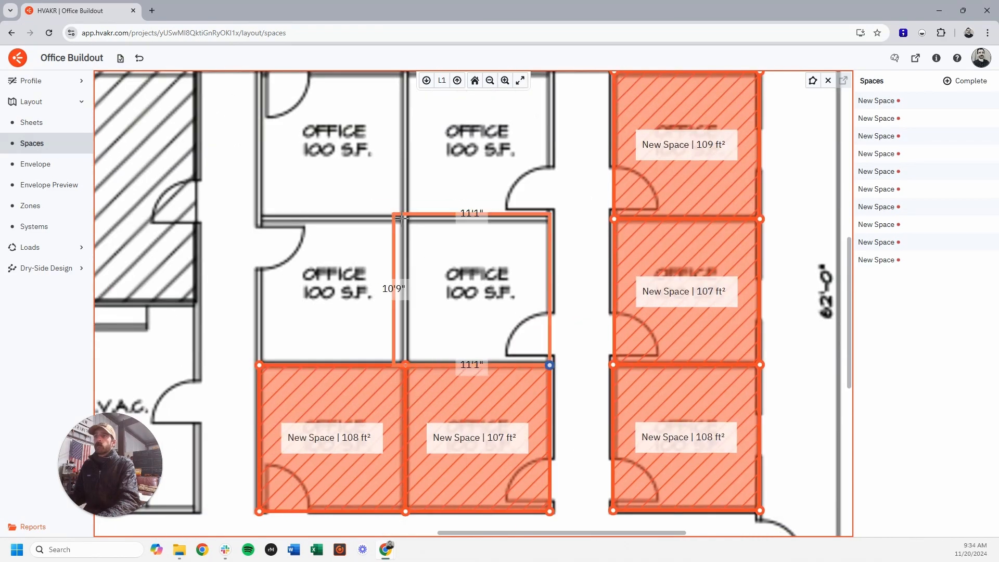
{"action": "left_click_drag", "start_coordinate": [430, 310], "coordinate": [284, 163]}
{"action": "left_click_drag", "start_coordinate": [574, 311], "coordinate": [430, 163]}
Step: Trace the unhatched corridor around the offices as a polygon space of about 531 ft² and finish space creation
{"action": "left_click", "coordinate": [813, 80]}
{"action": "scroll", "coordinate": [549, 256], "scroll_direction": "down", "scroll_amount": 4}
{"action": "scroll", "coordinate": [624, 416], "scroll_direction": "up", "scroll_amount": 4}
{"action": "left_click", "coordinate": [658, 428]}
{"action": "left_click", "coordinate": [304, 329]}
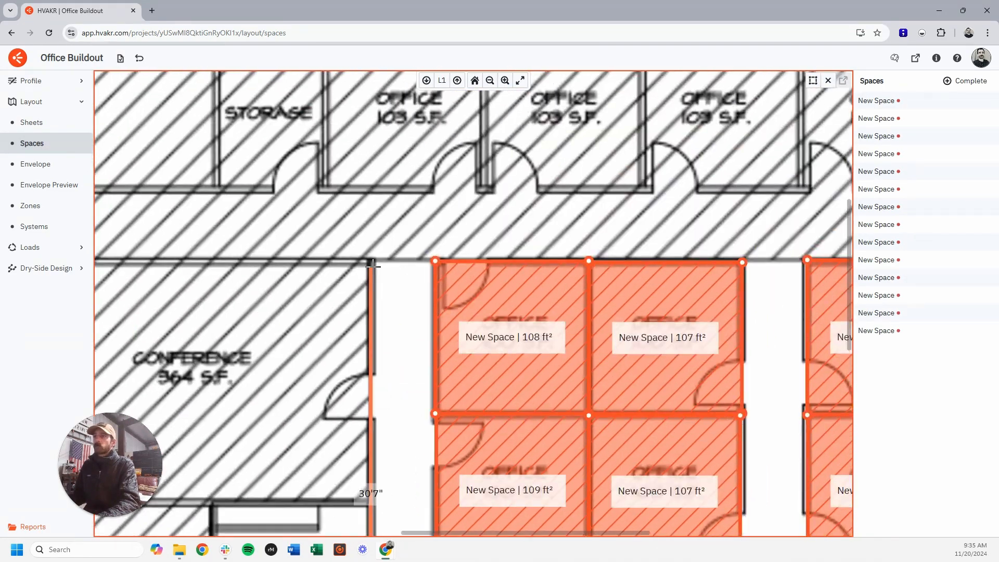
{"action": "left_click", "coordinate": [368, 330]}
{"action": "left_click", "coordinate": [674, 332]}
{"action": "scroll", "coordinate": [676, 335], "scroll_direction": "down", "scroll_amount": 4}
{"action": "left_click", "coordinate": [675, 104]}
{"action": "left_click", "coordinate": [708, 104]}
{"action": "left_click", "coordinate": [583, 352]}
{"action": "left_click", "coordinate": [738, 354]}
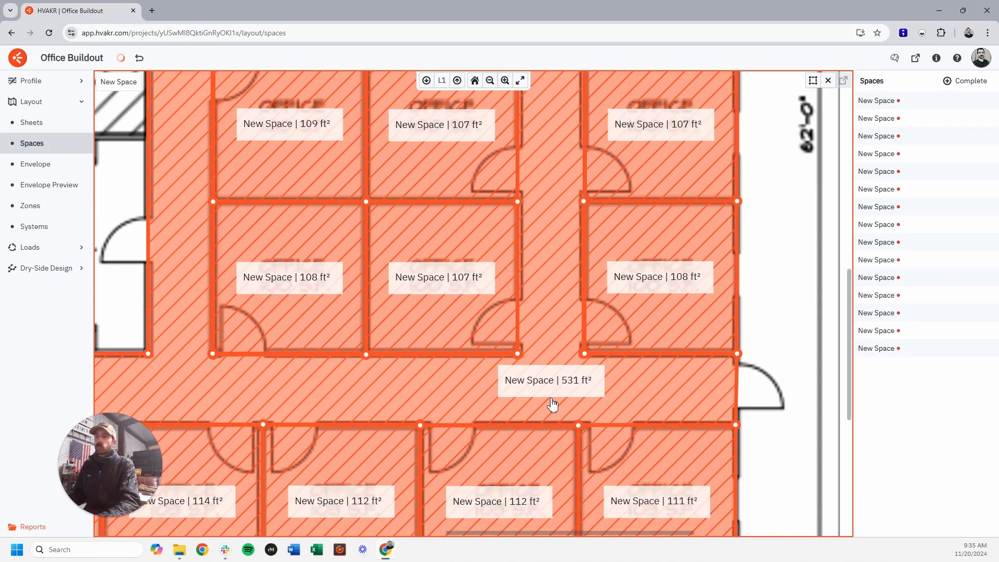
{"action": "key", "text": "Escape"}
Step: Assign the Corridors space type to the polygon corridor space and name it Corridor
{"action": "scroll", "coordinate": [536, 383], "scroll_direction": "down", "scroll_amount": 1}
{"action": "scroll", "coordinate": [532, 360], "scroll_direction": "down", "scroll_amount": 3}
{"action": "scroll", "coordinate": [507, 333], "scroll_direction": "up", "scroll_amount": 1}
{"action": "left_click", "coordinate": [509, 333]}
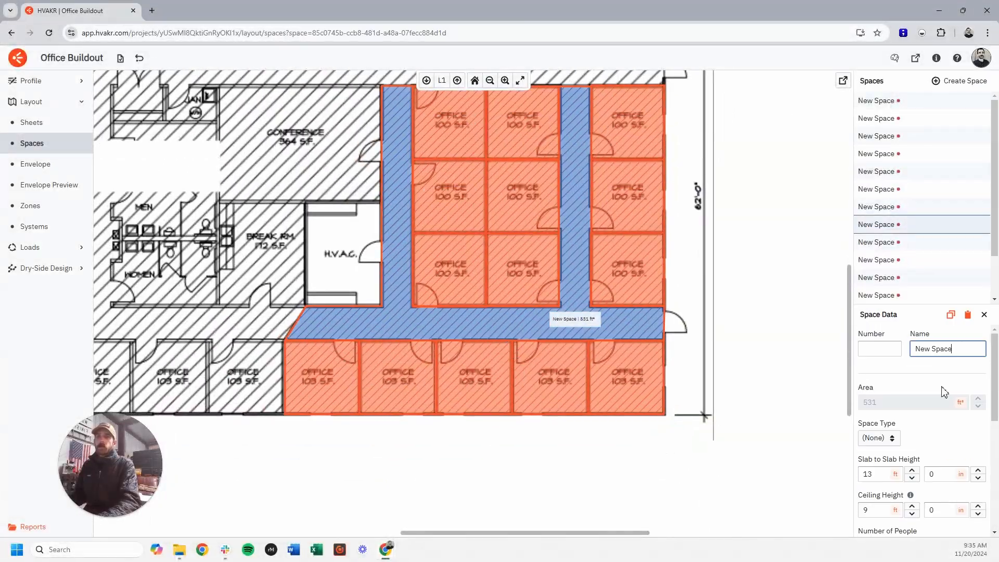
{"action": "left_click", "coordinate": [891, 442]}
{"action": "left_click", "coordinate": [846, 320]}
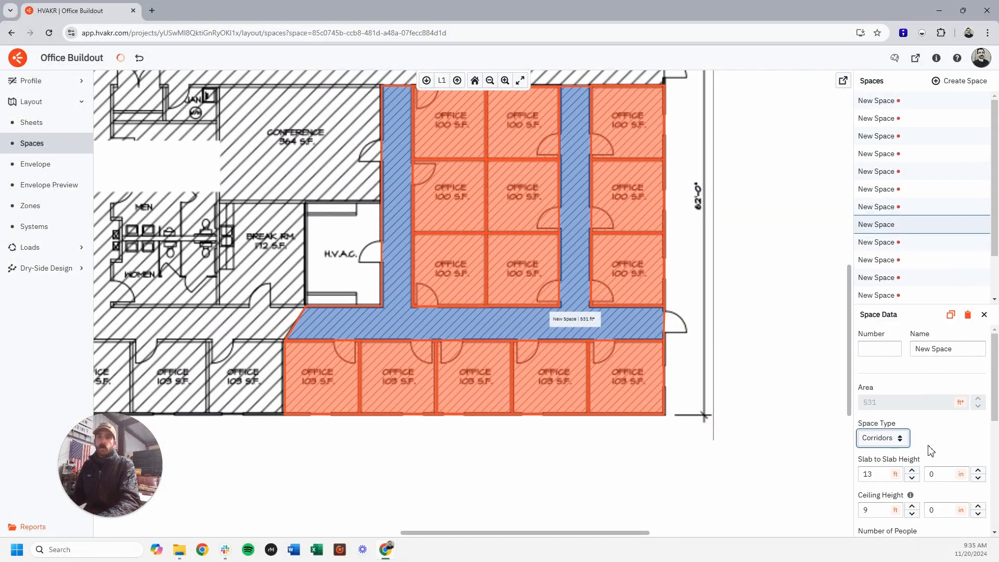
{"action": "type", "text": "Cop"}
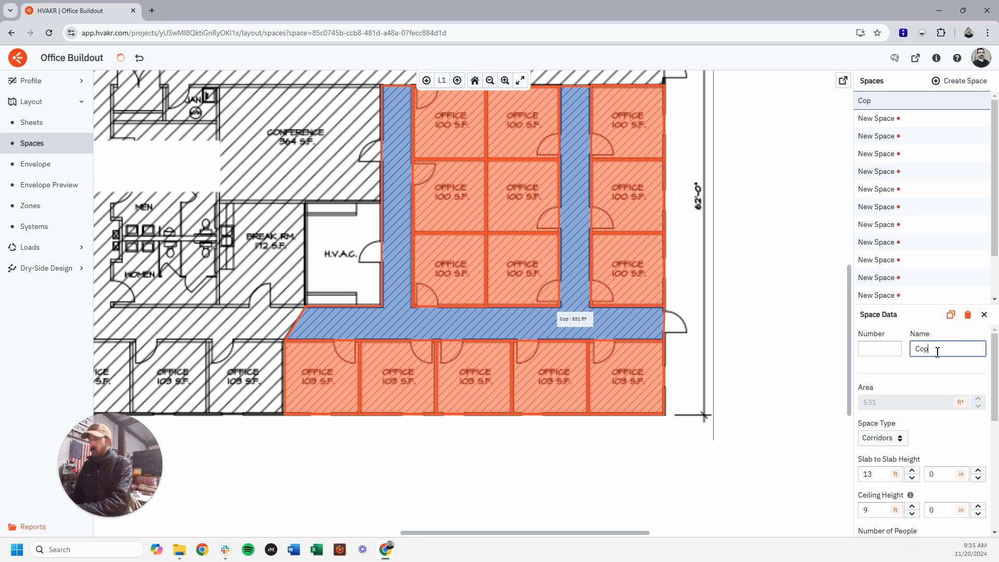
{"action": "type", "text": "ridor"}
{"action": "scroll", "coordinate": [932, 401], "scroll_direction": "down", "scroll_amount": 2}
{"action": "scroll", "coordinate": [932, 406], "scroll_direction": "down", "scroll_amount": 1}
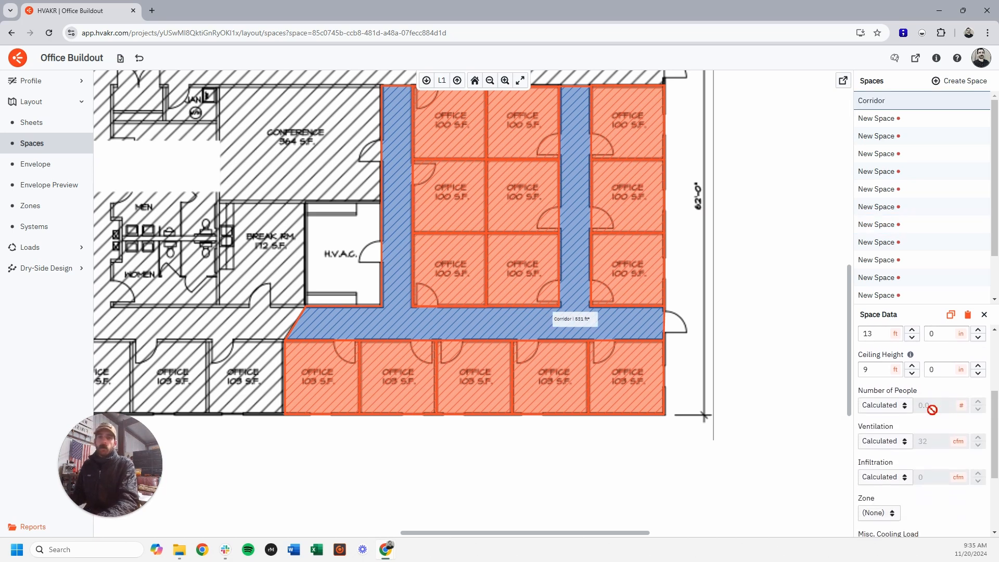
{"action": "left_click", "coordinate": [761, 407]}
Step: Set the southeast corner office to the Office space type with a custom number of people of 1
{"action": "left_click", "coordinate": [646, 388]}
{"action": "left_click", "coordinate": [889, 438]}
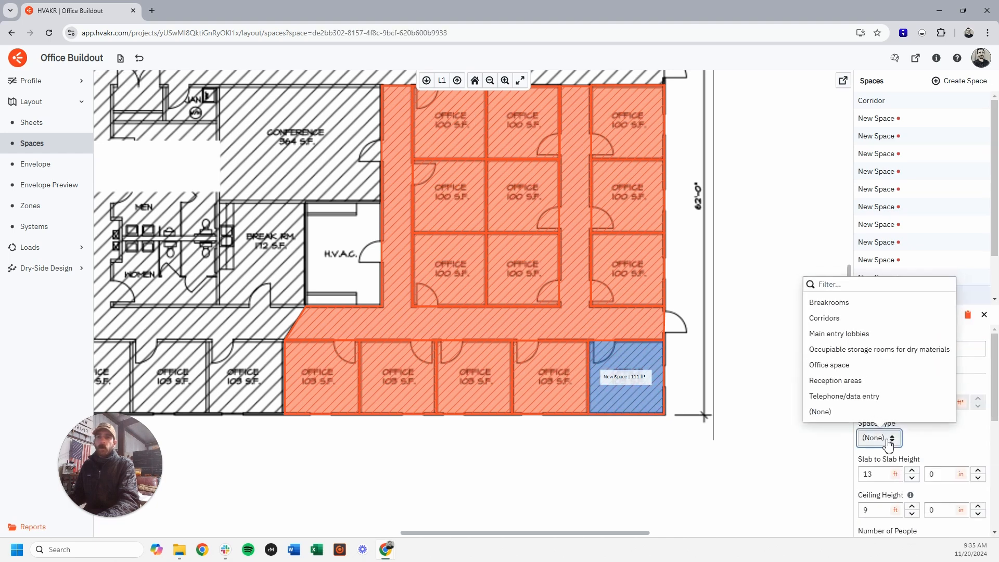
{"action": "left_click", "coordinate": [843, 367]}
{"action": "scroll", "coordinate": [931, 383], "scroll_direction": "down", "scroll_amount": 3}
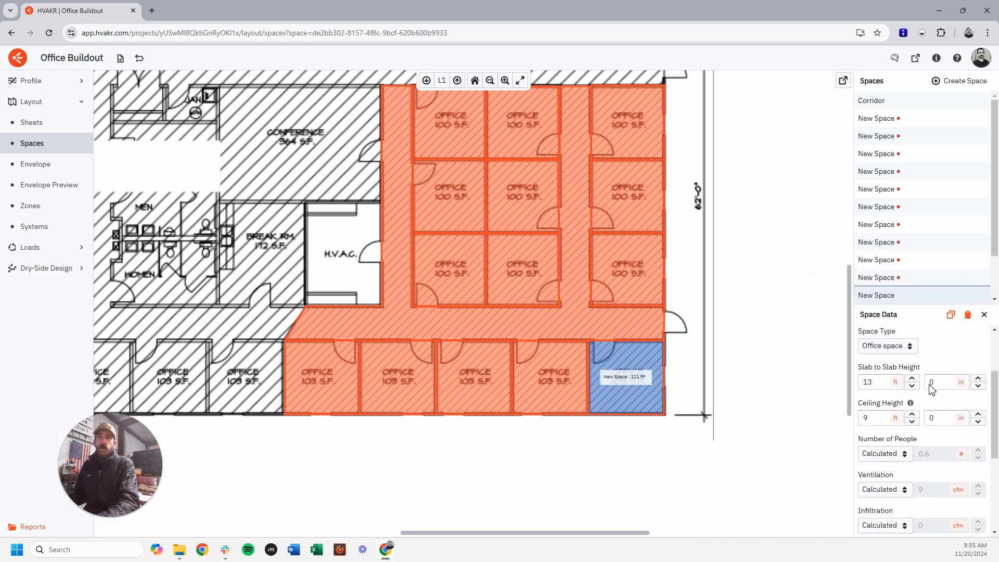
{"action": "left_click", "coordinate": [903, 392]}
{"action": "left_click", "coordinate": [871, 365]}
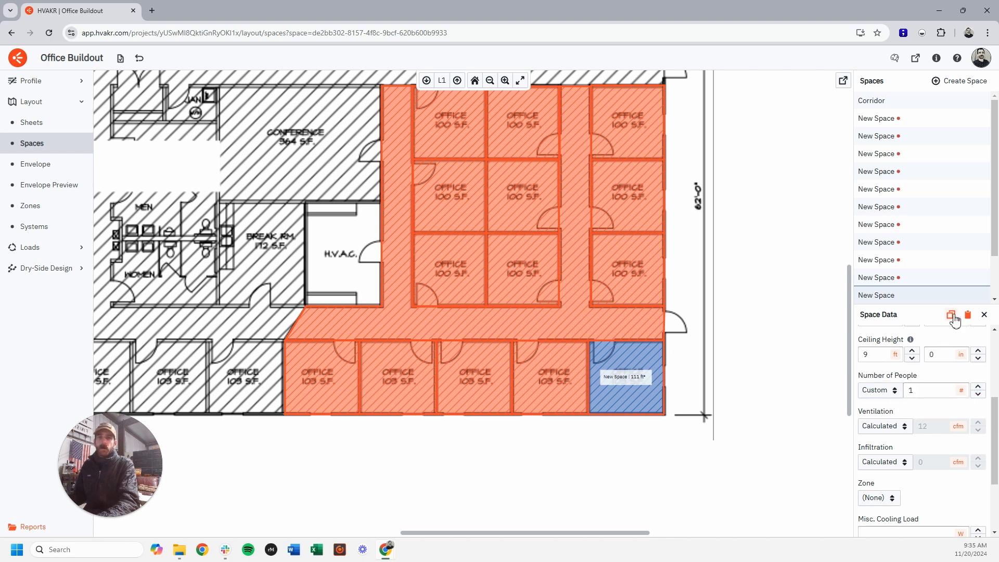
Step: Paste the corner office's copied space data onto the other four office spaces in the south row
{"action": "left_click", "coordinate": [544, 388]}
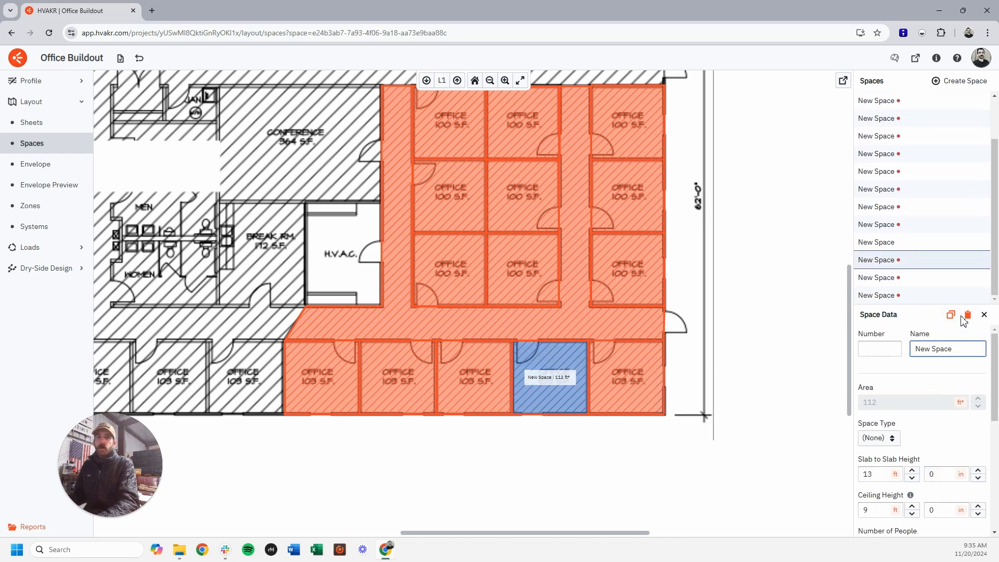
{"action": "left_click", "coordinate": [486, 390]}
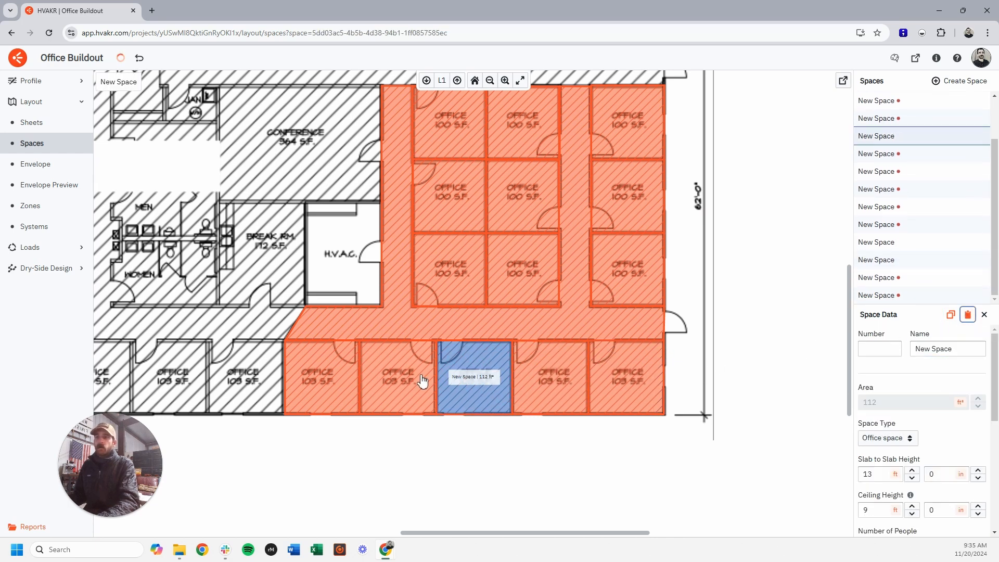
{"action": "left_click", "coordinate": [419, 381]}
{"action": "left_click", "coordinate": [329, 387]}
{"action": "left_click", "coordinate": [912, 298]}
{"action": "left_click", "coordinate": [968, 317]}
Step: Paste the copied office space data onto the nine 100 S.F. offices in the inner block and along the east wall
{"action": "left_click", "coordinate": [585, 307]}
{"action": "left_click", "coordinate": [968, 317]}
{"action": "left_click", "coordinate": [588, 234]}
{"action": "left_click", "coordinate": [967, 316]}
{"action": "left_click", "coordinate": [479, 234]}
{"action": "left_click", "coordinate": [968, 318]}
{"action": "left_click", "coordinate": [479, 307]}
{"action": "left_click", "coordinate": [964, 319]}
{"action": "left_click", "coordinate": [406, 305]}
{"action": "left_click", "coordinate": [404, 229]}
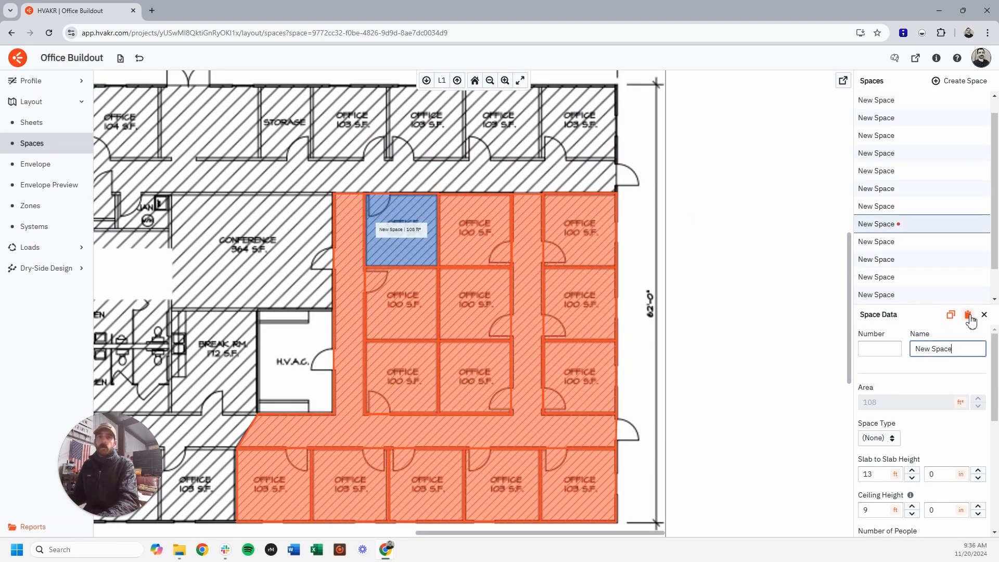
{"action": "left_click", "coordinate": [968, 318]}
{"action": "scroll", "coordinate": [481, 354], "scroll_direction": "down", "scroll_amount": 5}
{"action": "left_click", "coordinate": [616, 340]}
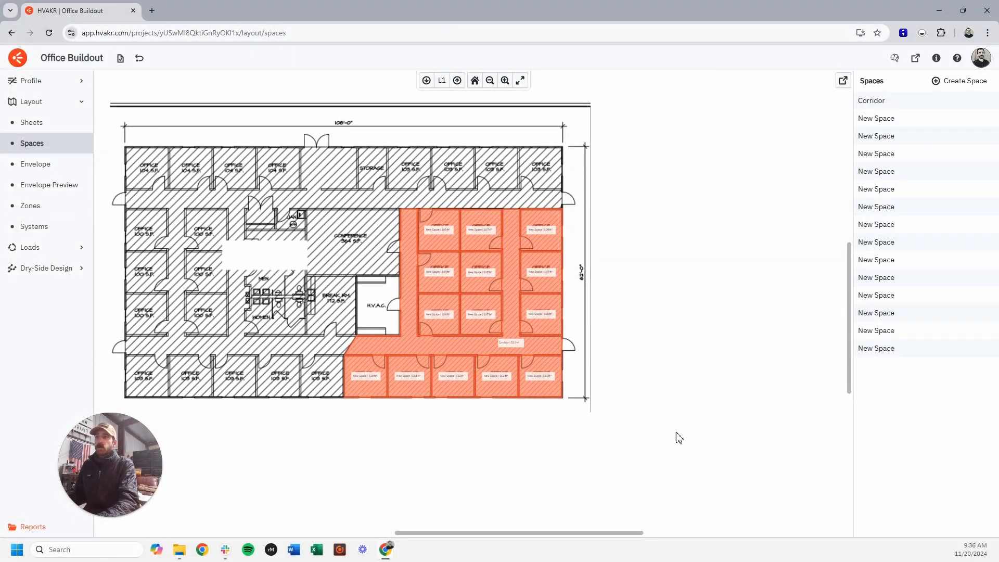
Step: Assign a Std 90.1 - Non-Res - CZ 2 wall type to the exterior walls along the east and south sides
{"action": "left_click", "coordinate": [37, 165]}
{"action": "scroll", "coordinate": [442, 312], "scroll_direction": "up", "scroll_amount": 3}
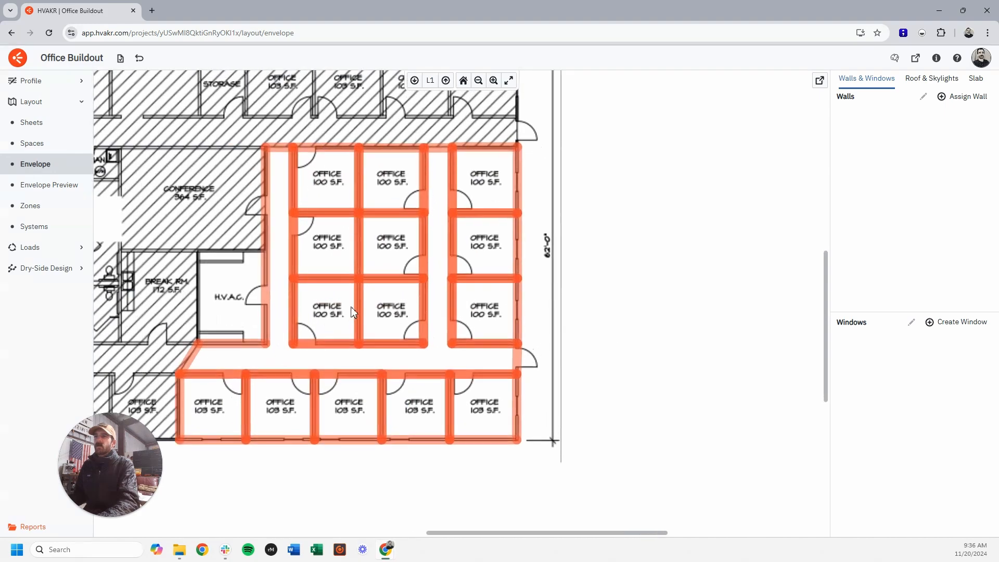
{"action": "left_click", "coordinate": [963, 97]}
{"action": "left_click", "coordinate": [398, 276]}
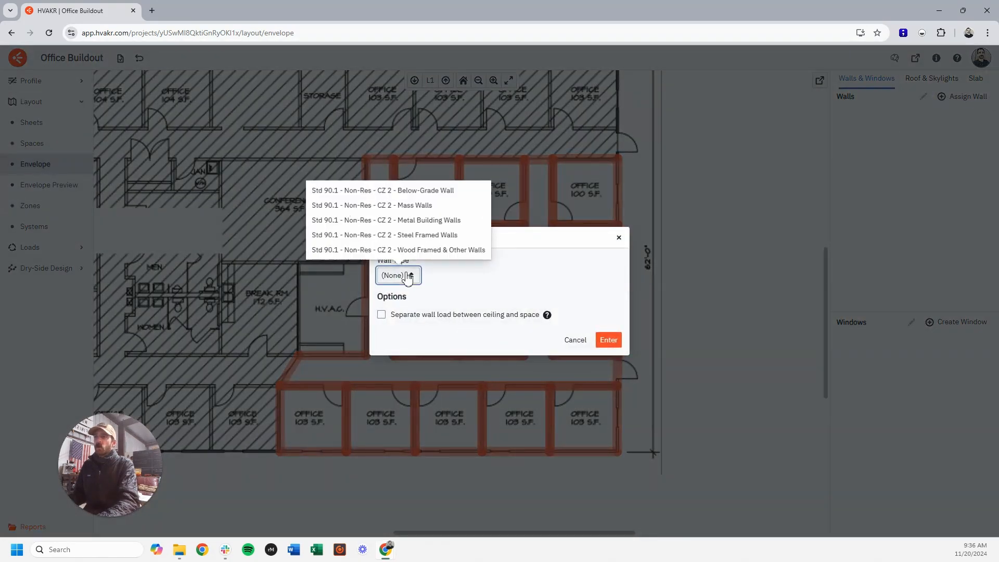
{"action": "left_click", "coordinate": [415, 250]}
{"action": "left_click", "coordinate": [604, 338]}
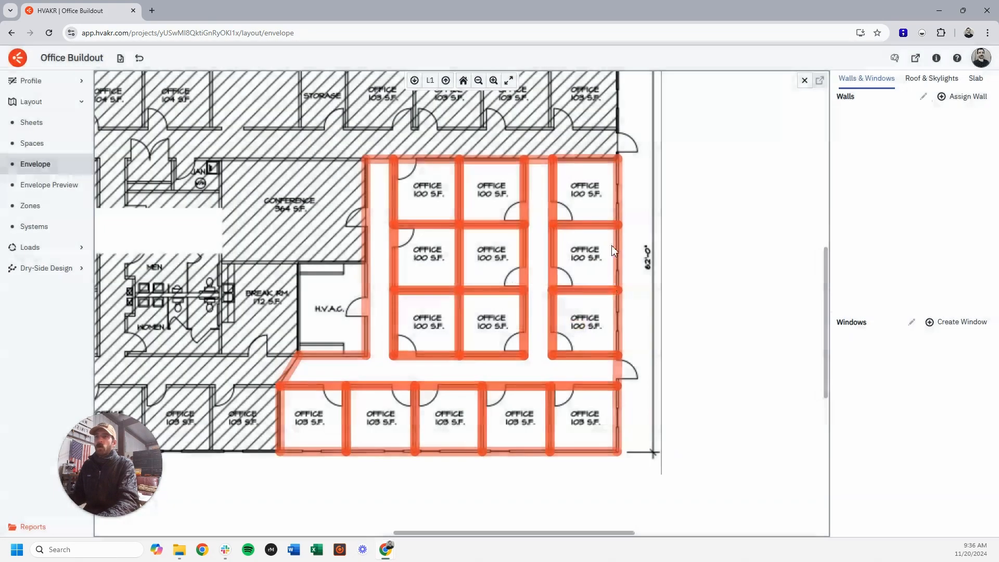
{"action": "left_click_drag", "start_coordinate": [597, 134], "coordinate": [659, 489]}
{"action": "left_click_drag", "start_coordinate": [254, 434], "coordinate": [682, 501]}
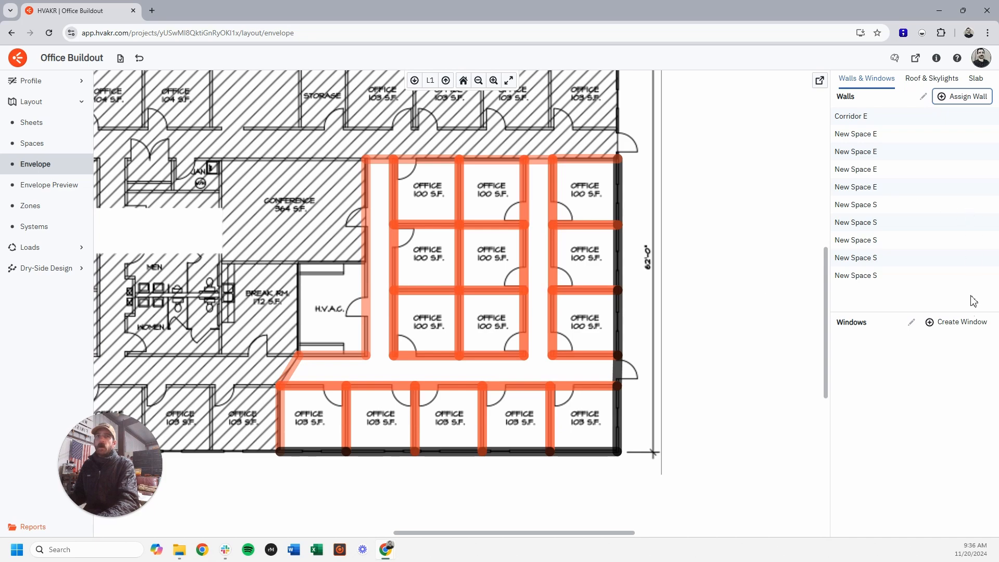
Step: Define a new window 3 ft wide and 5 ft high with the type Std 90.1 - Non-Res - CZ 2 - Fixed Window
{"action": "left_click", "coordinate": [957, 322]}
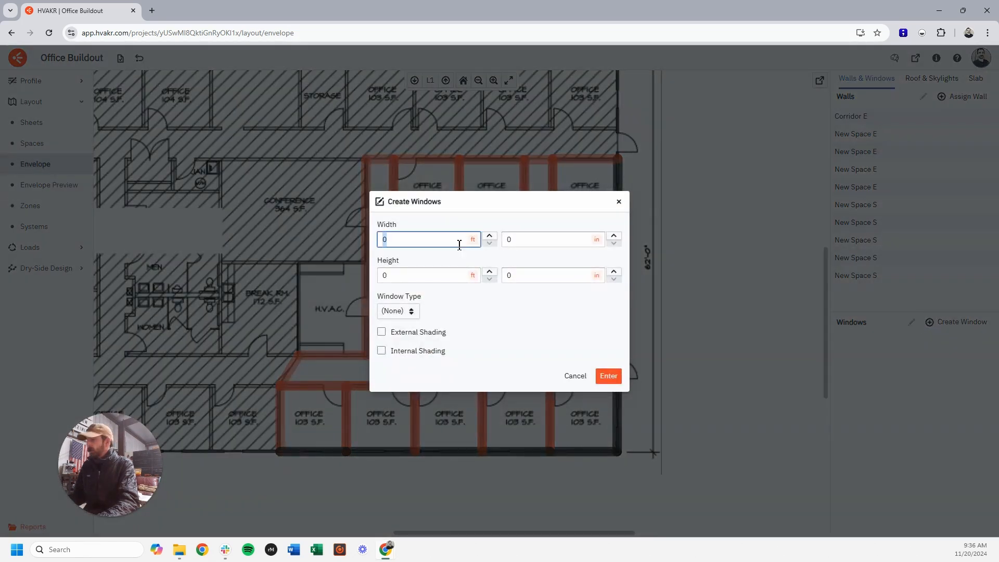
{"action": "left_click", "coordinate": [398, 311]}
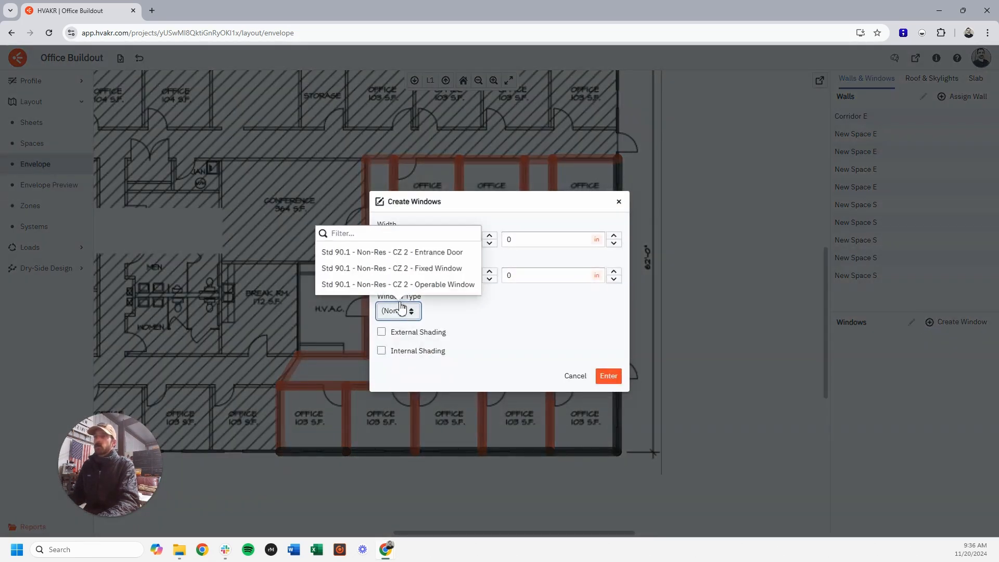
{"action": "left_click", "coordinate": [405, 274]}
{"action": "left_click", "coordinate": [604, 380]}
Step: Place one 36"x60" window on the east exterior wall of each of the four offices along that side
{"action": "scroll", "coordinate": [651, 250], "scroll_direction": "up", "scroll_amount": 3}
{"action": "left_click", "coordinate": [604, 313]}
{"action": "left_click", "coordinate": [574, 344]}
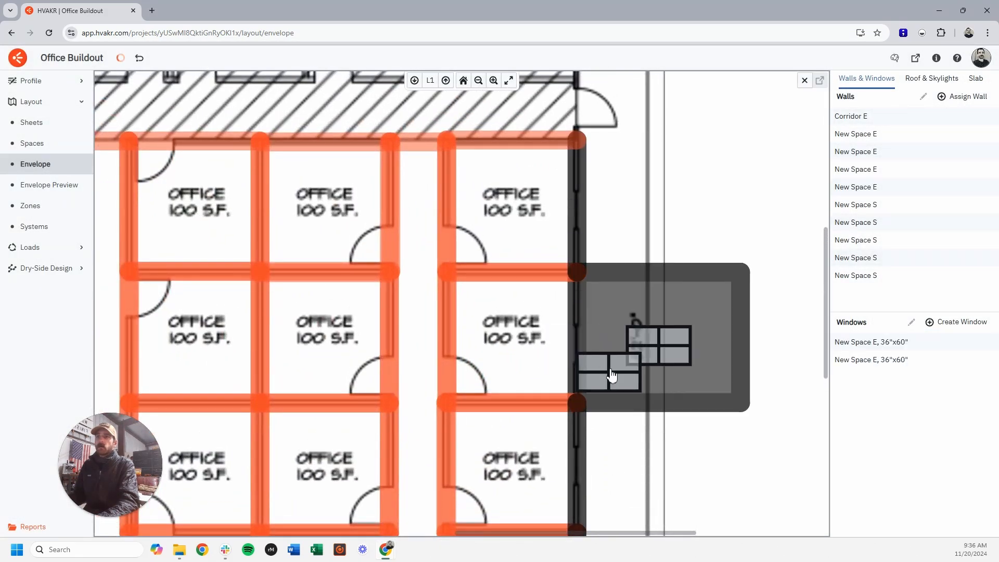
{"action": "middle_click_drag", "start_coordinate": [601, 461], "coordinate": [603, 311]}
{"action": "left_click", "coordinate": [575, 312]}
{"action": "middle_click_drag", "start_coordinate": [591, 497], "coordinate": [593, 306]}
{"action": "left_click", "coordinate": [580, 316]}
Step: Place one 36"x60" window on the south exterior wall of each of the five offices and finish window placement
{"action": "left_click", "coordinate": [350, 401]}
{"action": "middle_click_drag", "start_coordinate": [371, 400], "coordinate": [694, 308]}
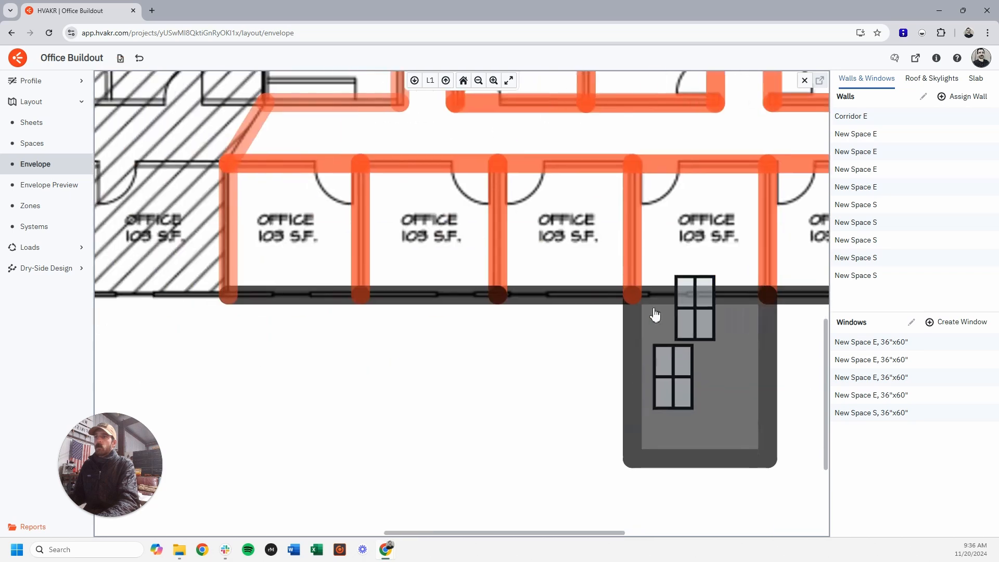
{"action": "left_click", "coordinate": [567, 306]}
{"action": "left_click", "coordinate": [460, 299]}
{"action": "left_click", "coordinate": [295, 301]}
{"action": "scroll", "coordinate": [352, 363], "scroll_direction": "down", "scroll_amount": 3}
{"action": "scroll", "coordinate": [353, 366], "scroll_direction": "down", "scroll_amount": 3}
{"action": "key", "text": "Escape"}
Step: Assign the Std 90.1 - Non-Res - CZ 2 - Metal Building Roof type with 0° pitch to all spaces
{"action": "left_click", "coordinate": [937, 79]}
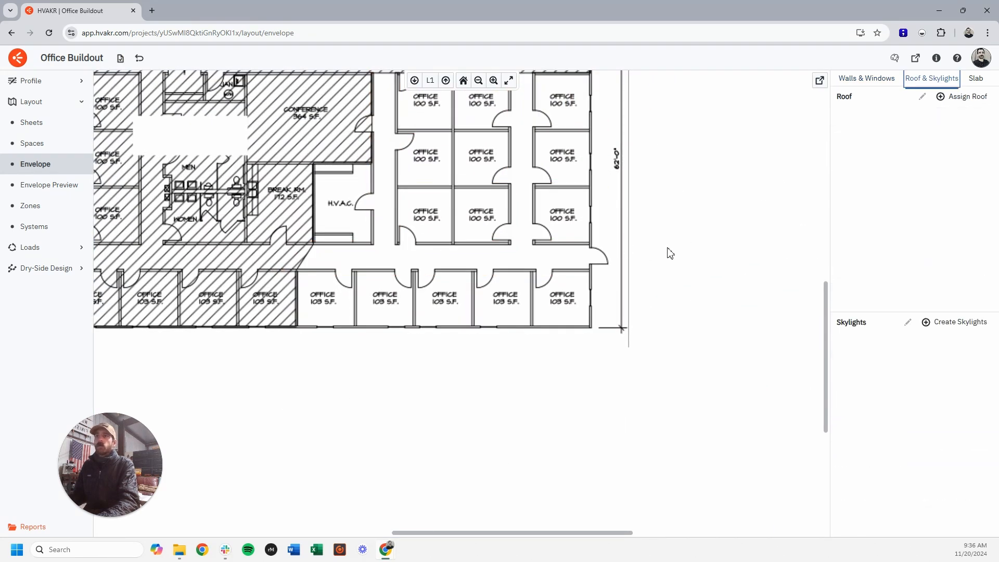
{"action": "left_click", "coordinate": [955, 98]}
{"action": "left_click", "coordinate": [398, 257]}
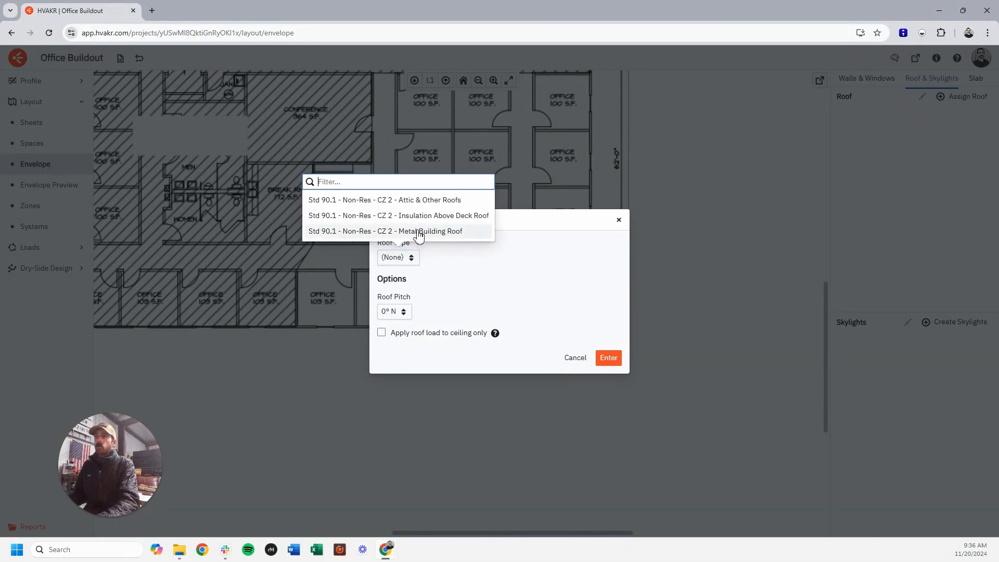
{"action": "left_click", "coordinate": [431, 200]}
{"action": "left_click", "coordinate": [608, 357]}
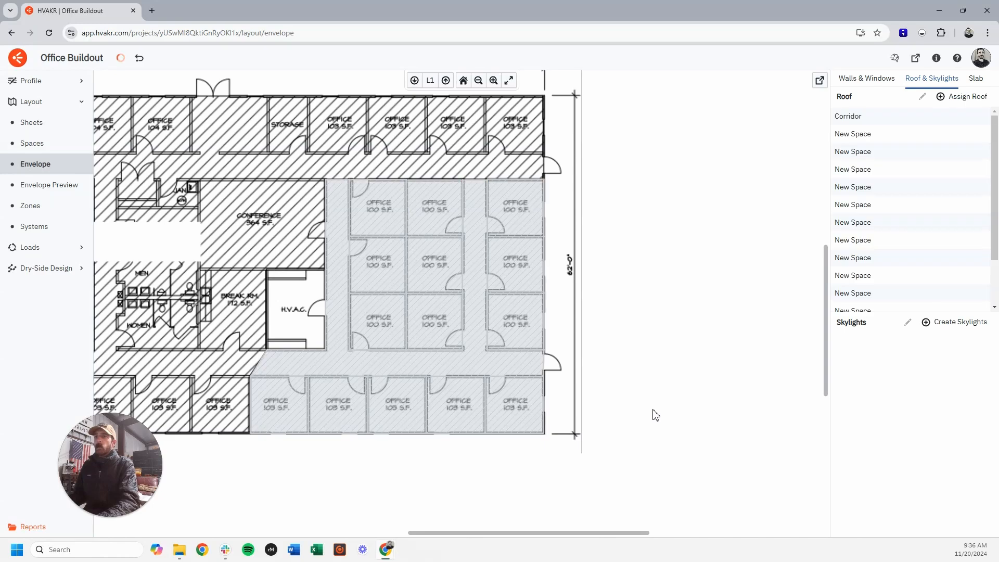
Step: Assign the Std 90.1 - Non-Res - CZ 2 - Unheated Slab type to all spaces
{"action": "left_click", "coordinate": [976, 79]}
{"action": "left_click", "coordinate": [966, 96]}
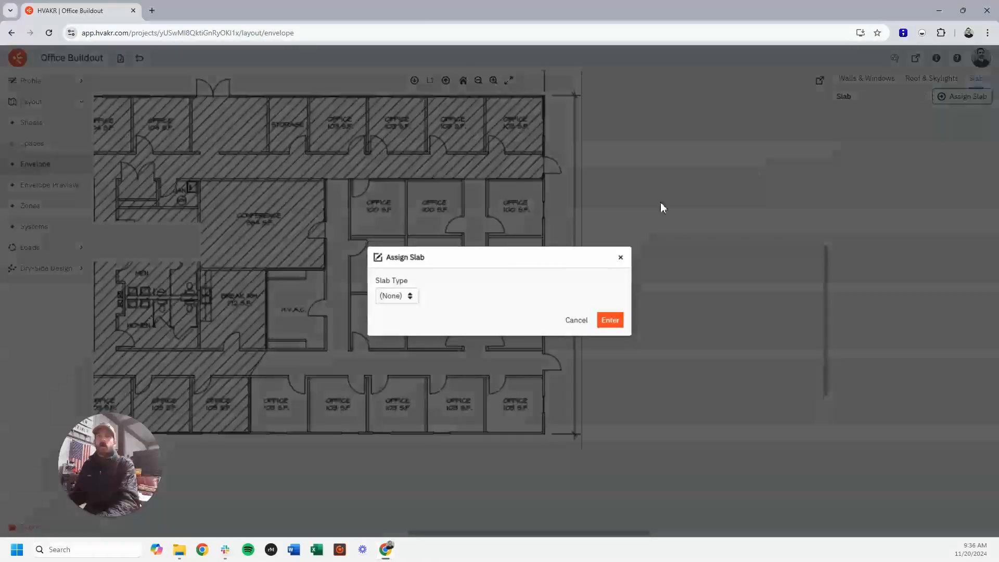
{"action": "left_click", "coordinate": [410, 296]}
{"action": "left_click", "coordinate": [429, 269]}
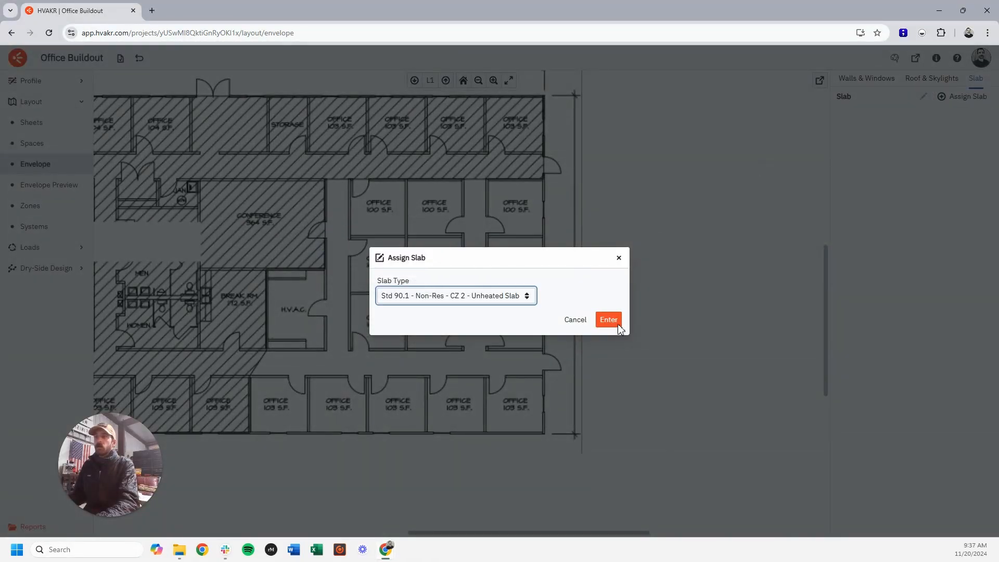
{"action": "left_click", "coordinate": [609, 320]}
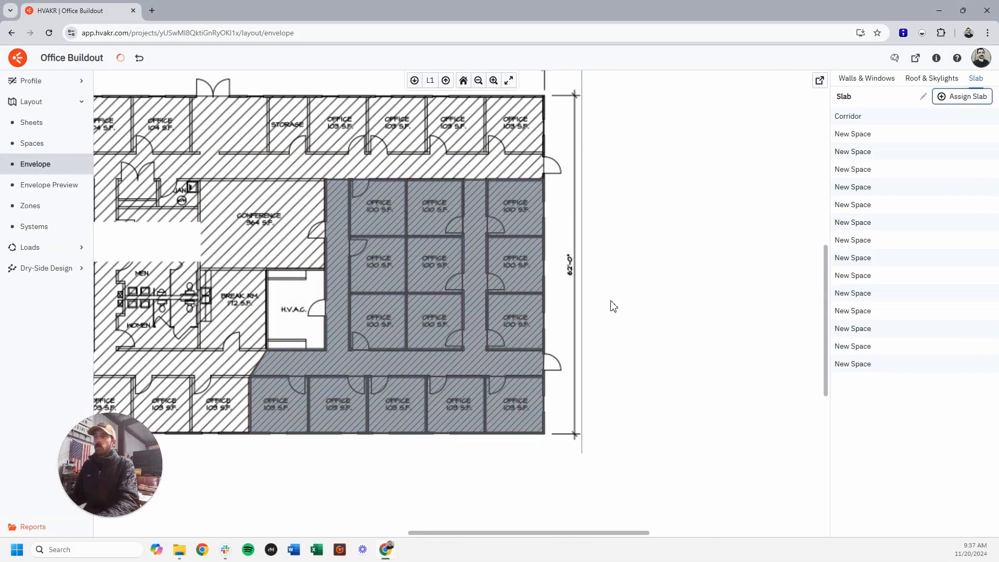
Step: Open the envelope preview and orbit the 3D building to inspect the exterior walls and windows
{"action": "left_click", "coordinate": [56, 189]}
{"action": "left_click_drag", "start_coordinate": [489, 405], "coordinate": [547, 338]}
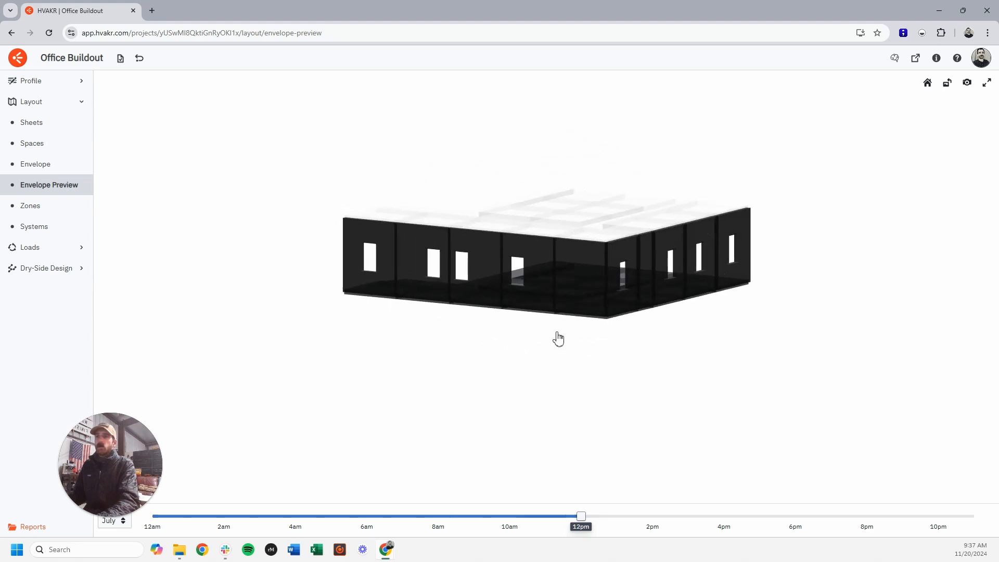
Step: Create a zone named VAV-1 and give it the orange-red colour
{"action": "left_click", "coordinate": [37, 206]}
{"action": "left_click", "coordinate": [955, 81]}
{"action": "triple_click", "coordinate": [902, 354]}
{"action": "type", "text": "VAV-"}
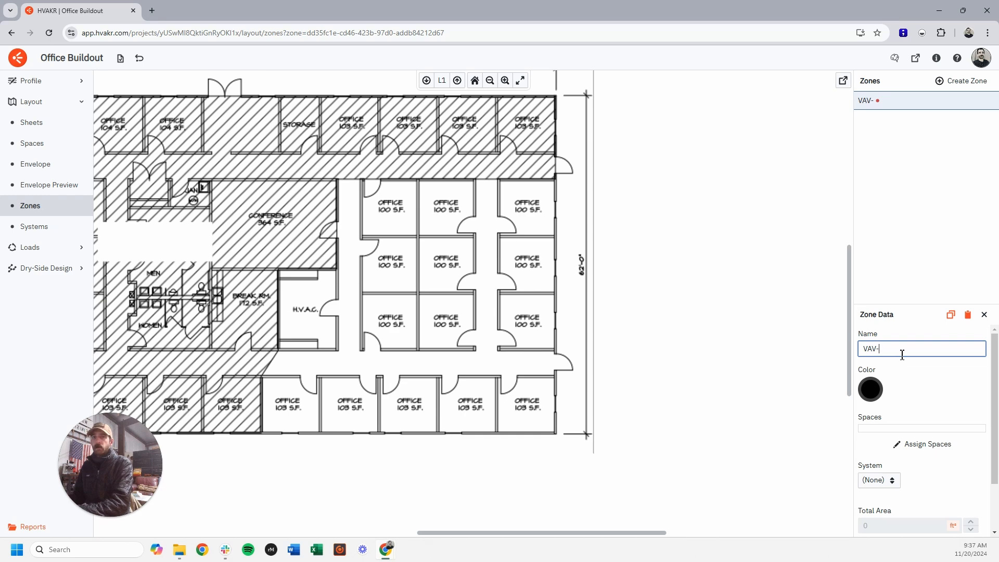
{"action": "type", "text": "1"}
{"action": "left_click", "coordinate": [871, 390]}
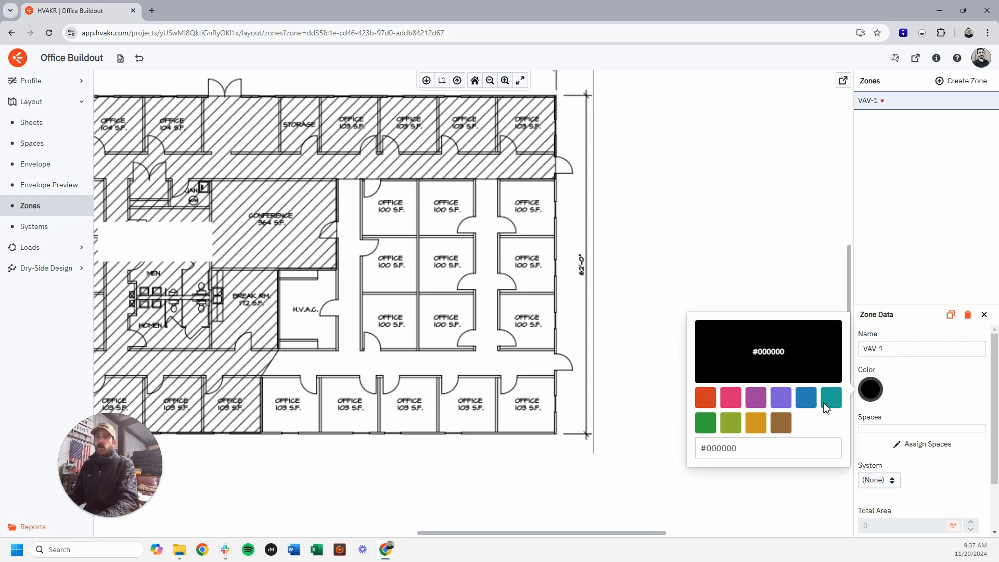
{"action": "left_click", "coordinate": [705, 395]}
Step: Assign the three offices along the east wall above the corridor to zone VAV-1
{"action": "left_click", "coordinate": [906, 444]}
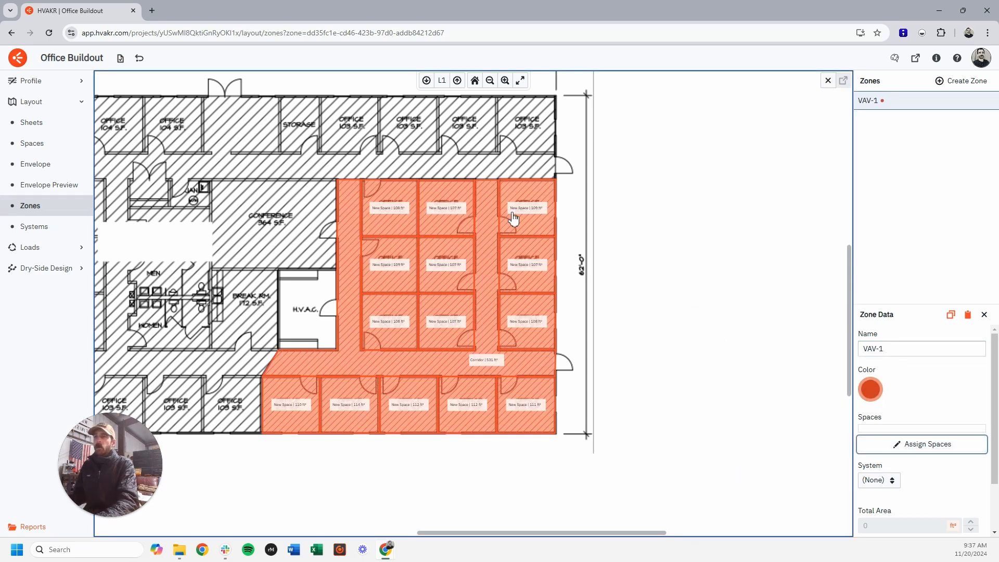
{"action": "left_click", "coordinate": [514, 219]}
{"action": "left_click", "coordinate": [527, 266]}
{"action": "left_click", "coordinate": [527, 321]}
{"action": "left_click", "coordinate": [608, 365]}
Step: Create a pink zone named VAV-2 containing the two easternmost offices of the south row
{"action": "left_click", "coordinate": [964, 80]}
{"action": "type", "text": "VAV-2"}
{"action": "left_click", "coordinate": [871, 389]}
{"action": "left_click", "coordinate": [785, 393]}
{"action": "left_click", "coordinate": [928, 453]}
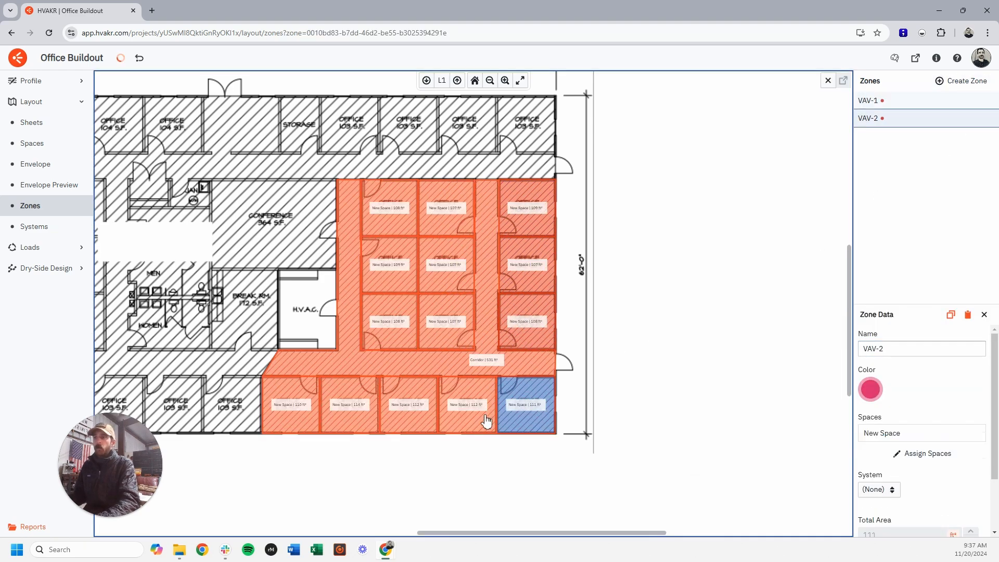
{"action": "left_click", "coordinate": [487, 421]}
Step: Create a purple zone named VAV-3 containing the remaining three offices of the south row
{"action": "left_click", "coordinate": [964, 80]}
{"action": "type", "text": "VAV-3"}
{"action": "left_click", "coordinate": [871, 389]}
{"action": "left_click", "coordinate": [830, 419]}
{"action": "left_click", "coordinate": [928, 454]}
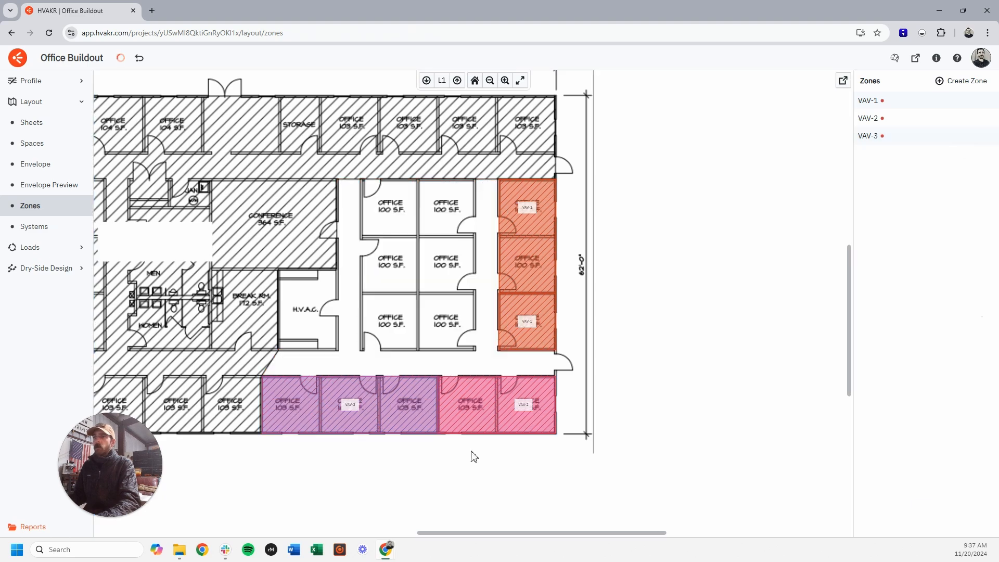
Step: Create a blue zone named VAV-4 containing the three offices in the eastern column of the interior block
{"action": "left_click", "coordinate": [963, 80]}
{"action": "type", "text": "VAV-4"}
{"action": "left_click", "coordinate": [871, 389]}
{"action": "left_click", "coordinate": [785, 419]}
{"action": "left_click", "coordinate": [926, 444]}
{"action": "left_click", "coordinate": [447, 209]}
{"action": "left_click", "coordinate": [447, 266]}
{"action": "left_click", "coordinate": [447, 321]}
Step: Create a teal zone named VAV-5 containing the three offices in the western column of the interior block
{"action": "left_click", "coordinate": [961, 82]}
{"action": "type", "text": "VAV-5"}
{"action": "left_click", "coordinate": [871, 389]}
{"action": "left_click", "coordinate": [829, 398]}
{"action": "left_click", "coordinate": [926, 446]}
{"action": "left_click", "coordinate": [390, 208]}
{"action": "left_click", "coordinate": [389, 266]}
{"action": "left_click", "coordinate": [389, 321]}
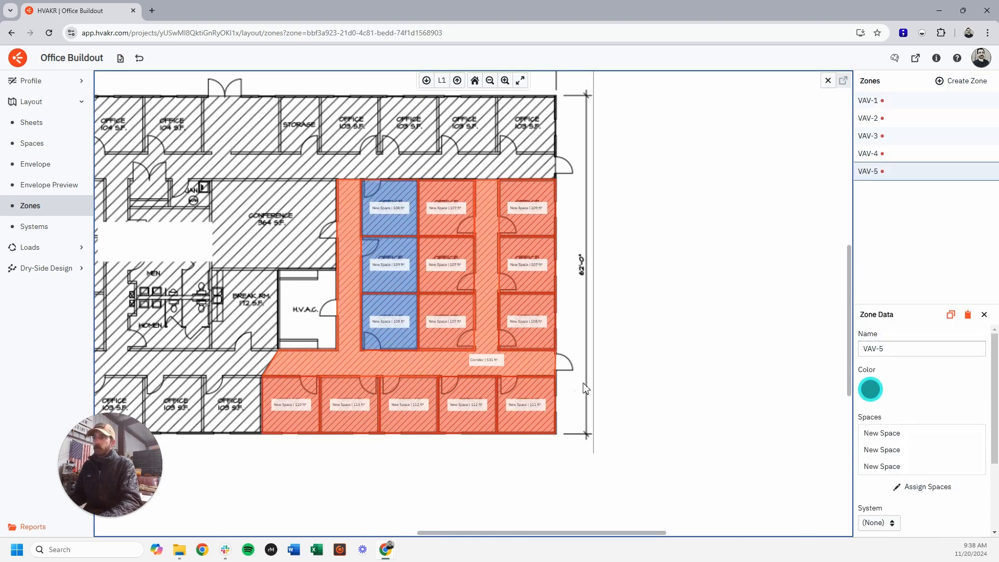
{"action": "key", "text": "Escape"}
Step: Create a green zone named VAV-6 and assign the corridor to it
{"action": "middle_click_drag", "start_coordinate": [401, 373], "coordinate": [464, 363]}
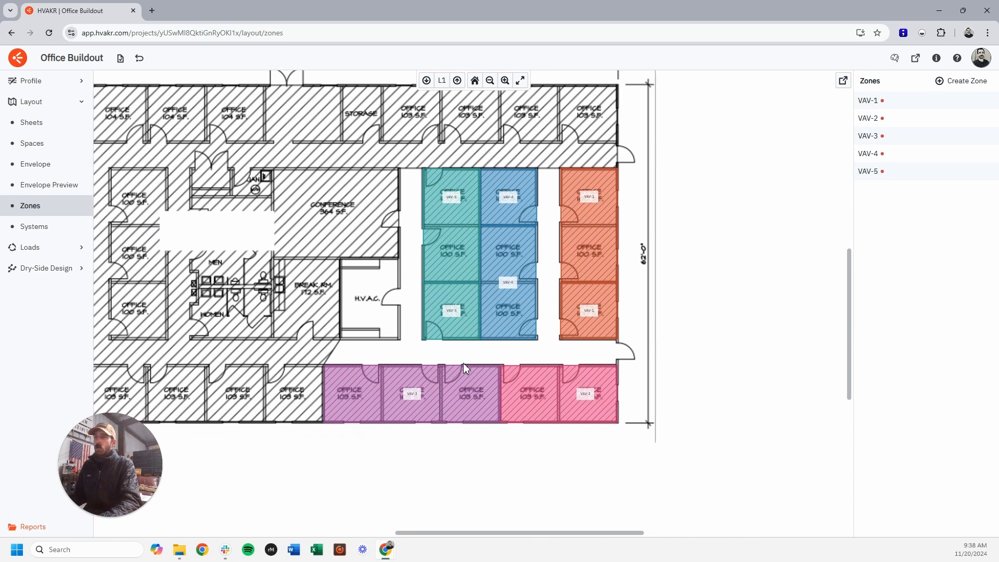
{"action": "left_click", "coordinate": [960, 83]}
{"action": "left_click", "coordinate": [908, 101]}
{"action": "triple_click", "coordinate": [926, 349]}
{"action": "type", "text": "VAV-6"}
{"action": "left_click", "coordinate": [877, 397]}
{"action": "left_click", "coordinate": [707, 422]}
{"action": "left_click", "coordinate": [919, 445]}
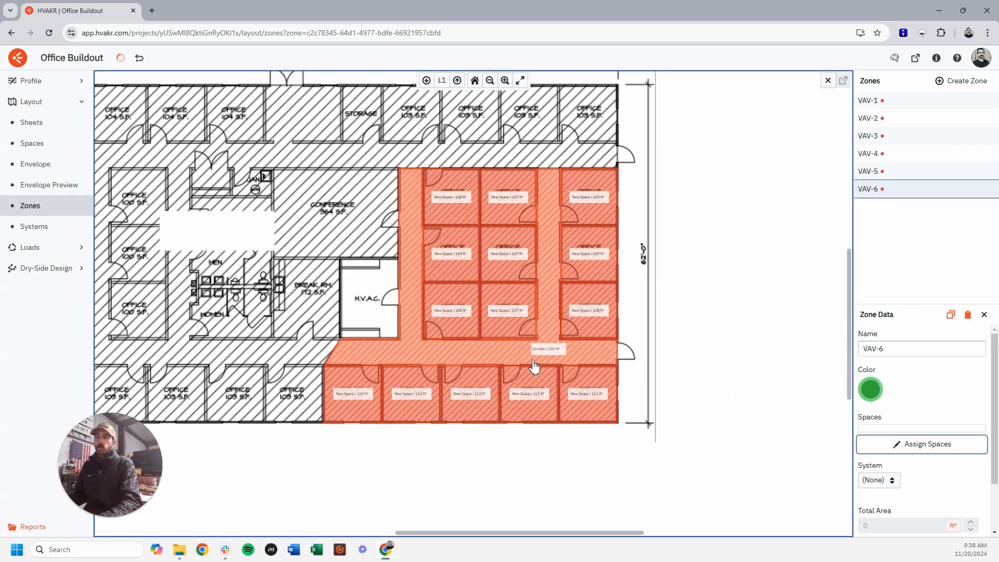
{"action": "left_click", "coordinate": [534, 350]}
{"action": "left_click", "coordinate": [632, 369]}
Step: Review zone VAV-2's cooling loads as the hourly graph and as the breakdown by load source
{"action": "left_click_drag", "start_coordinate": [567, 370], "coordinate": [643, 354]}
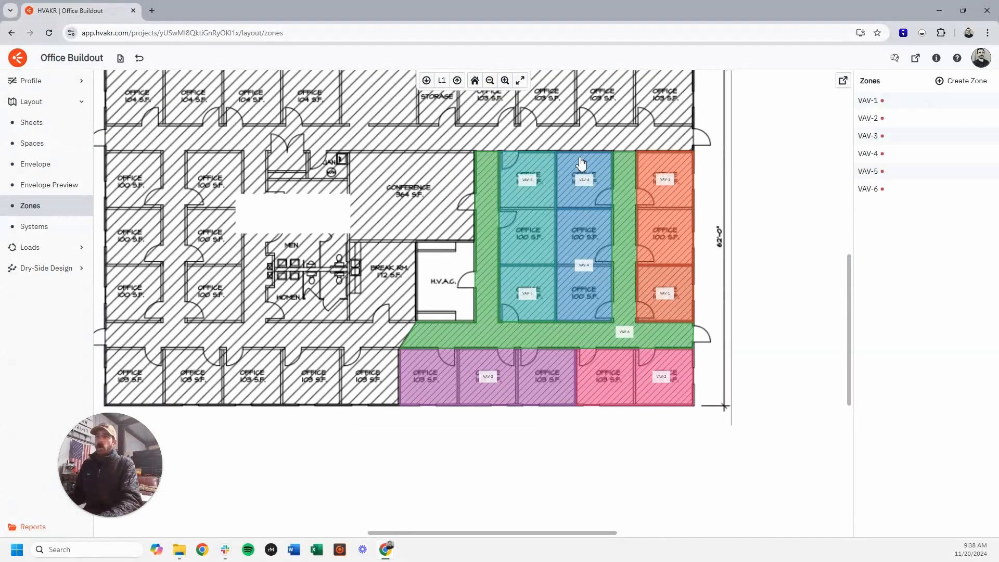
{"action": "left_click", "coordinate": [651, 370]}
{"action": "scroll", "coordinate": [933, 448], "scroll_direction": "down", "scroll_amount": 3}
{"action": "left_click", "coordinate": [891, 489]}
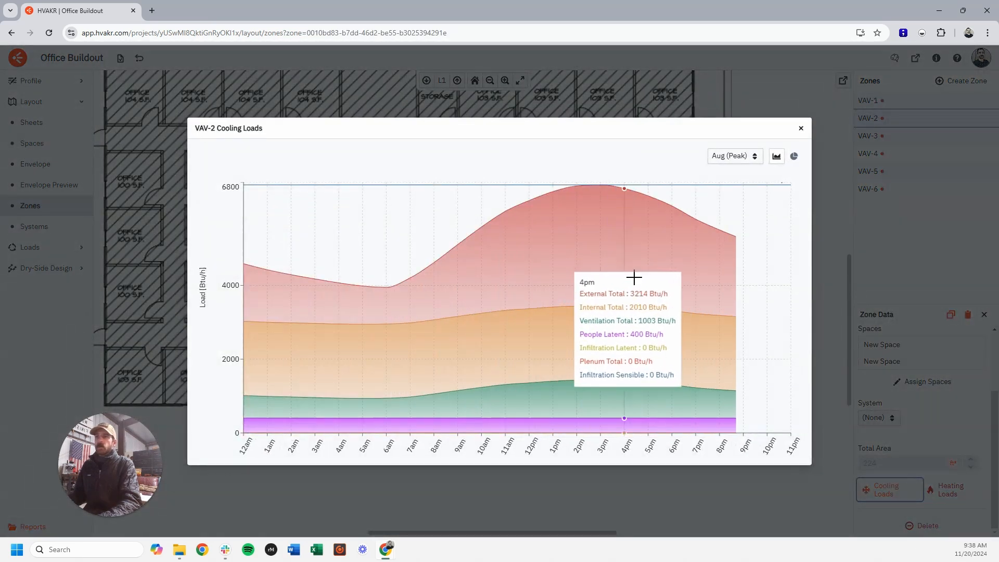
{"action": "left_click", "coordinate": [794, 156]}
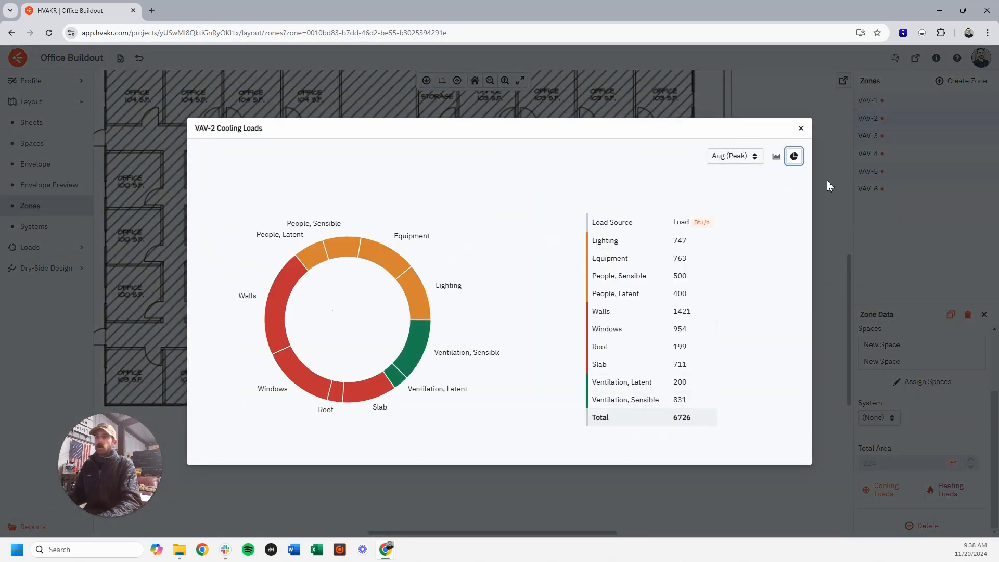
{"action": "left_click", "coordinate": [803, 129]}
{"action": "left_click", "coordinate": [752, 279]}
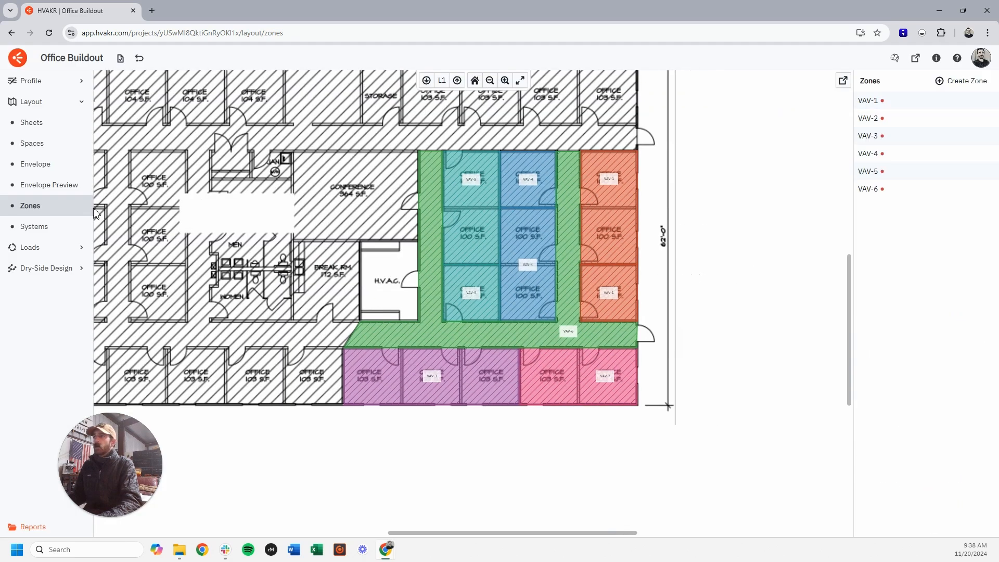
Step: Create a system named AHU-EXISTING and colour it blue (#147EB3)
{"action": "left_click", "coordinate": [54, 229]}
{"action": "left_click", "coordinate": [957, 81]}
{"action": "left_click", "coordinate": [896, 102]}
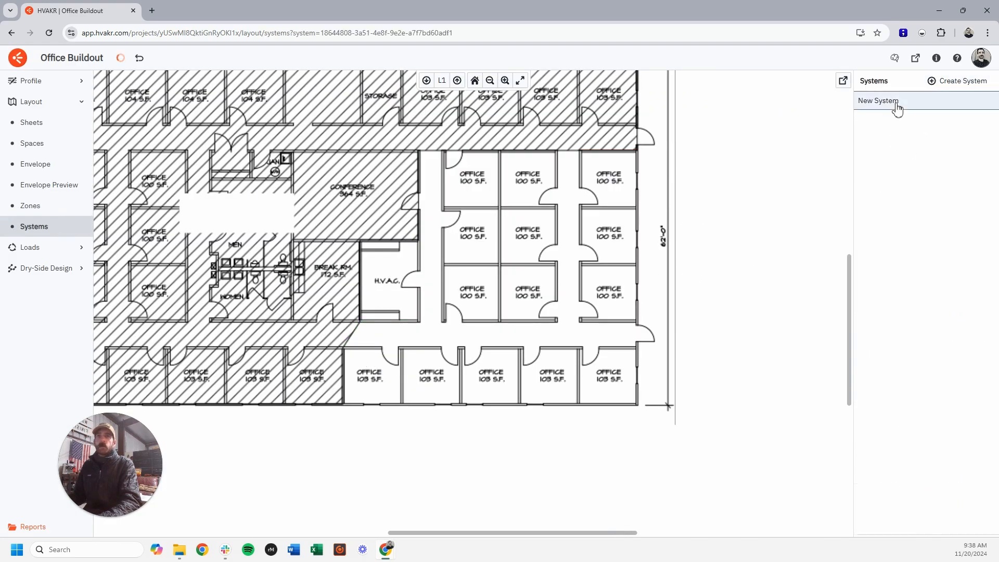
{"action": "triple_click", "coordinate": [880, 348]}
{"action": "type", "text": "AHU-EXISTING"}
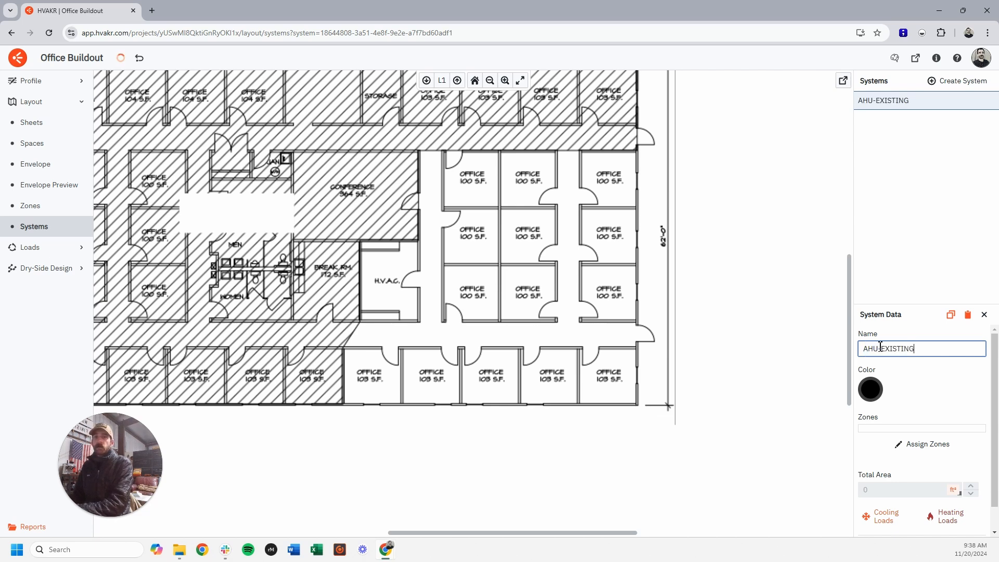
{"action": "left_click", "coordinate": [872, 391]}
{"action": "left_click", "coordinate": [809, 399]}
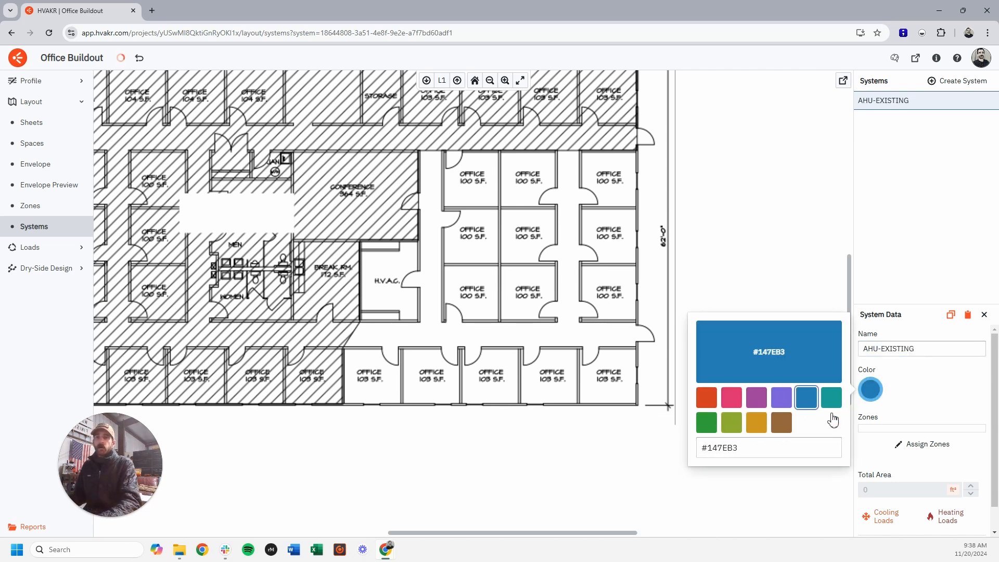
Step: Assign all six zones, VAV-1 through VAV-6, to the AHU-EXISTING system
{"action": "left_click", "coordinate": [924, 444]}
{"action": "left_click", "coordinate": [469, 331]}
{"action": "left_click", "coordinate": [472, 305]}
{"action": "left_click", "coordinate": [527, 291]}
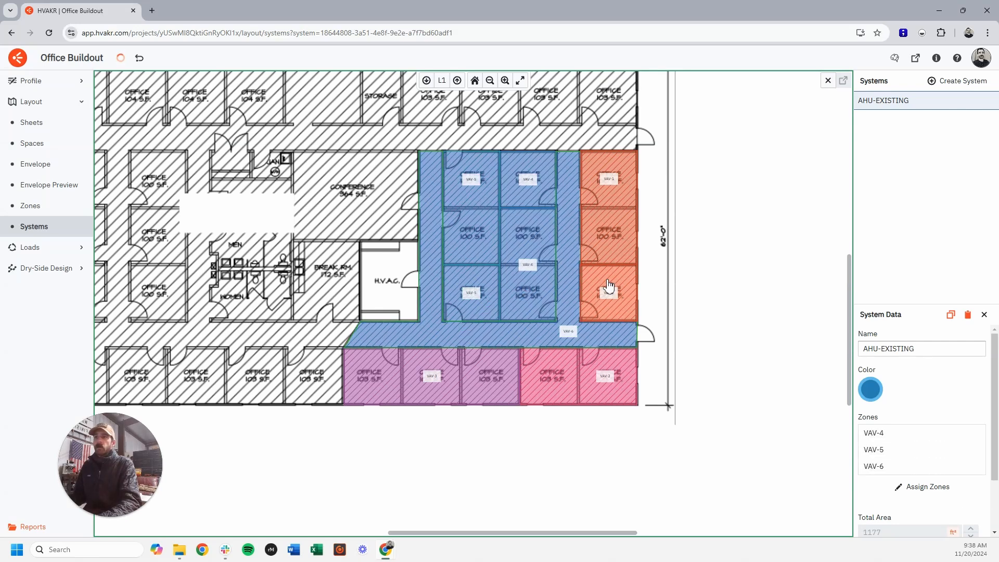
{"action": "left_click", "coordinate": [609, 299]}
{"action": "left_click", "coordinate": [593, 368]}
{"action": "left_click", "coordinate": [454, 382]}
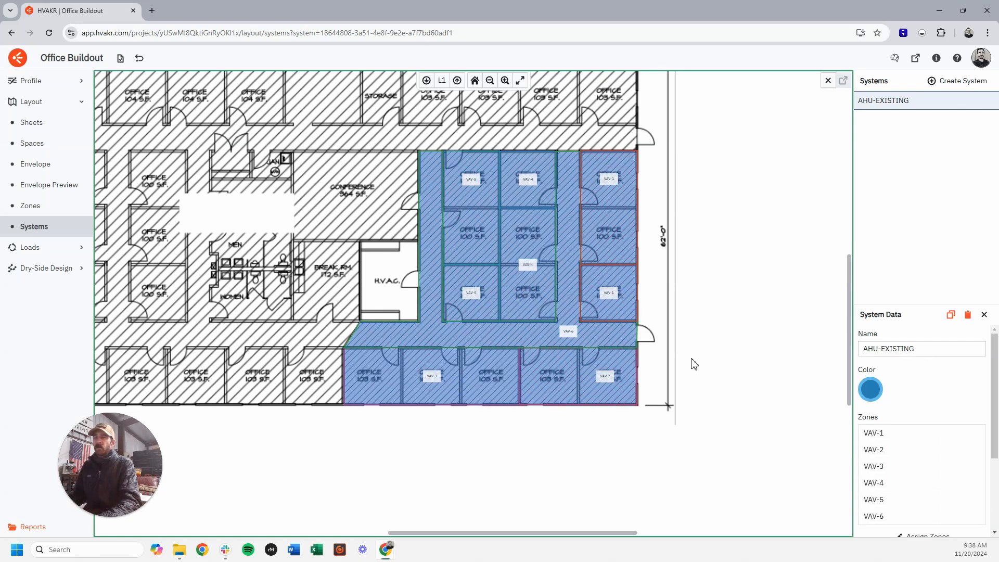
{"action": "left_click", "coordinate": [693, 344]}
Step: Review the AHU-EXISTING system's cooling loads as the hourly graph and as the breakdown by load source
{"action": "left_click", "coordinate": [525, 367]}
{"action": "scroll", "coordinate": [890, 473], "scroll_direction": "down", "scroll_amount": 1}
{"action": "scroll", "coordinate": [893, 478], "scroll_direction": "down", "scroll_amount": 2}
{"action": "left_click", "coordinate": [888, 488]}
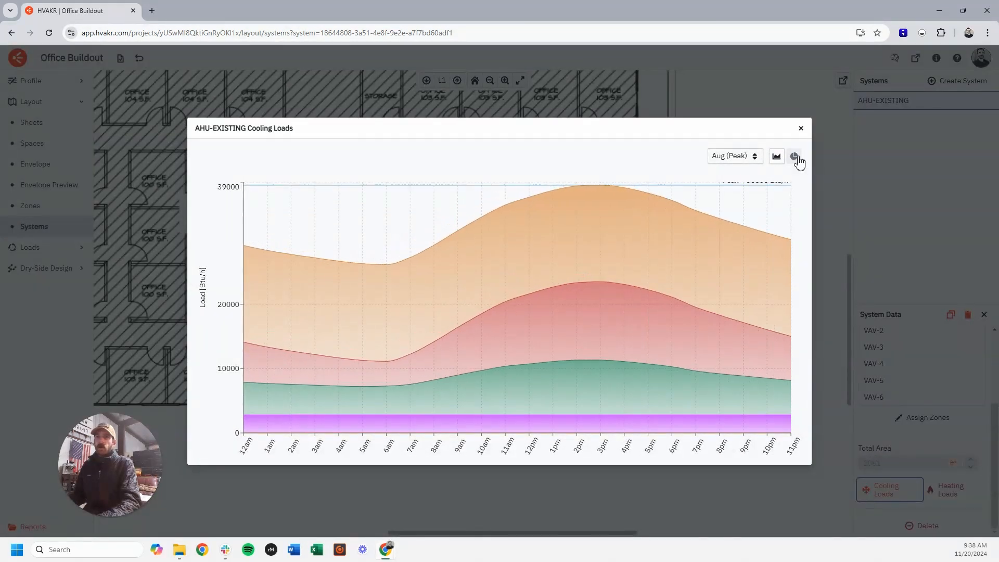
{"action": "left_click", "coordinate": [795, 157]}
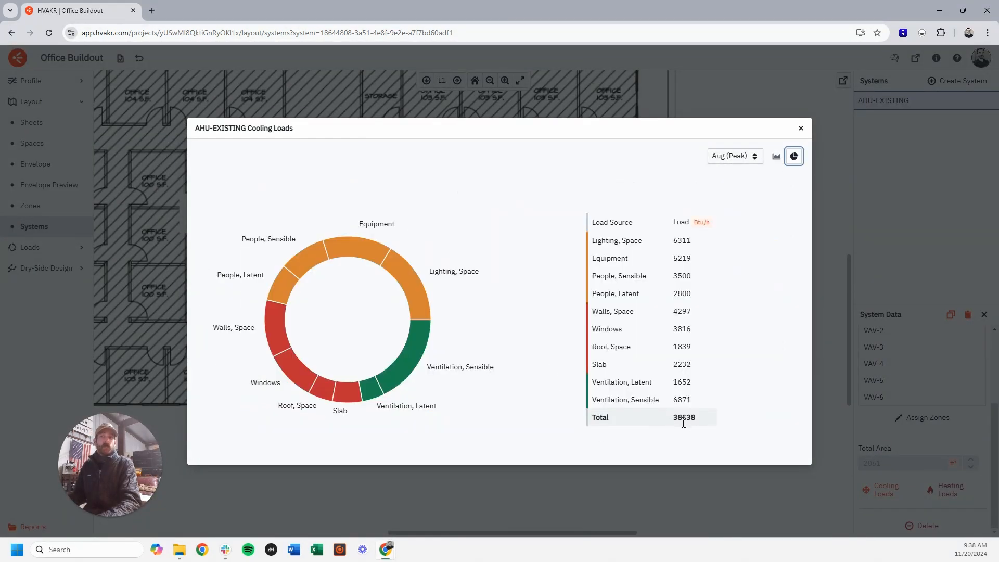
{"action": "left_click", "coordinate": [801, 128]}
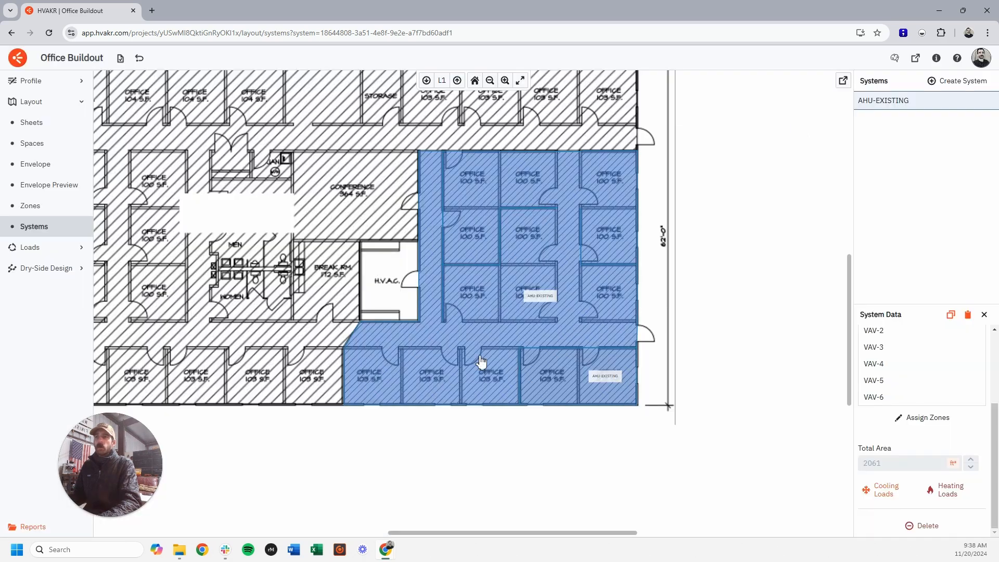
{"action": "left_click", "coordinate": [713, 250]}
Step: Open the loads configuration and enable the outside air, return air and cooling coil components on the AHU-EXISTING central unit
{"action": "left_click", "coordinate": [30, 249]}
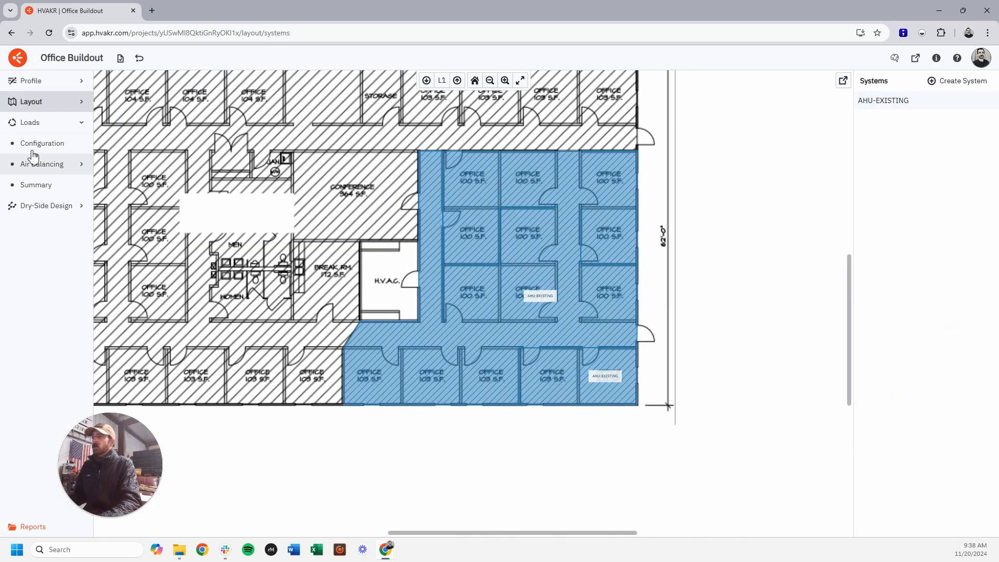
{"action": "left_click", "coordinate": [34, 143]}
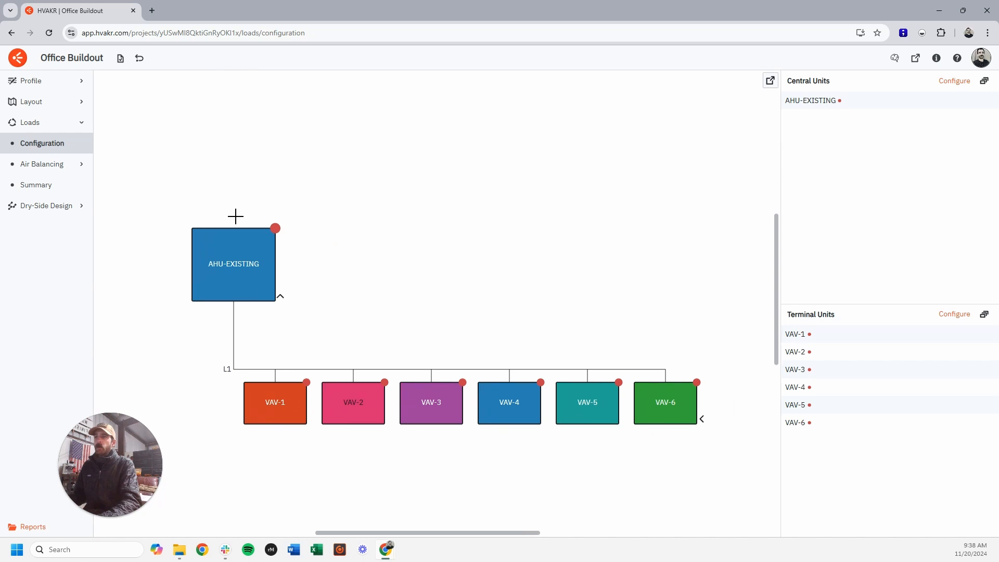
{"action": "left_click", "coordinate": [260, 289]}
{"action": "left_click", "coordinate": [868, 211]}
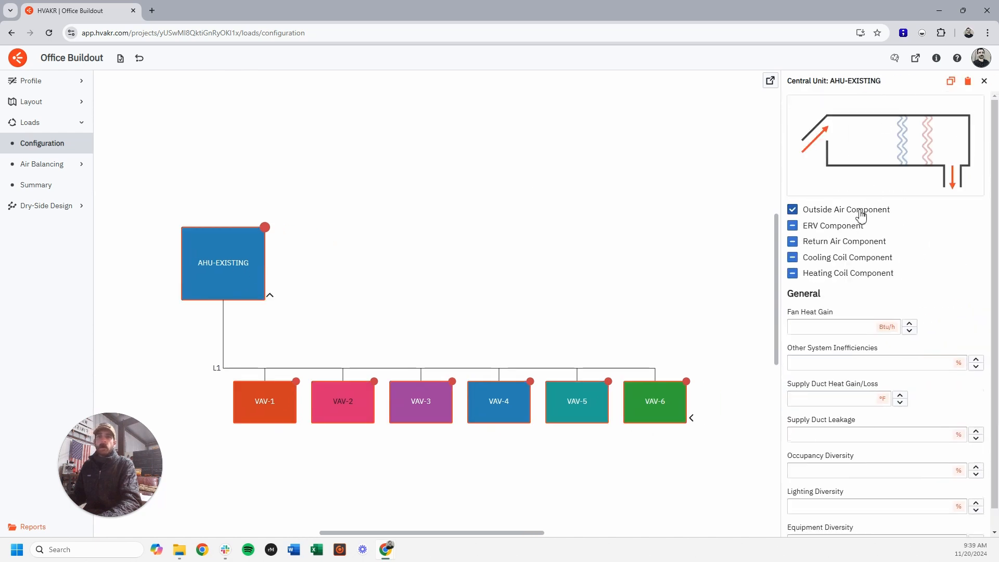
{"action": "left_click", "coordinate": [836, 243]}
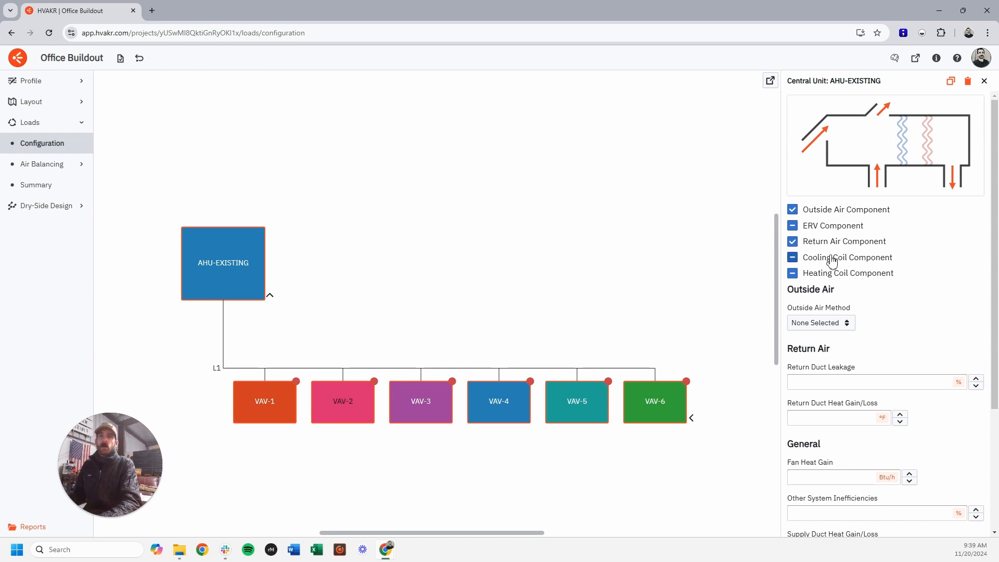
{"action": "left_click", "coordinate": [832, 260]}
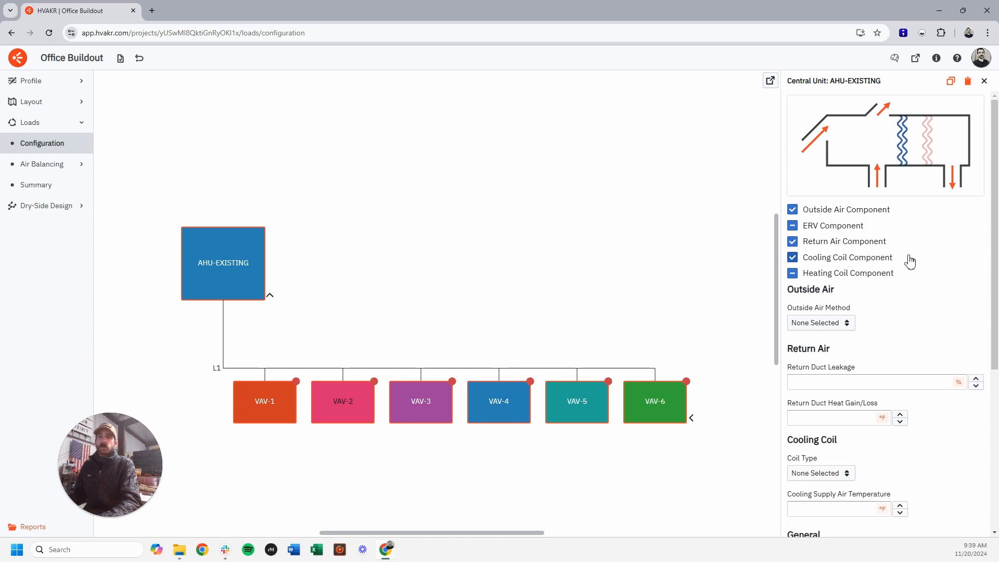
Step: Set AHU-EXISTING's outside air method to Sum of Spaces and its cooling supply air temperature to 55 °F
{"action": "scroll", "coordinate": [825, 265], "scroll_direction": "down", "scroll_amount": 1}
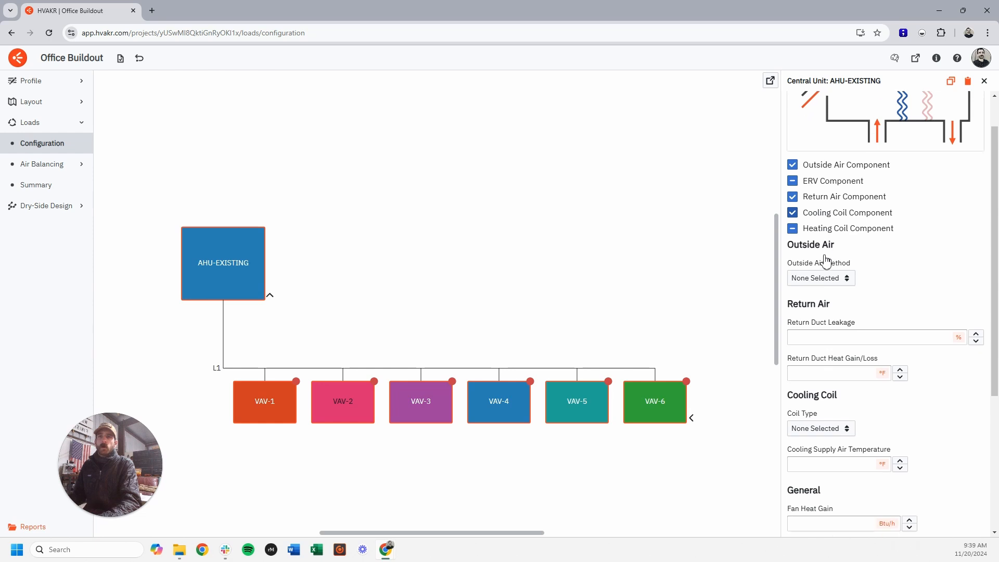
{"action": "left_click", "coordinate": [829, 271]}
{"action": "left_click", "coordinate": [805, 214]}
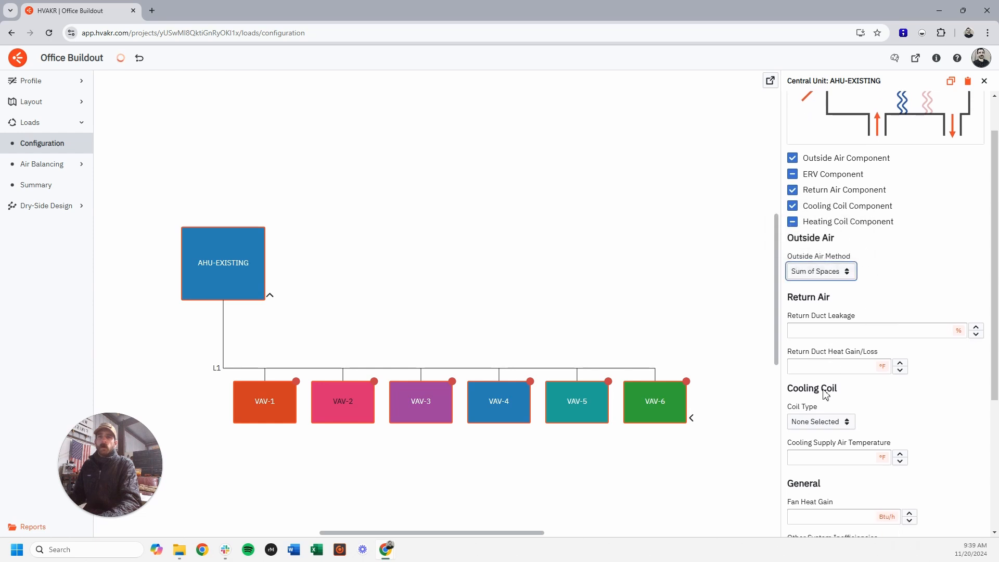
{"action": "left_click", "coordinate": [820, 455]}
{"action": "type", "text": "55"}
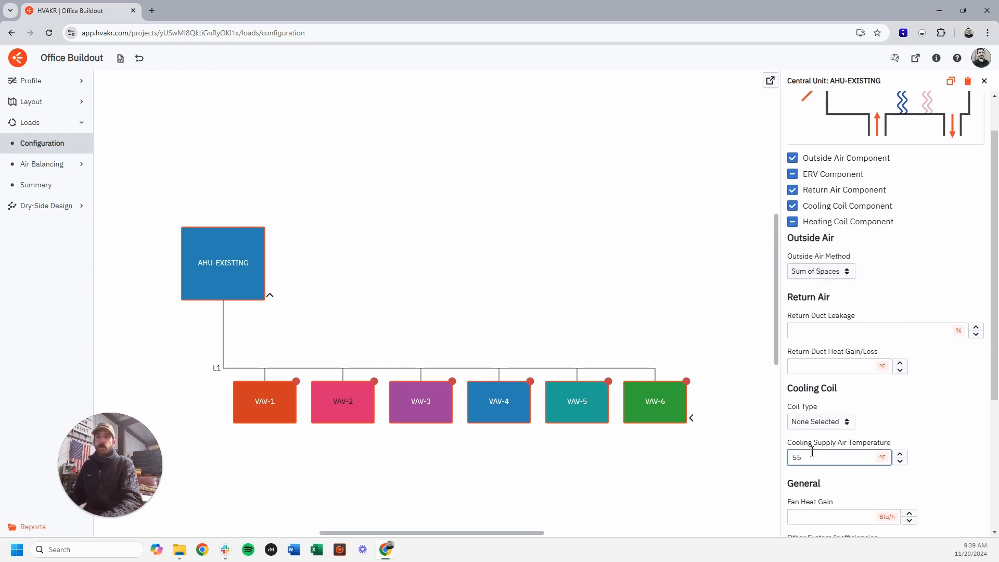
{"action": "left_click", "coordinate": [910, 424]}
Step: Toggle AHU-EXISTING's heating coil component on and back off, leaving it unchecked, and finish configuring the unit
{"action": "scroll", "coordinate": [874, 252], "scroll_direction": "up", "scroll_amount": 1}
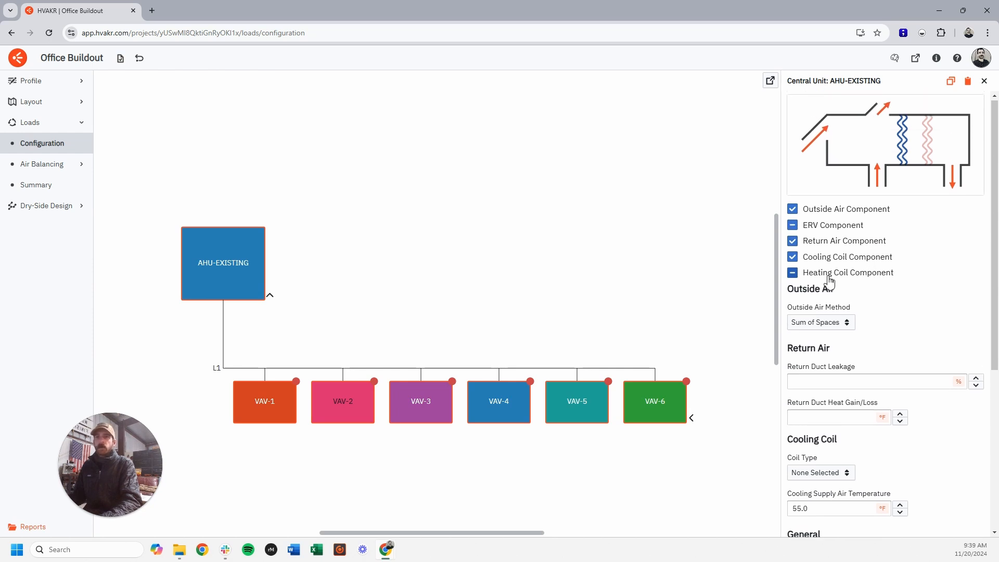
{"action": "left_click", "coordinate": [818, 276]}
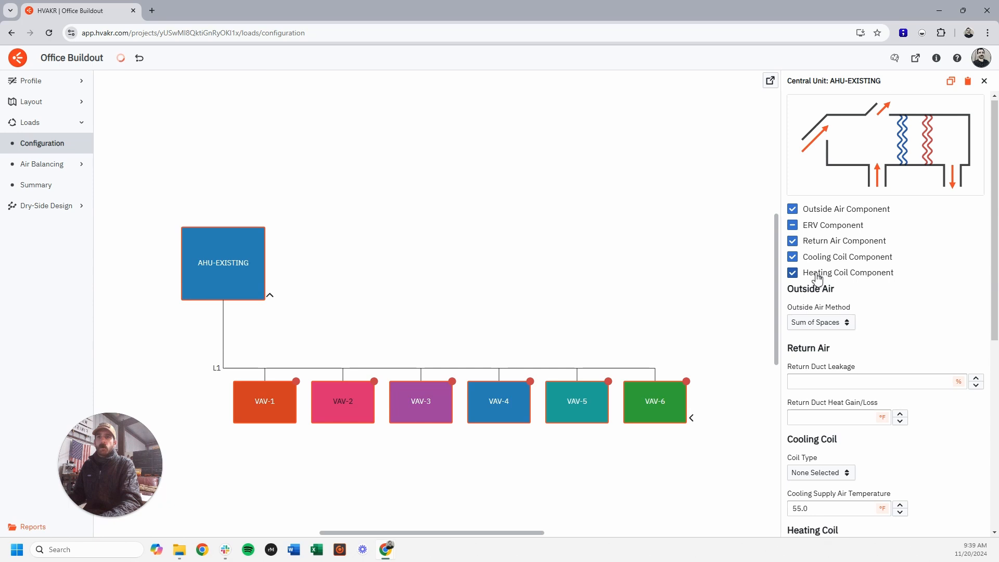
{"action": "left_click", "coordinate": [818, 276]}
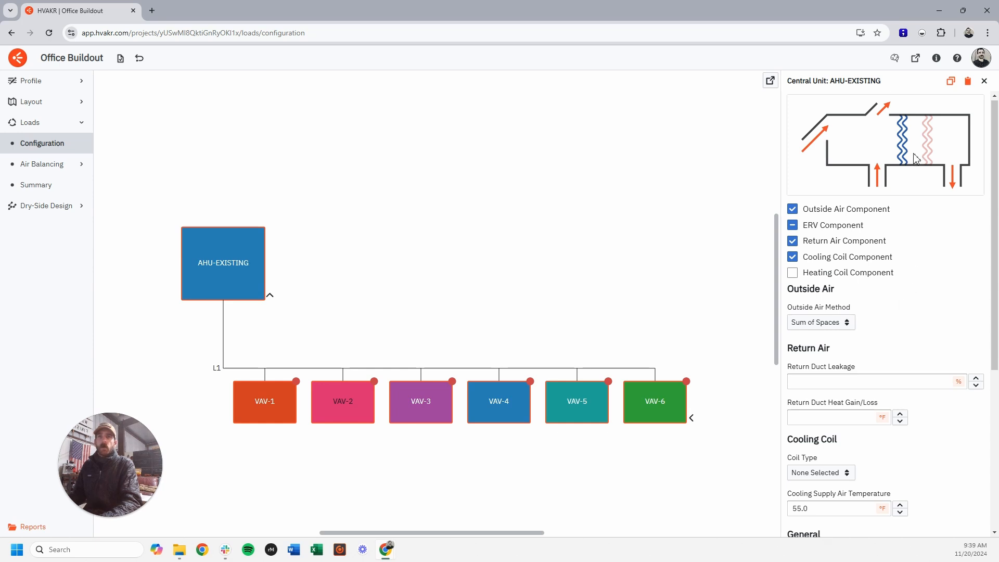
{"action": "scroll", "coordinate": [910, 290], "scroll_direction": "down", "scroll_amount": 5}
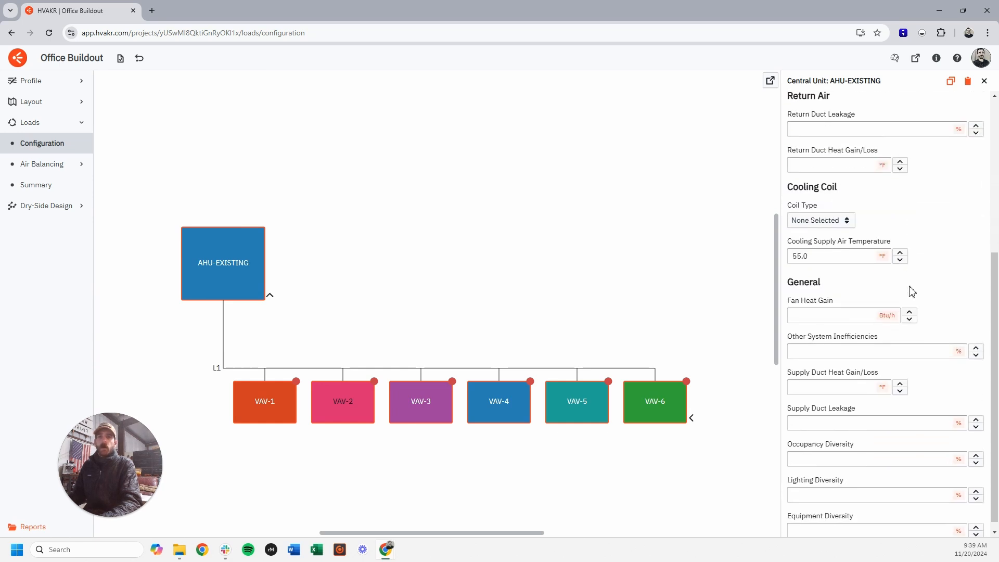
{"action": "left_click", "coordinate": [618, 297]}
Step: Configure all six terminal units, VAV-1 through VAV-6, together with the heating coil component enabled
{"action": "left_click_drag", "start_coordinate": [229, 360], "coordinate": [726, 446]}
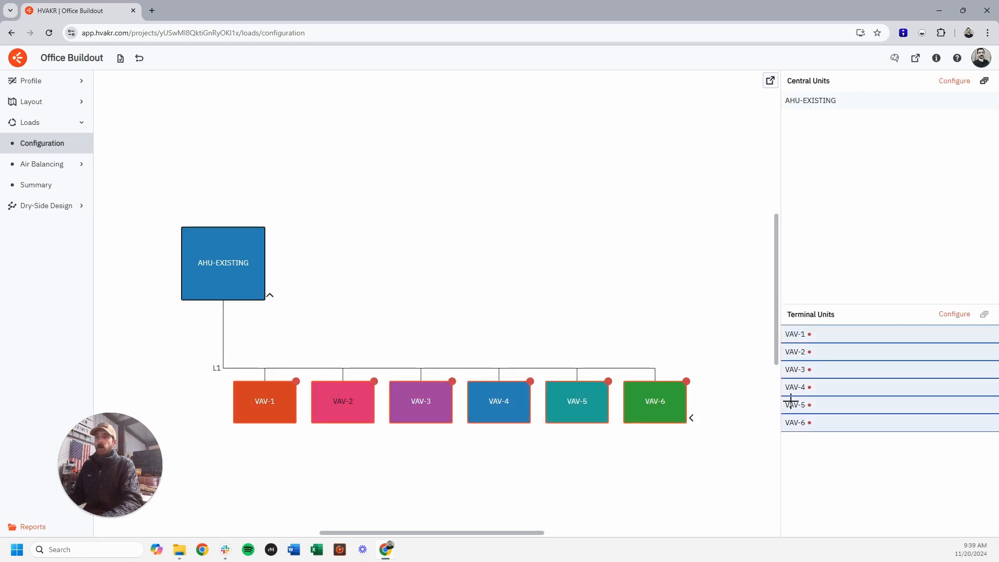
{"action": "left_click", "coordinate": [954, 313]}
{"action": "left_click", "coordinate": [936, 155]}
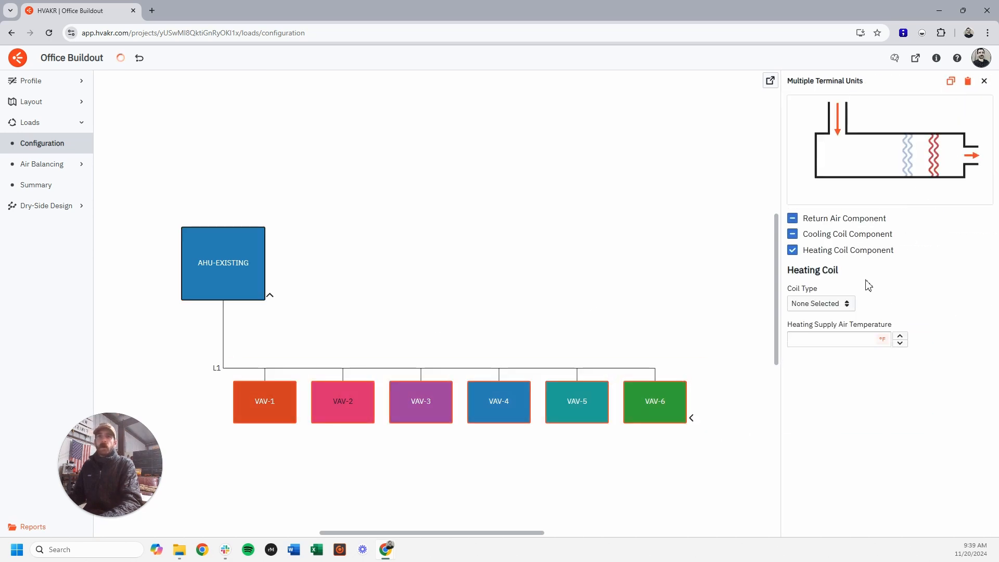
Step: Set the six terminal units' heating supply air temperature to 90 °F and disable their return air and cooling coil components
{"action": "left_click", "coordinate": [829, 340]}
{"action": "type", "text": "90"}
{"action": "left_click", "coordinate": [837, 384]}
{"action": "left_click", "coordinate": [793, 218]}
{"action": "left_click", "coordinate": [792, 234]}
{"action": "left_click", "coordinate": [792, 234]}
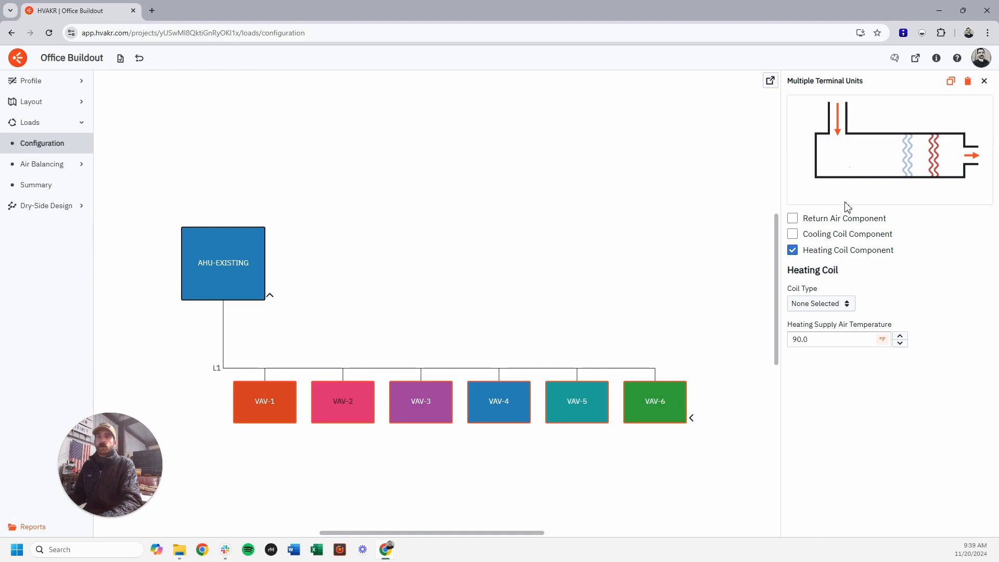
{"action": "left_click", "coordinate": [613, 244]}
Step: Open the air balancing view for spaces and examine the supply, return and outside airflows of the offices and corridor
{"action": "left_click", "coordinate": [65, 164]}
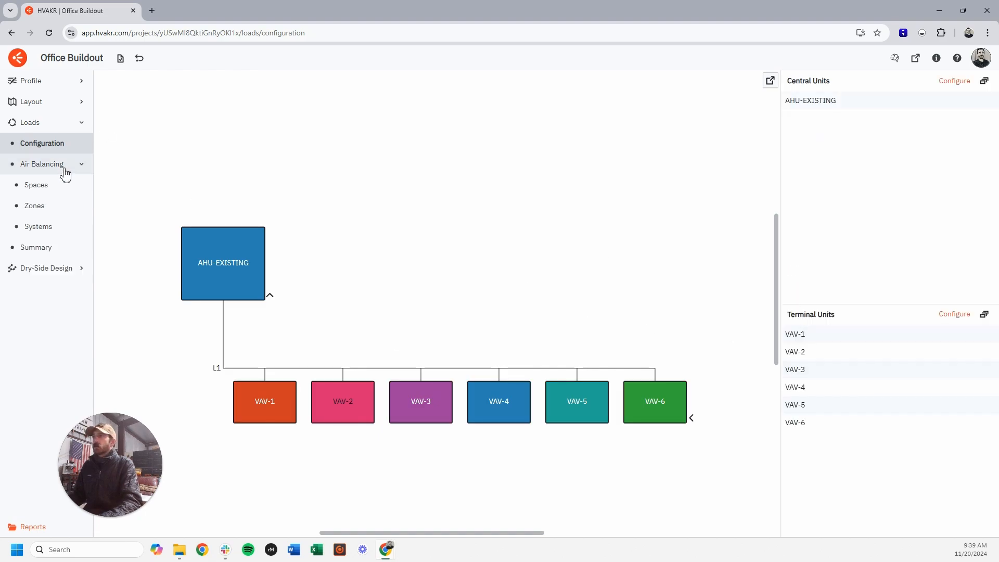
{"action": "left_click", "coordinate": [36, 185]}
{"action": "scroll", "coordinate": [593, 295], "scroll_direction": "up", "scroll_amount": 3}
{"action": "scroll", "coordinate": [495, 305], "scroll_direction": "down", "scroll_amount": 2}
{"action": "left_click_drag", "start_coordinate": [500, 302], "coordinate": [559, 332]}
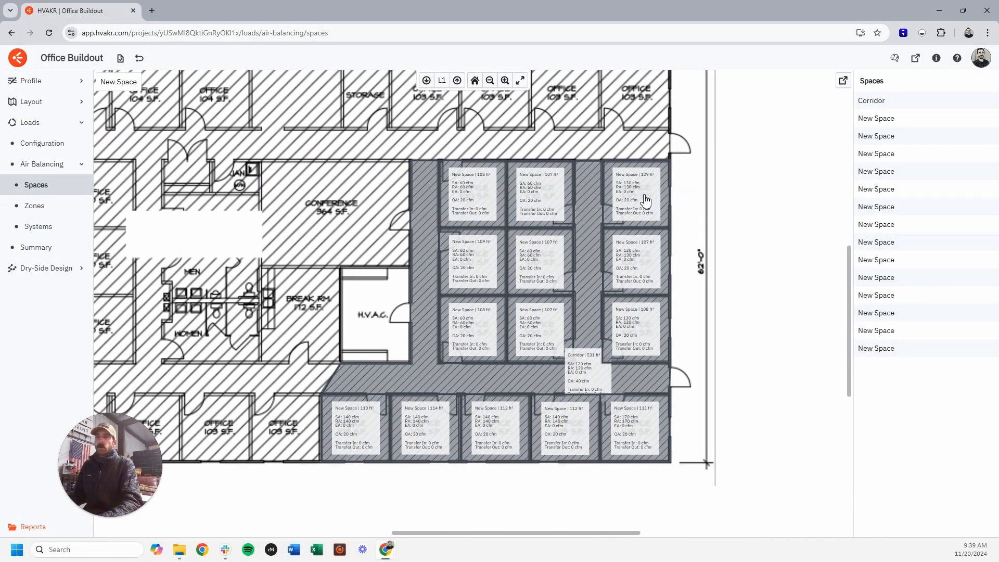
{"action": "scroll", "coordinate": [668, 313], "scroll_direction": "up", "scroll_amount": 4}
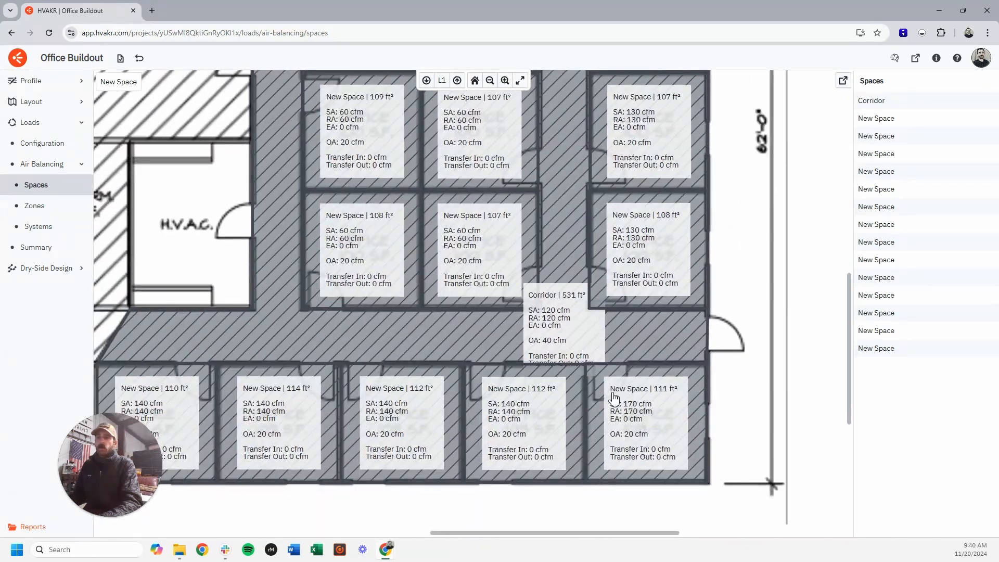
{"action": "scroll", "coordinate": [696, 413], "scroll_direction": "down", "scroll_amount": 5}
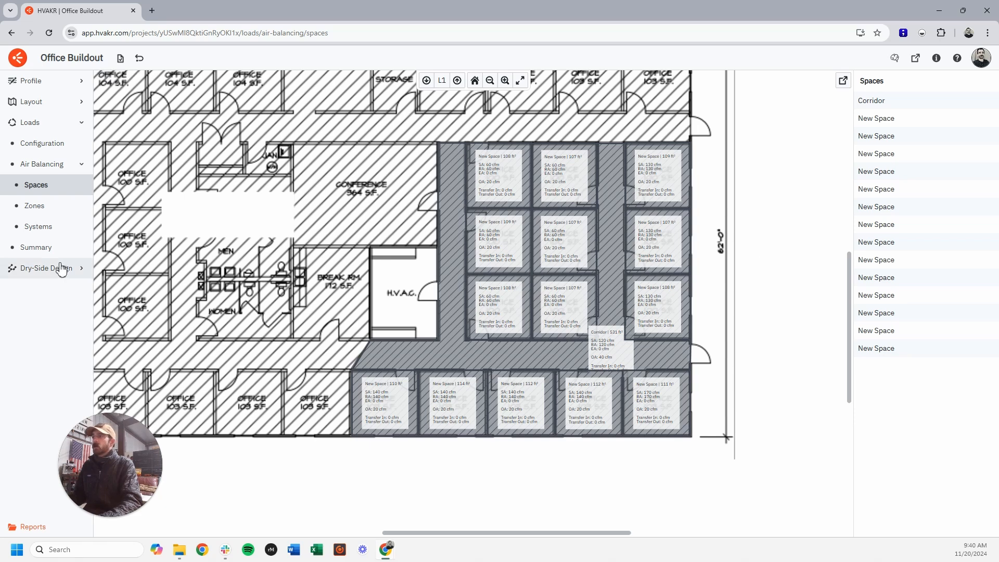
Step: Review the load summaries of AHU-EXISTING, VAV-1 and VAV-2
{"action": "left_click", "coordinate": [53, 248]}
{"action": "left_click", "coordinate": [885, 94]}
{"action": "left_click", "coordinate": [895, 109]}
{"action": "left_click", "coordinate": [898, 125]}
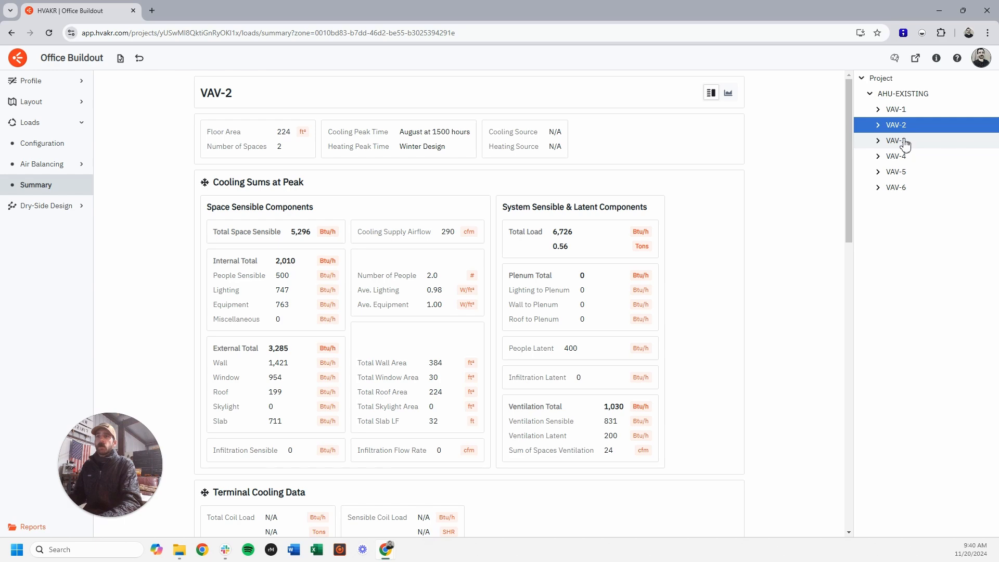
Step: Open the dry-side design and colour the ducts: MP Supply blue, LP Supply teal #00A396 and Return orange-red #D33D17
{"action": "left_click", "coordinate": [48, 206]}
{"action": "left_click", "coordinate": [52, 159]}
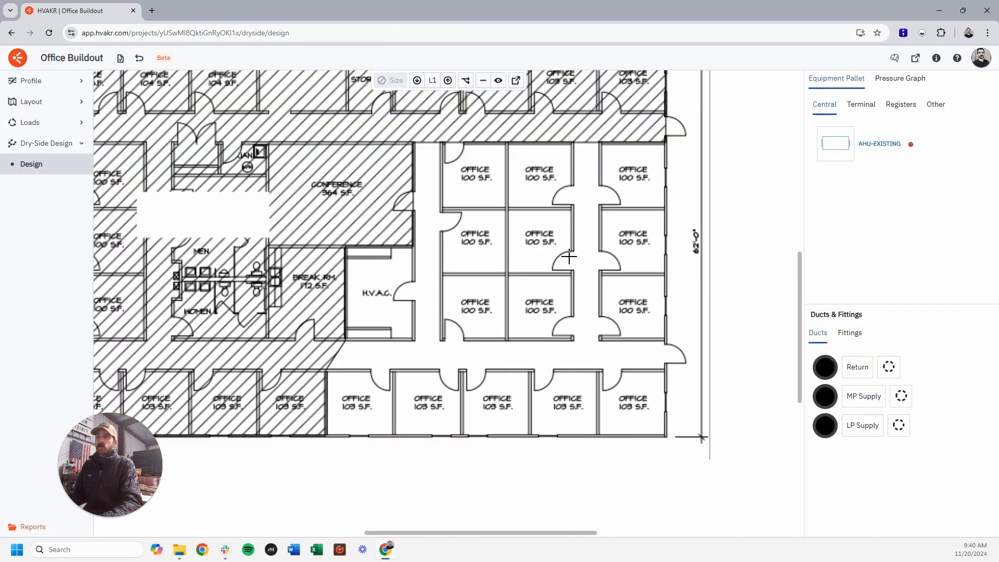
{"action": "left_click", "coordinate": [826, 396]}
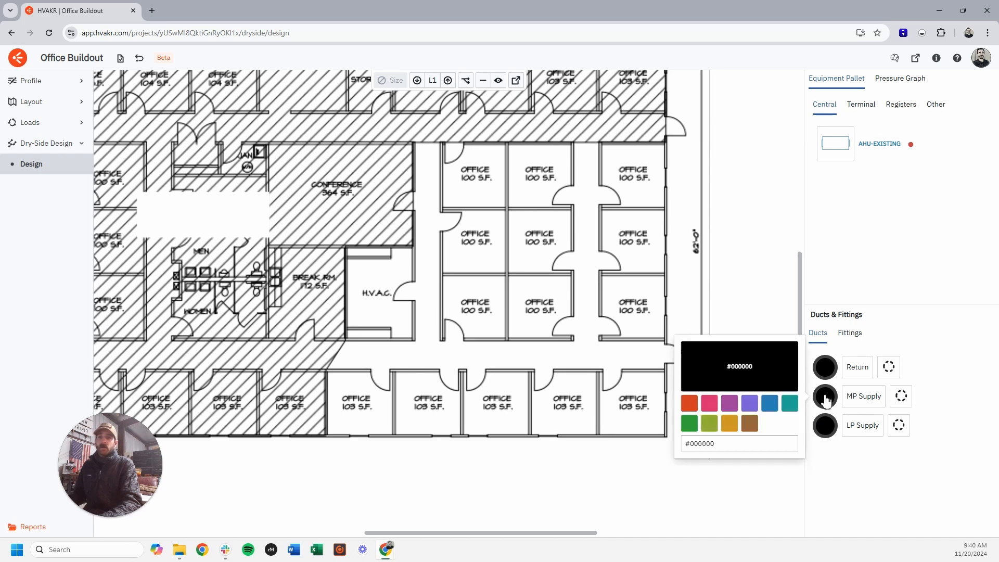
{"action": "left_click", "coordinate": [760, 434]}
{"action": "left_click", "coordinate": [828, 432]}
{"action": "left_click", "coordinate": [785, 434]}
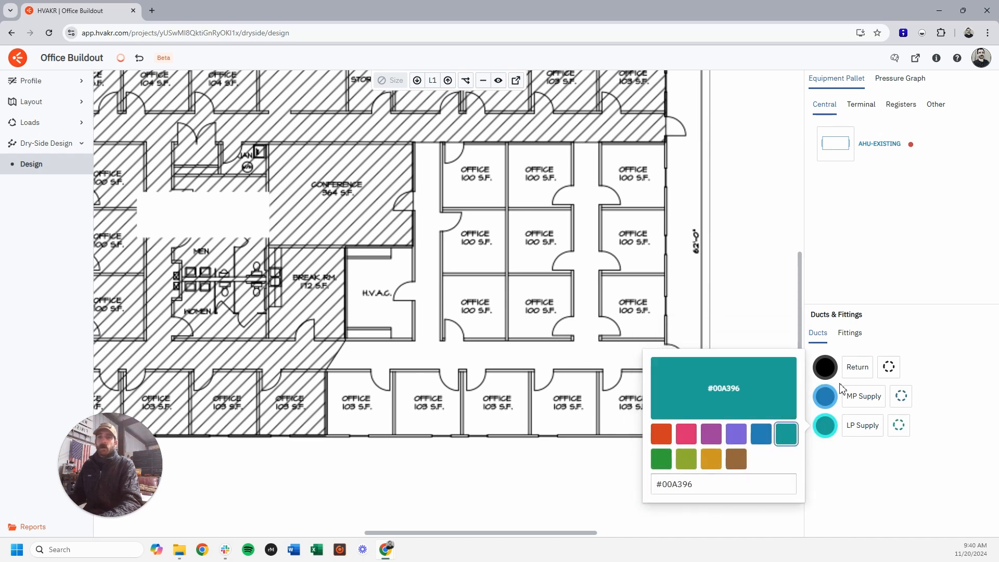
{"action": "left_click", "coordinate": [825, 367]}
{"action": "left_click", "coordinate": [661, 376]}
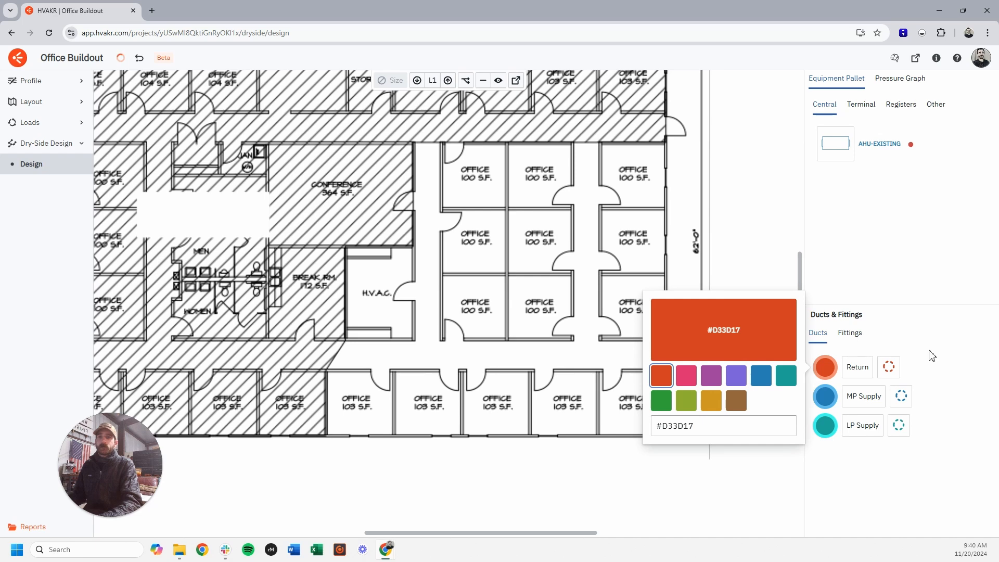
{"action": "left_click", "coordinate": [934, 348]}
Step: Auto-place small supply registers SG-1 with an 8 ft throw in all fourteen office spaces, leaving out the corridor
{"action": "left_click_drag", "start_coordinate": [603, 272], "coordinate": [556, 290]}
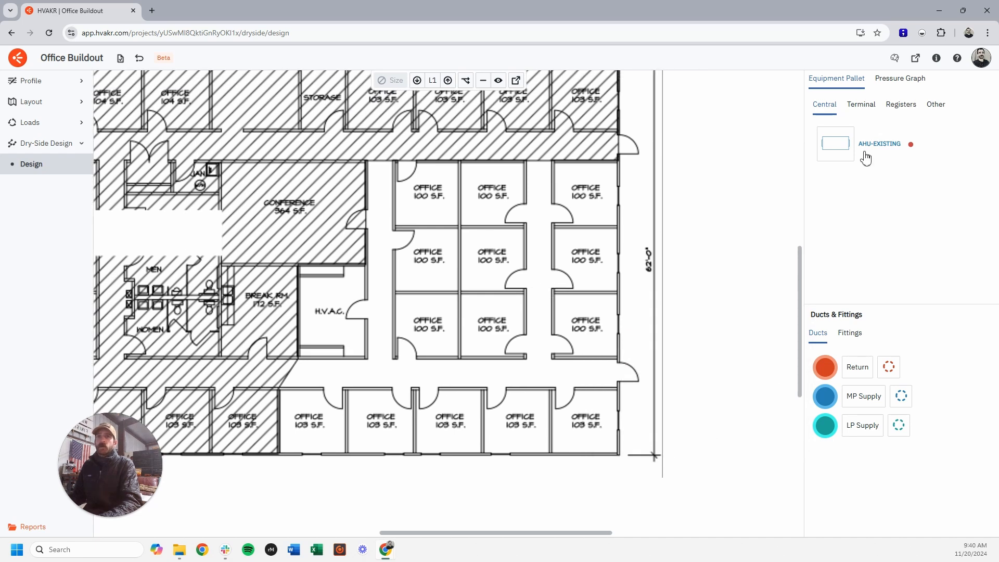
{"action": "left_click", "coordinate": [900, 105]}
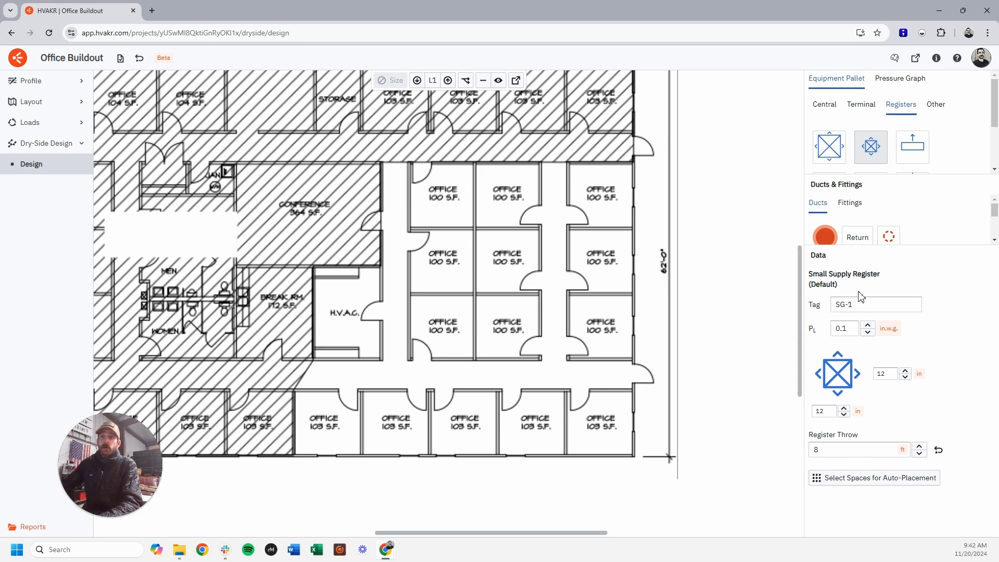
{"action": "left_click", "coordinate": [840, 455]}
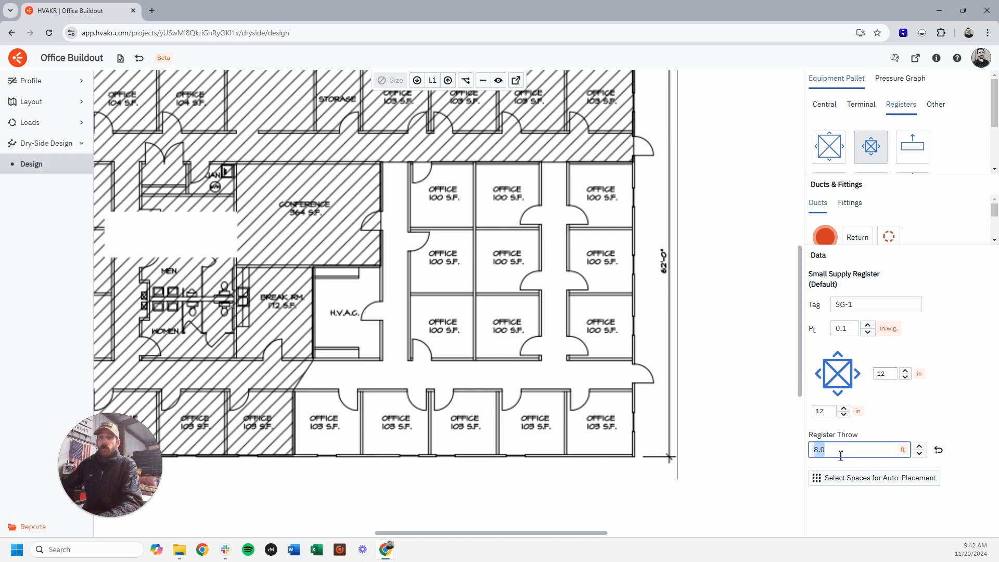
{"action": "left_click", "coordinate": [857, 478]}
{"action": "left_click", "coordinate": [333, 430]}
{"action": "left_click", "coordinate": [417, 434]}
{"action": "left_click", "coordinate": [458, 432]}
{"action": "left_click", "coordinate": [532, 433]}
{"action": "left_click", "coordinate": [586, 433]}
{"action": "left_click", "coordinate": [610, 339]}
{"action": "left_click", "coordinate": [597, 280]}
{"action": "left_click", "coordinate": [596, 213]}
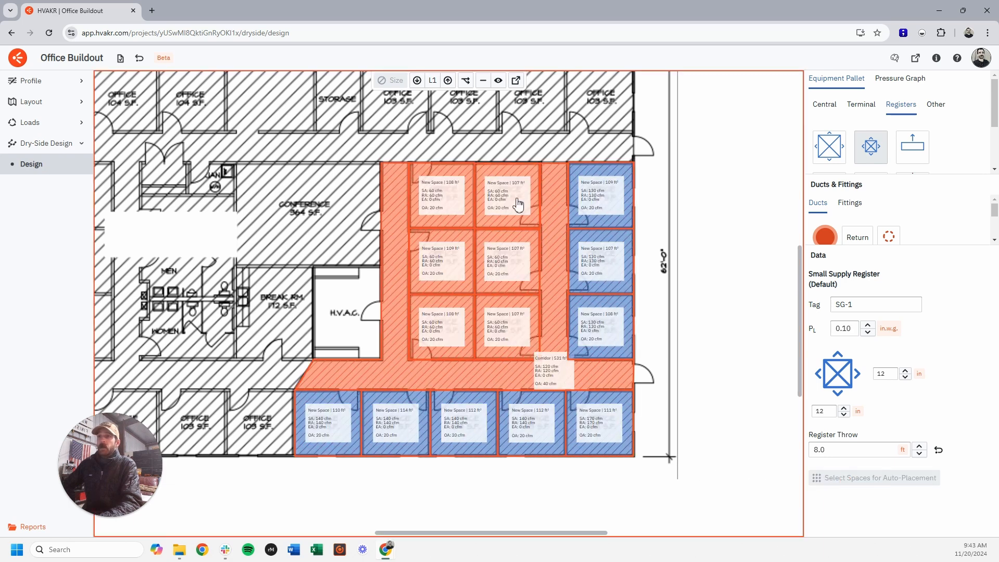
{"action": "left_click", "coordinate": [517, 206]}
{"action": "left_click", "coordinate": [513, 262]}
{"action": "left_click", "coordinate": [499, 323]}
{"action": "left_click", "coordinate": [464, 323]}
{"action": "left_click", "coordinate": [430, 276]}
{"action": "left_click", "coordinate": [460, 214]}
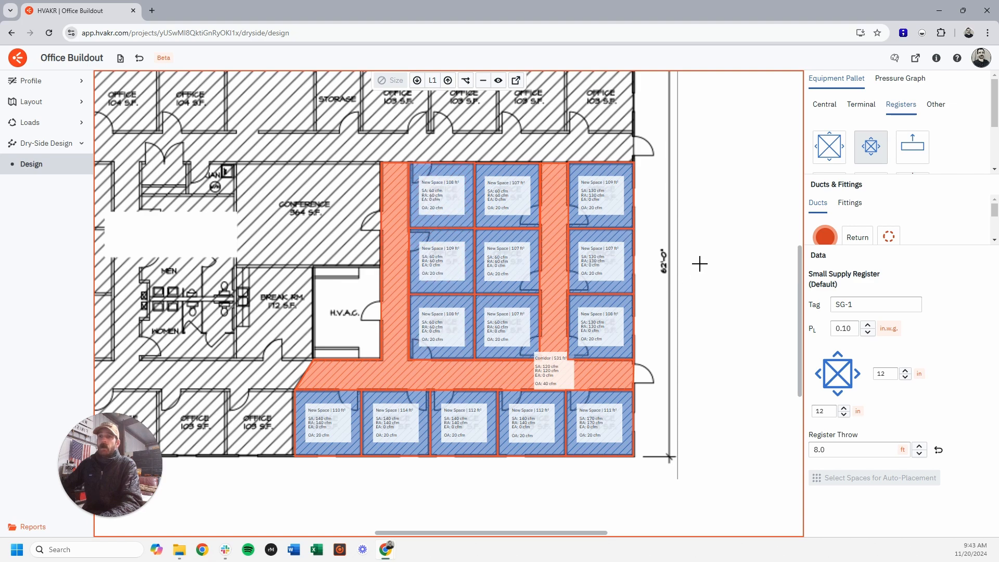
{"action": "key", "text": "Return"}
{"action": "key", "text": "Escape"}
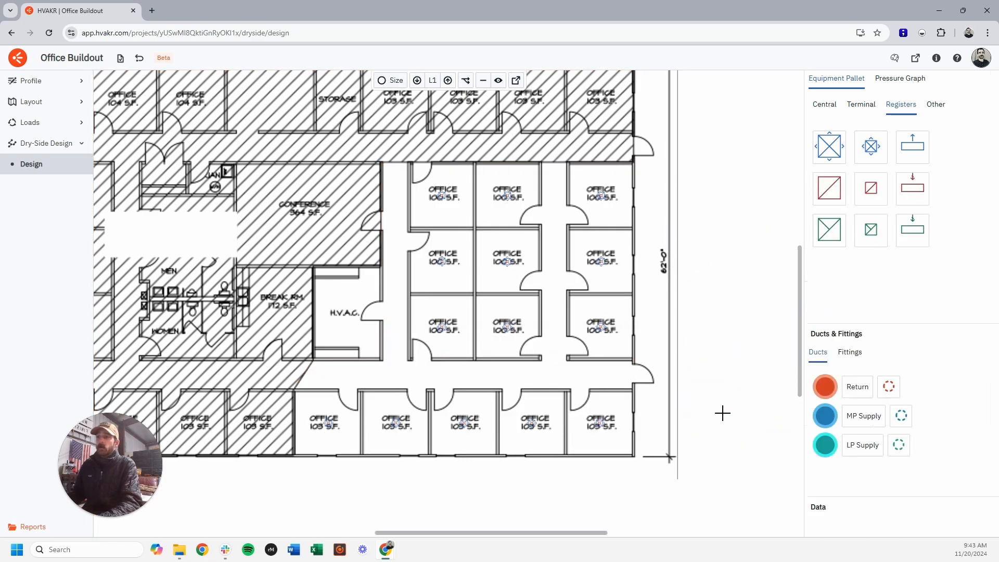
Step: Turn on annotations in the design plan and inspect the SG-1 register tags in the offices
{"action": "scroll", "coordinate": [602, 439], "scroll_direction": "up", "scroll_amount": 5}
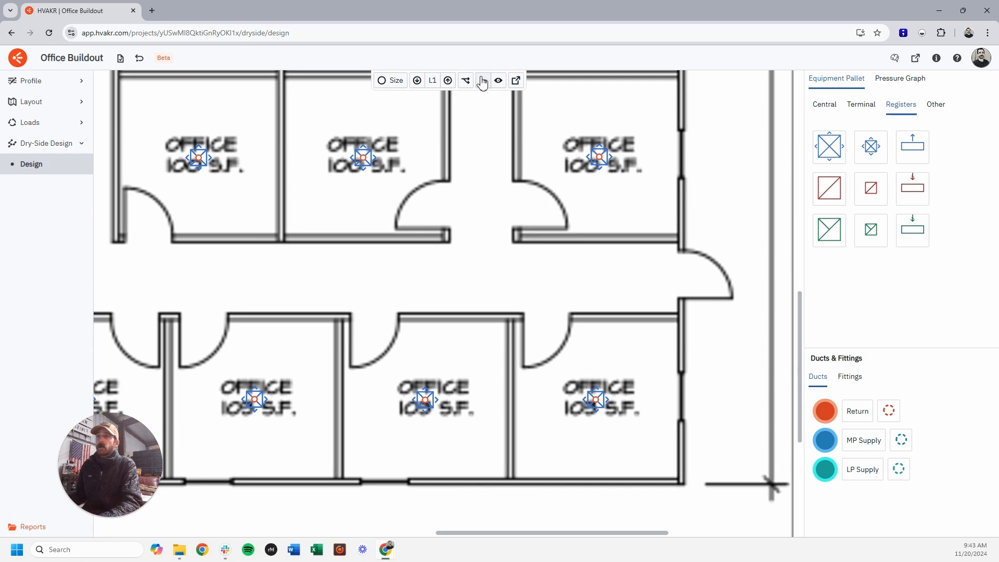
{"action": "left_click", "coordinate": [498, 80]}
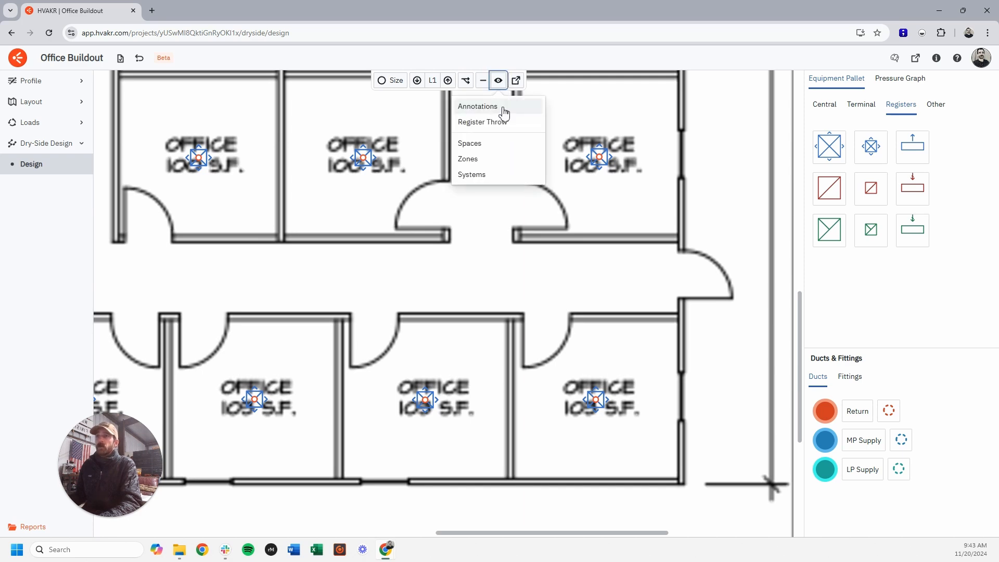
{"action": "left_click", "coordinate": [477, 106]}
{"action": "scroll", "coordinate": [583, 303], "scroll_direction": "down", "scroll_amount": 5}
{"action": "left_click_drag", "start_coordinate": [544, 295], "coordinate": [543, 392]}
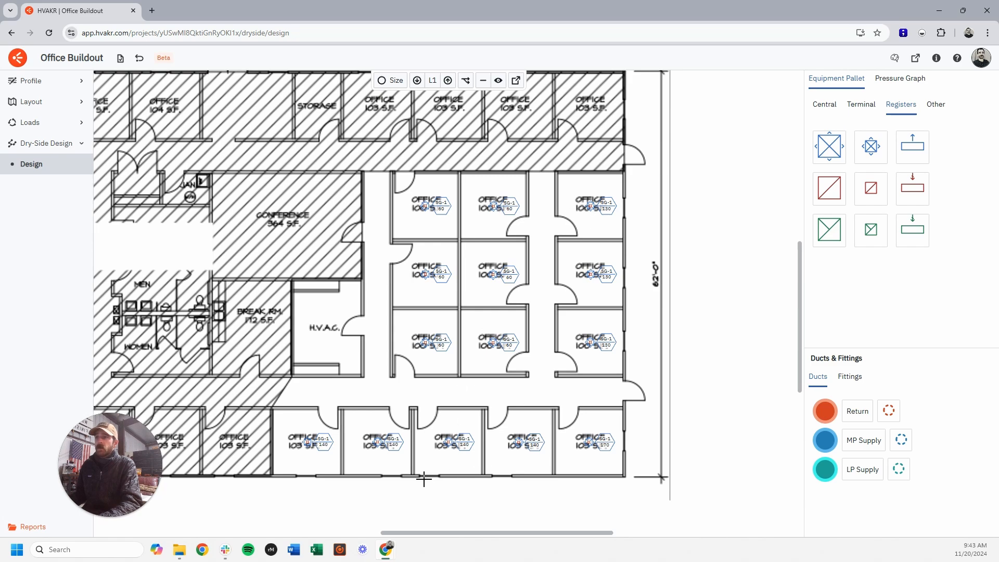
{"action": "scroll", "coordinate": [424, 479], "scroll_direction": "up", "scroll_amount": 5}
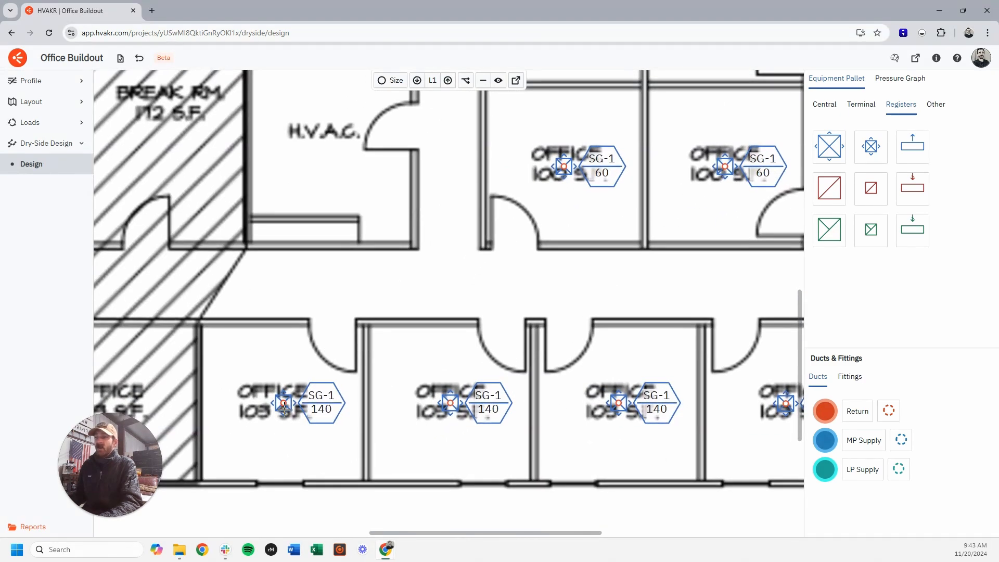
{"action": "scroll", "coordinate": [319, 400], "scroll_direction": "down", "scroll_amount": 5}
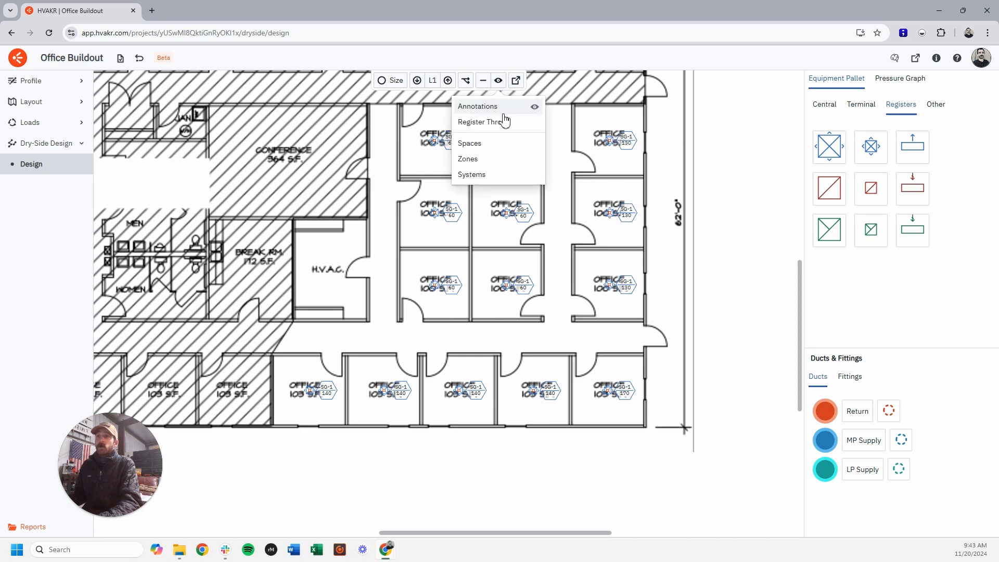
Step: Show the coloured zones over the office floor plan
{"action": "scroll", "coordinate": [592, 117], "scroll_direction": "up", "scroll_amount": 5}
{"action": "middle_click_drag", "start_coordinate": [572, 434], "coordinate": [734, 247]}
{"action": "scroll", "coordinate": [654, 293], "scroll_direction": "down", "scroll_amount": 1}
{"action": "scroll", "coordinate": [653, 294], "scroll_direction": "down", "scroll_amount": 5}
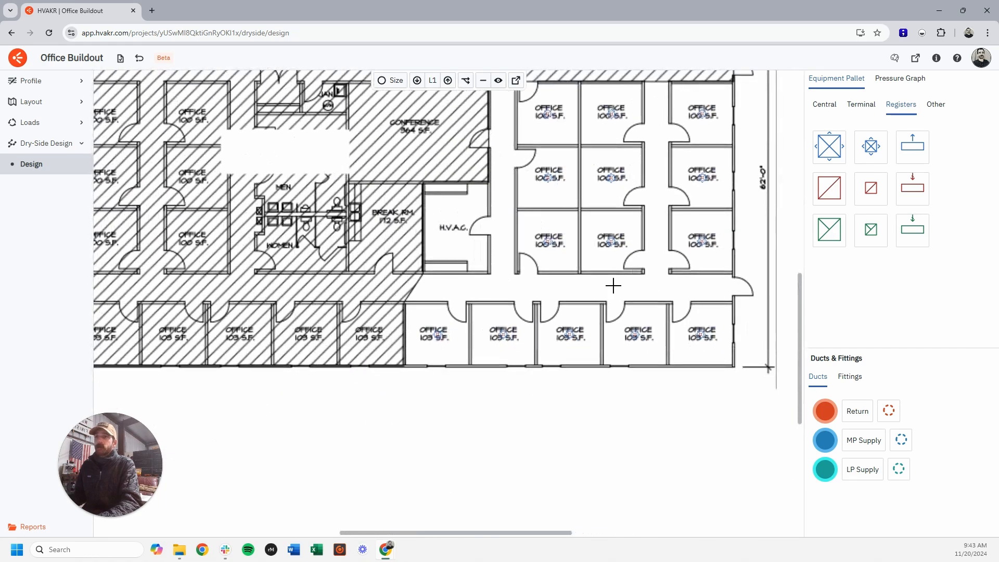
{"action": "scroll", "coordinate": [587, 323], "scroll_direction": "up", "scroll_amount": 3}
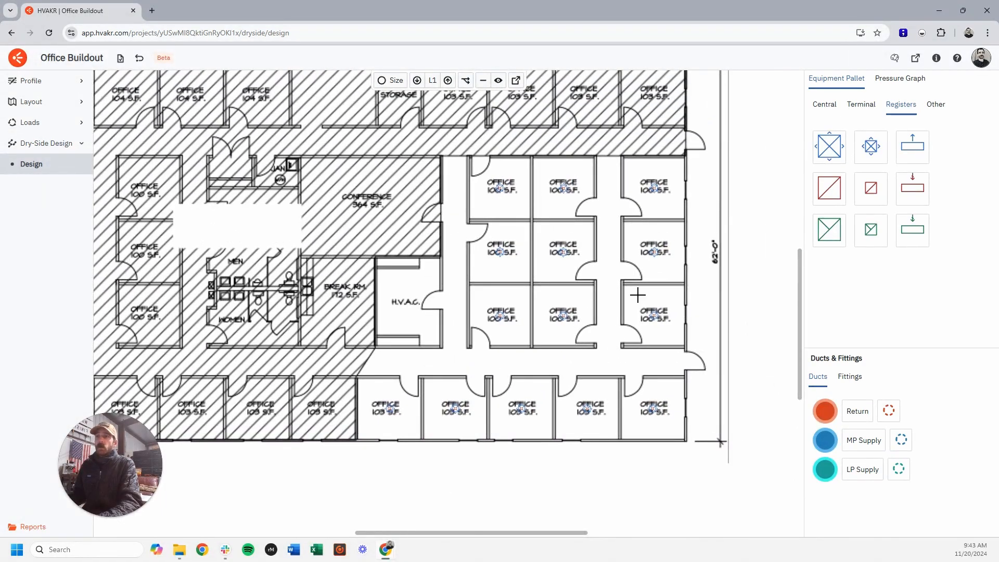
{"action": "left_click", "coordinate": [498, 80]}
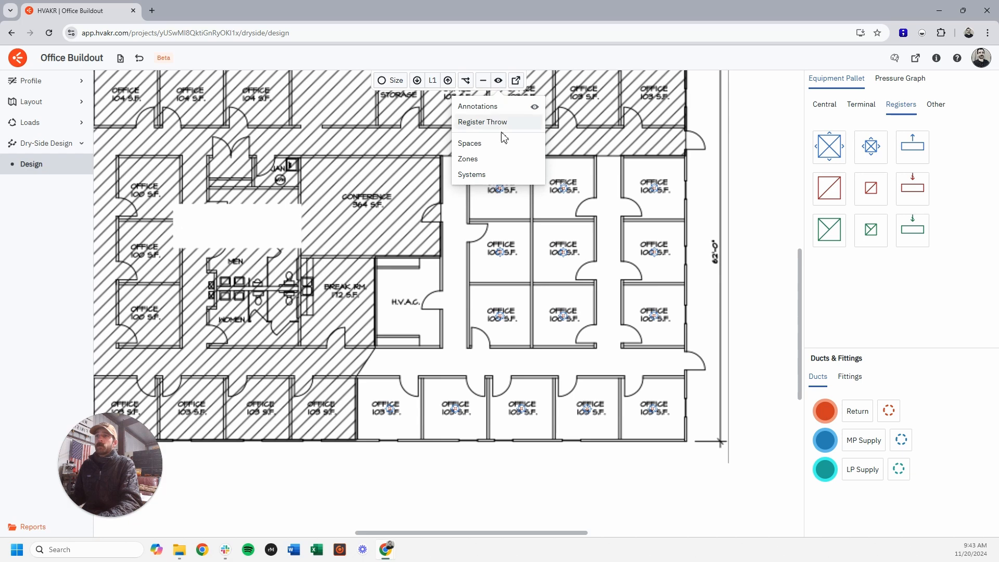
{"action": "left_click", "coordinate": [498, 158]}
Step: Place VAV-1, rotated vertically, in the corridor beside the lower orange-zone office, and VAV-2 in the corridor above the pink zone
{"action": "left_click", "coordinate": [861, 104]}
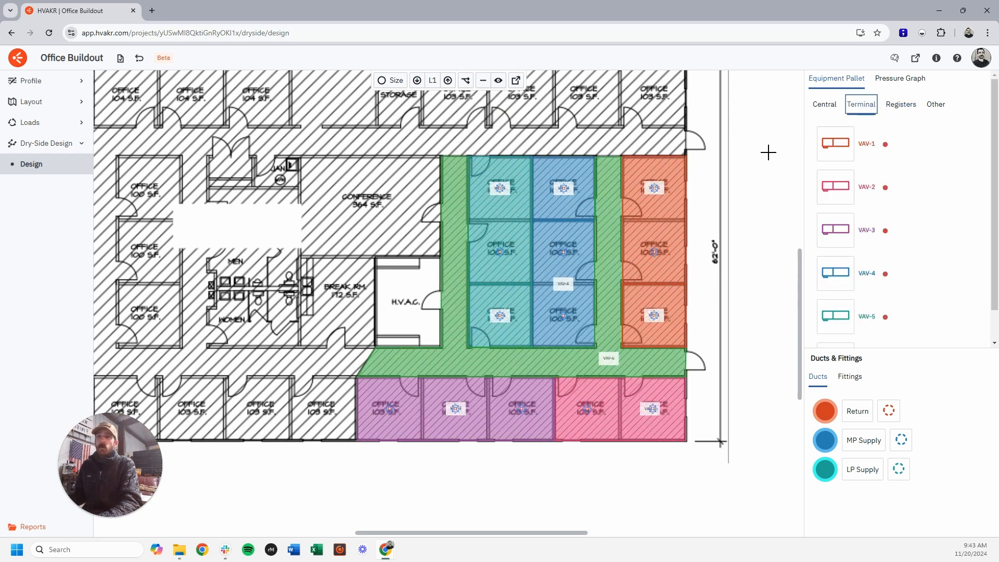
{"action": "left_click", "coordinate": [837, 152]}
{"action": "scroll", "coordinate": [613, 354], "scroll_direction": "up", "scroll_amount": 3}
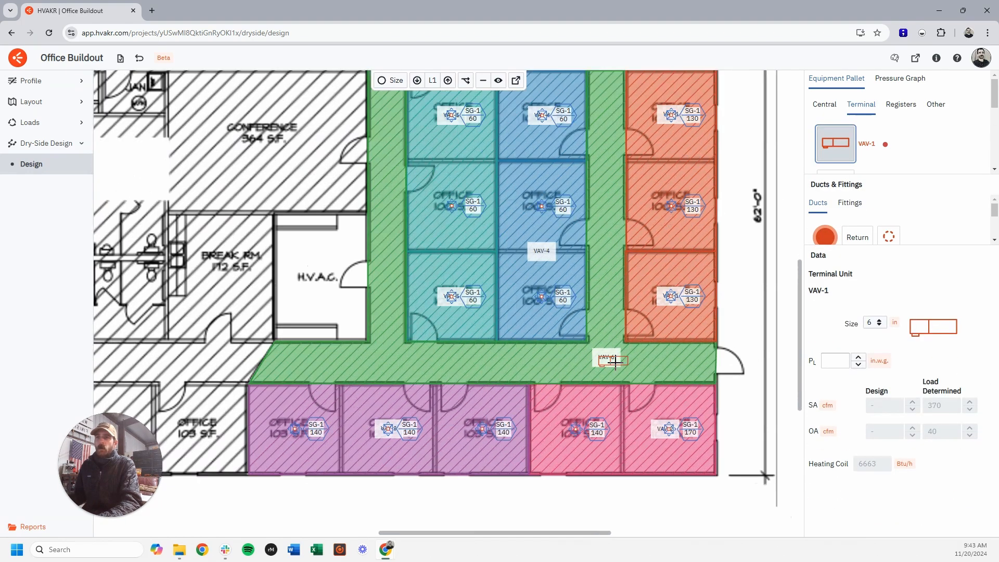
{"action": "left_click", "coordinate": [616, 319]}
{"action": "right_click", "coordinate": [615, 321]}
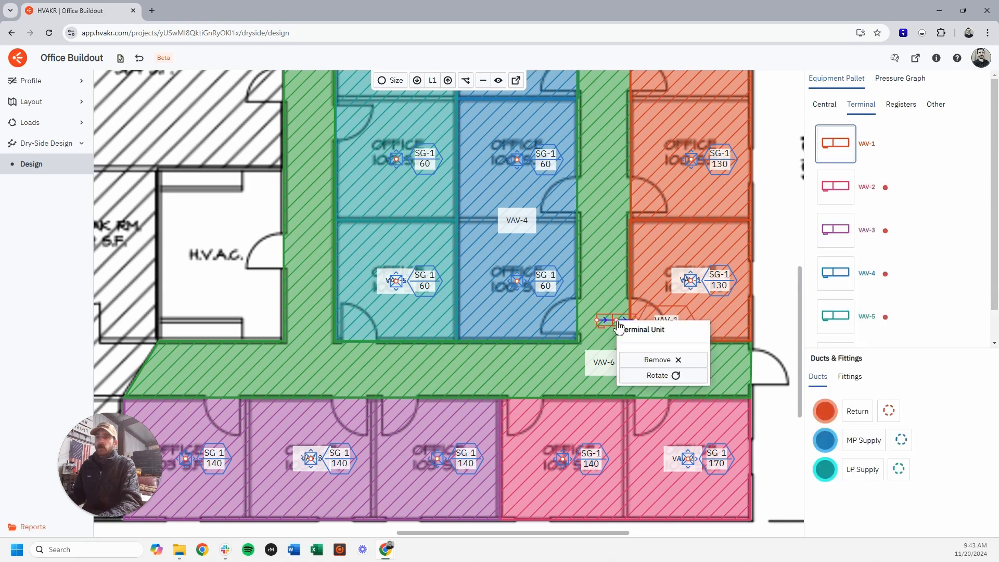
{"action": "left_click", "coordinate": [650, 376]}
{"action": "left_click_drag", "start_coordinate": [617, 300], "coordinate": [529, 320]}
{"action": "scroll", "coordinate": [644, 311], "scroll_direction": "down", "scroll_amount": 5}
{"action": "scroll", "coordinate": [645, 312], "scroll_direction": "up", "scroll_amount": 2}
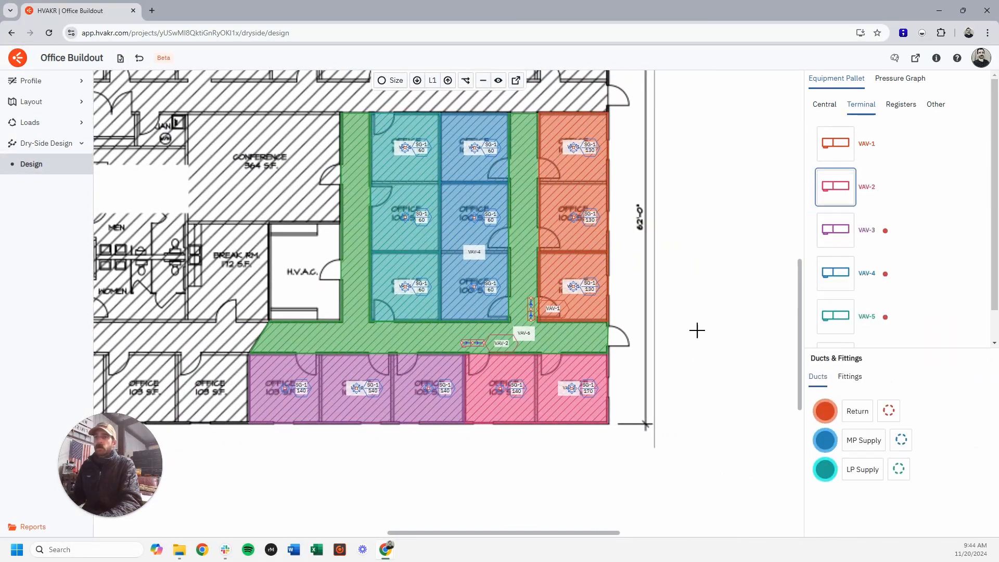
Step: Place terminal unit VAV-3 in the corridor above the purple zone's leftmost office and rotate it so its airflow points left
{"action": "left_click", "coordinate": [836, 230]}
{"action": "left_click", "coordinate": [281, 345]}
{"action": "right_click", "coordinate": [281, 345]}
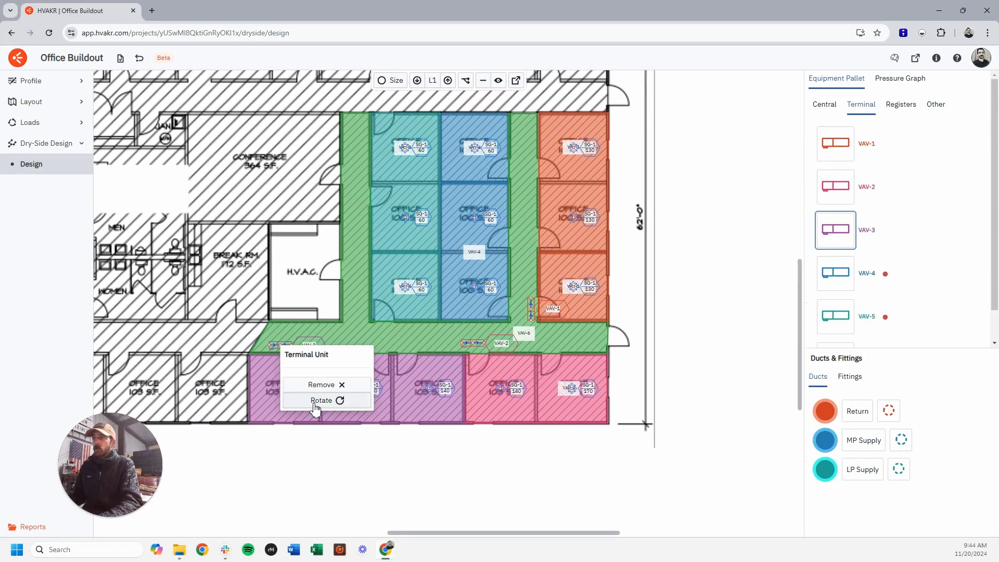
{"action": "left_click", "coordinate": [315, 404]}
{"action": "left_click_drag", "start_coordinate": [281, 330], "coordinate": [281, 365]}
{"action": "middle_click_drag", "start_coordinate": [521, 312], "coordinate": [511, 356]}
Step: Place terminal units VAV-4 and VAV-5 in the corridor just below the blue and teal zones
{"action": "left_click", "coordinate": [840, 278]}
{"action": "left_click", "coordinate": [438, 376]}
{"action": "scroll", "coordinate": [836, 292], "scroll_direction": "down", "scroll_amount": 1}
{"action": "left_click", "coordinate": [836, 282]}
{"action": "left_click", "coordinate": [369, 376]}
{"action": "scroll", "coordinate": [485, 398], "scroll_direction": "up", "scroll_amount": 4}
{"action": "left_click_drag", "start_coordinate": [447, 374], "coordinate": [518, 375]}
{"action": "scroll", "coordinate": [435, 339], "scroll_direction": "down", "scroll_amount": 4}
{"action": "middle_click_drag", "start_coordinate": [355, 322], "coordinate": [429, 338]}
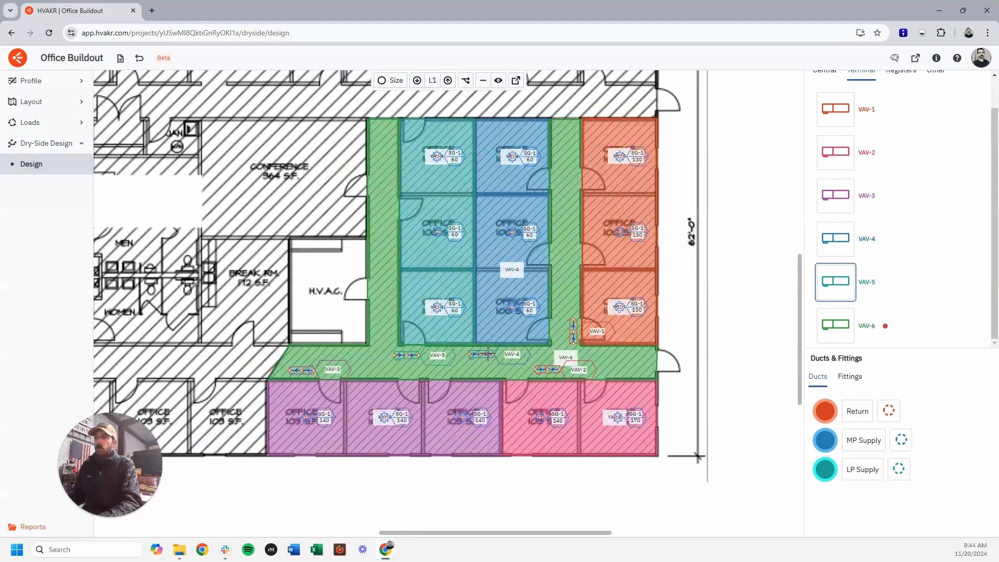
Step: Hide the coloured zones on the floor plan
{"action": "left_click", "coordinate": [498, 80]}
{"action": "left_click", "coordinate": [493, 159]}
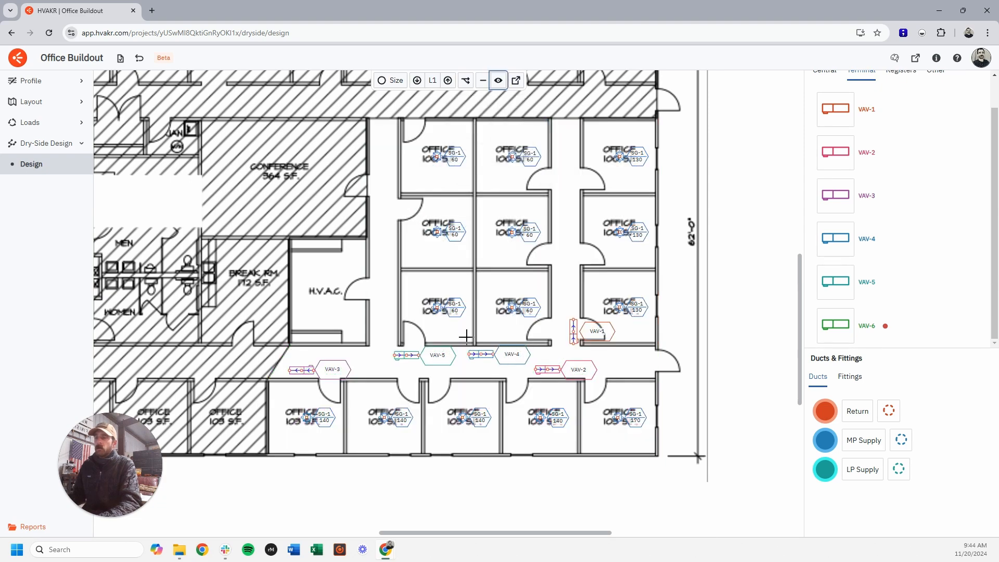
{"action": "middle_click_drag", "start_coordinate": [460, 328], "coordinate": [480, 313]}
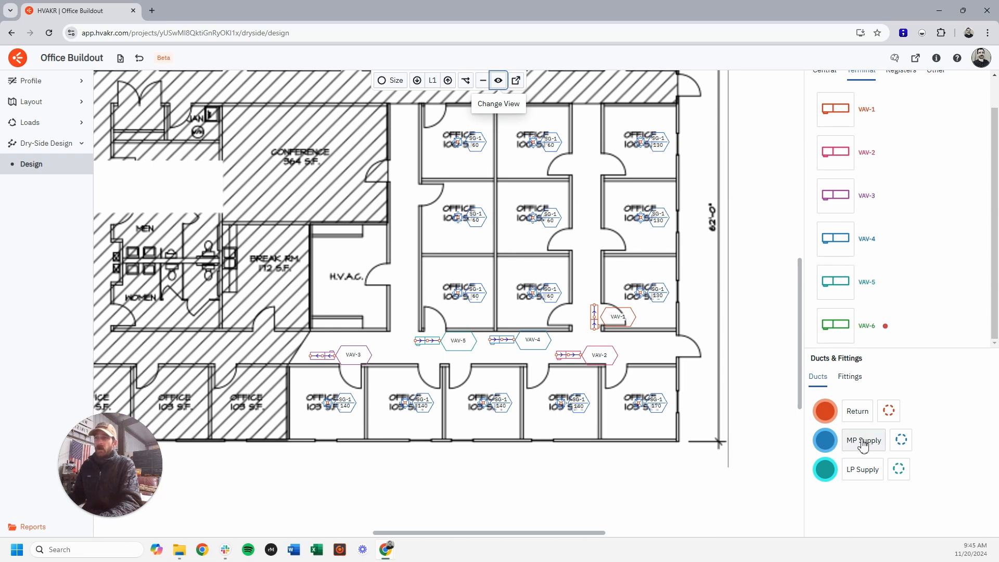
Step: Place an MP Supply riser in the upper-right corner of the H.V.A.C. room
{"action": "left_click", "coordinate": [903, 442]}
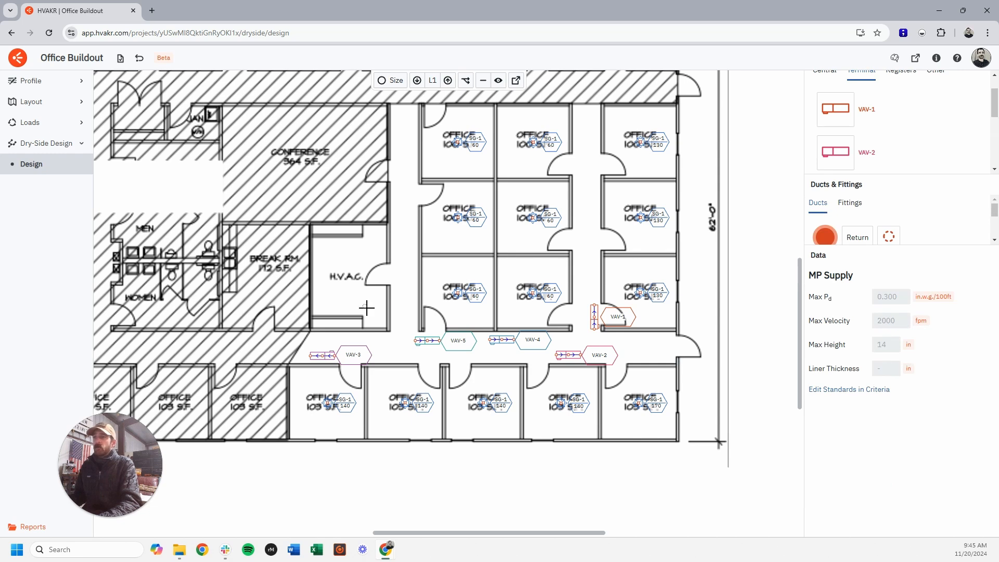
{"action": "left_click", "coordinate": [375, 237]}
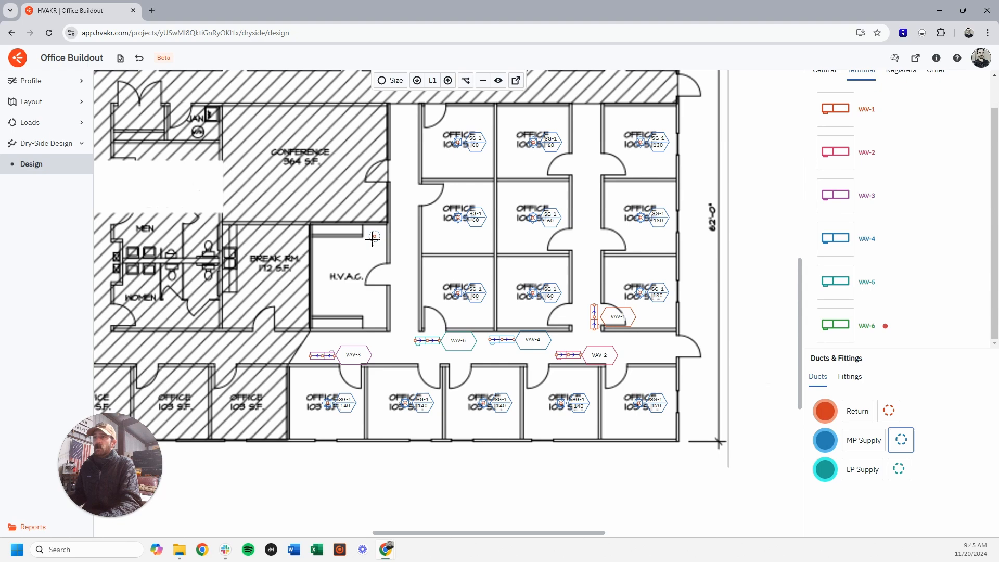
{"action": "scroll", "coordinate": [369, 286], "scroll_direction": "up", "scroll_amount": 3}
{"action": "left_click", "coordinate": [378, 243]}
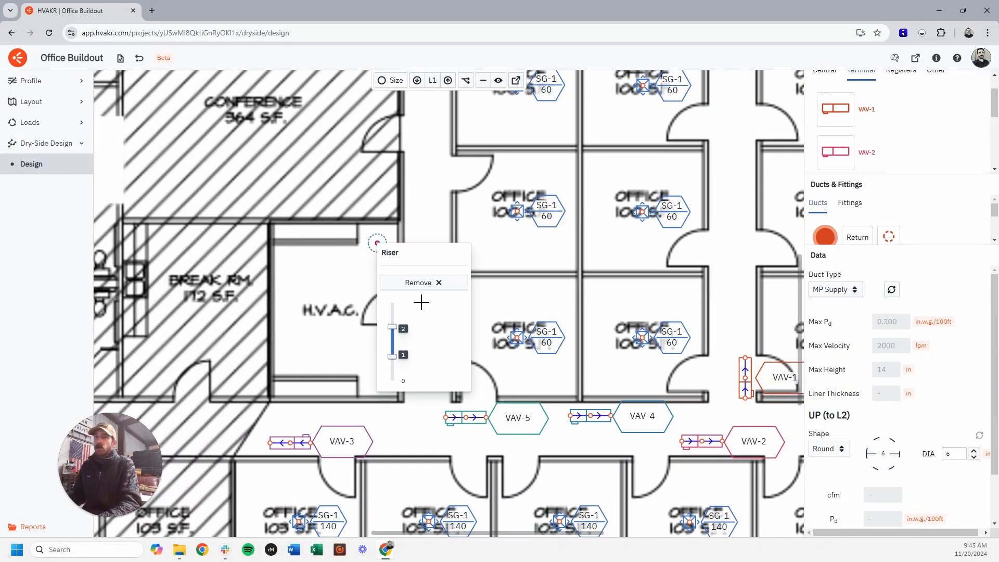
{"action": "left_click", "coordinate": [369, 272]}
{"action": "scroll", "coordinate": [420, 315], "scroll_direction": "down", "scroll_amount": 3}
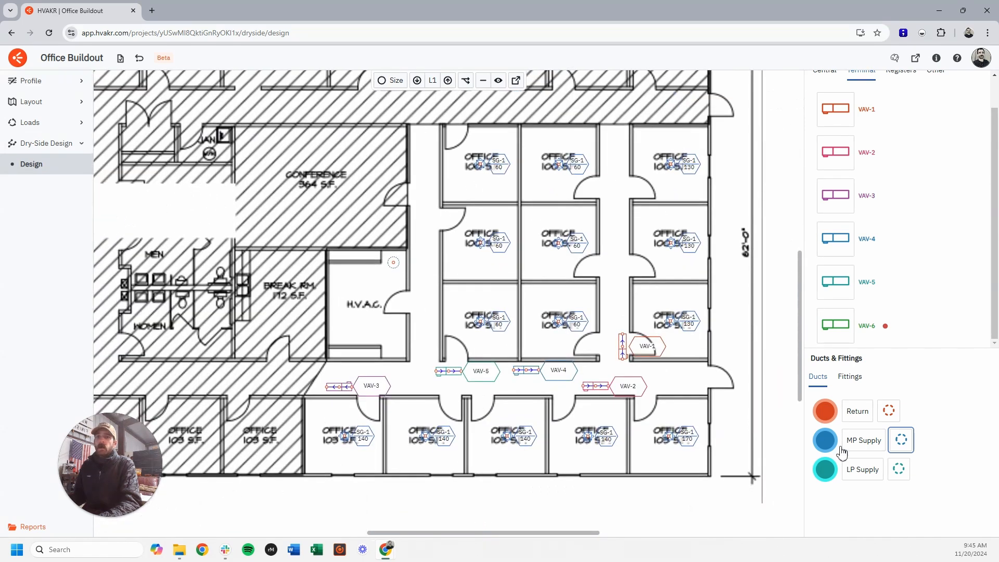
Step: Draw the MP Supply main from the riser down the hallway and along the lower corridor to VAV-1's inlet, with the corridor run straightened
{"action": "left_click", "coordinate": [841, 449]}
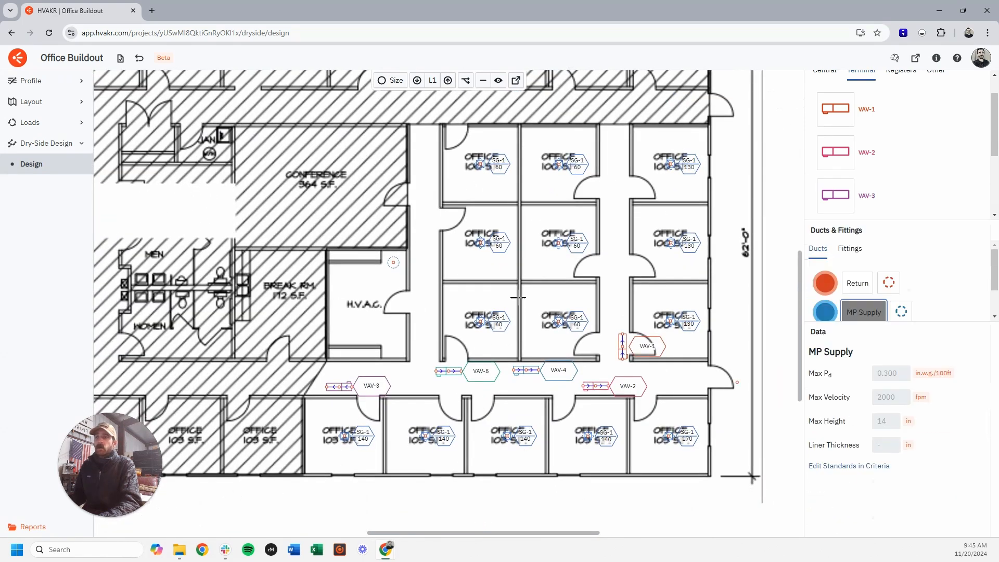
{"action": "left_click", "coordinate": [424, 264]}
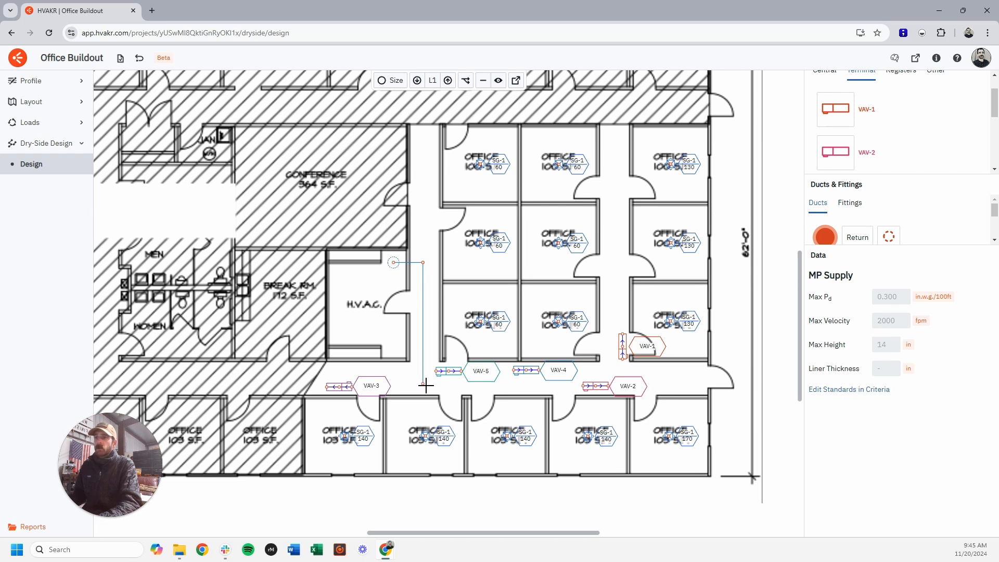
{"action": "left_click", "coordinate": [424, 385]}
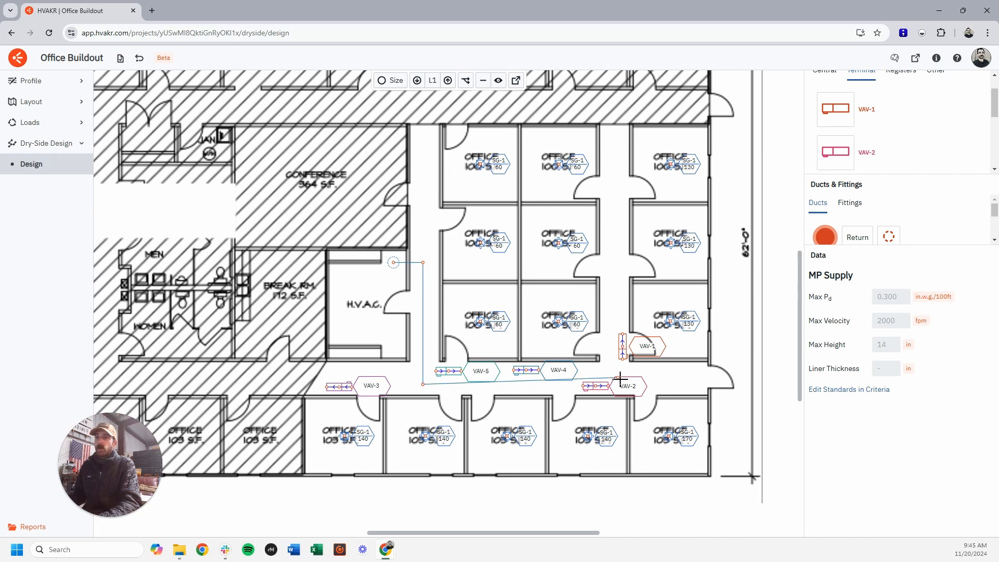
{"action": "scroll", "coordinate": [618, 380], "scroll_direction": "up", "scroll_amount": 5}
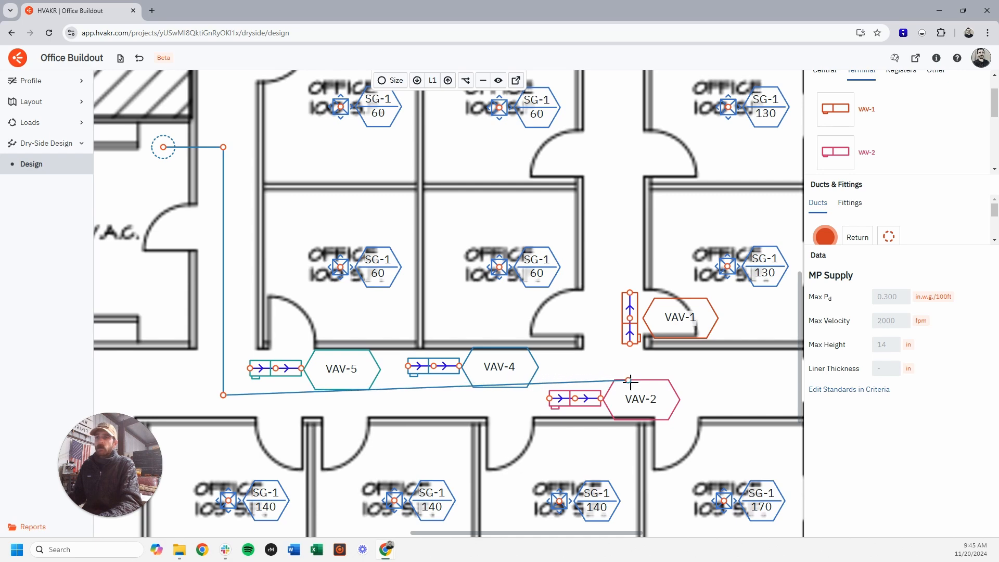
{"action": "left_click", "coordinate": [631, 382]}
{"action": "left_click", "coordinate": [631, 345]}
{"action": "left_click_drag", "start_coordinate": [224, 395], "coordinate": [224, 380]}
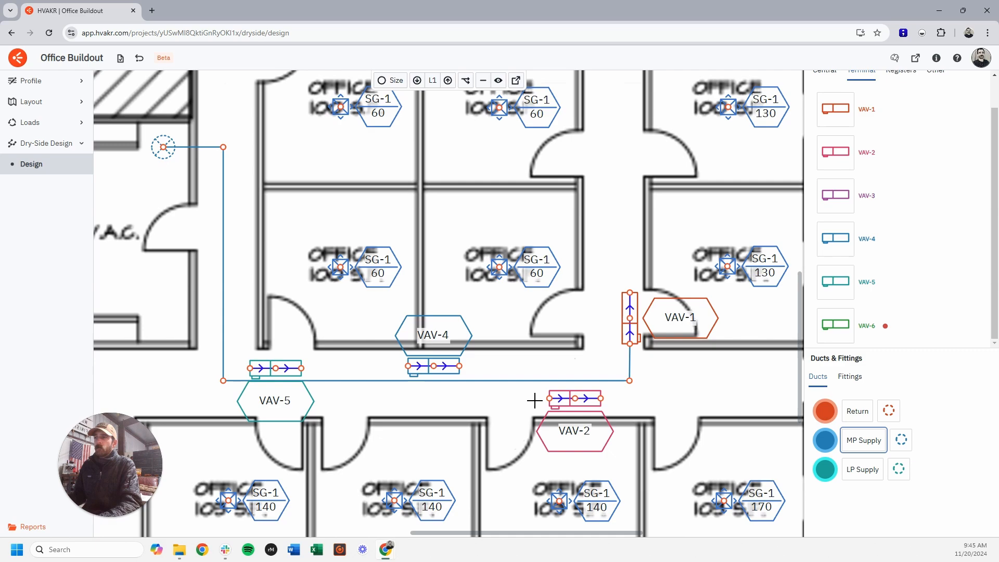
Step: Shift VAV-5 and VAV-4 to the right along the corridor, keeping them just above the main duct
{"action": "scroll", "coordinate": [534, 401], "scroll_direction": "down", "scroll_amount": 5}
{"action": "scroll", "coordinate": [436, 385], "scroll_direction": "up", "scroll_amount": 6}
{"action": "left_click_drag", "start_coordinate": [436, 385], "coordinate": [500, 382]}
{"action": "left_click_drag", "start_coordinate": [575, 382], "coordinate": [617, 382]}
{"action": "scroll", "coordinate": [536, 406], "scroll_direction": "down", "scroll_amount": 3}
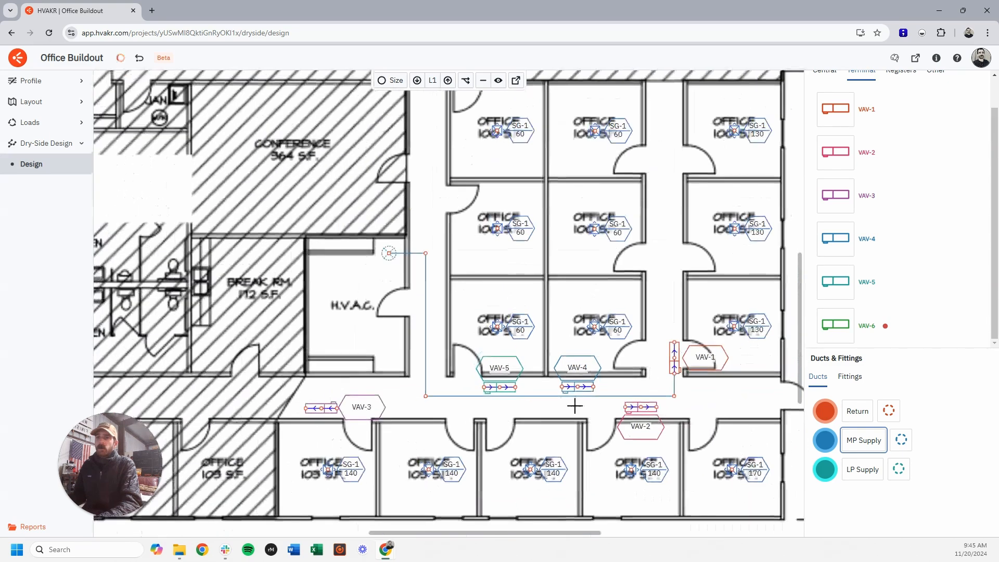
Step: Connect VAV-3's inlet to the vertical part of the main with an MP Supply duct that ends in an angled run
{"action": "middle_click_drag", "start_coordinate": [614, 412], "coordinate": [479, 386]}
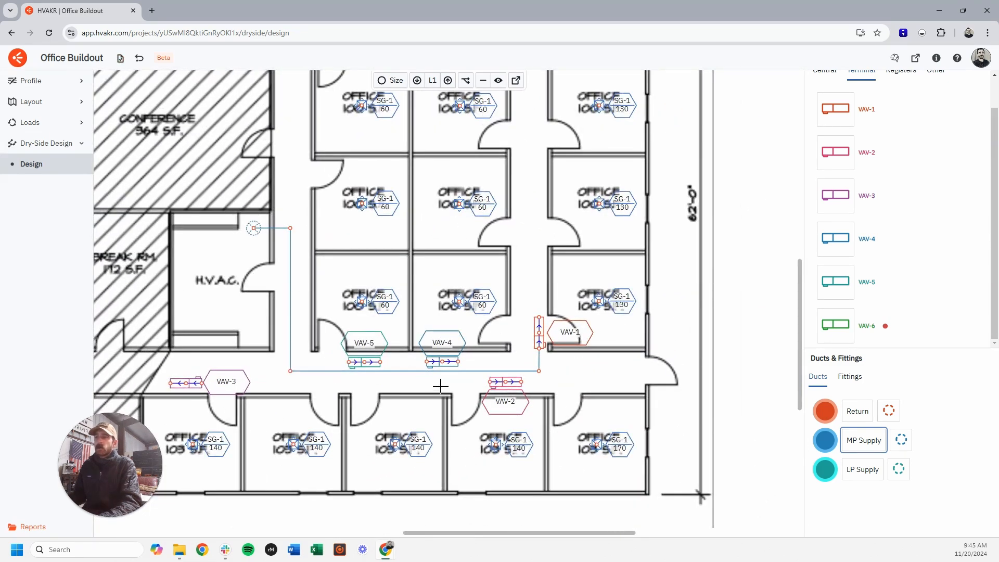
{"action": "middle_click_drag", "start_coordinate": [389, 372], "coordinate": [464, 373]}
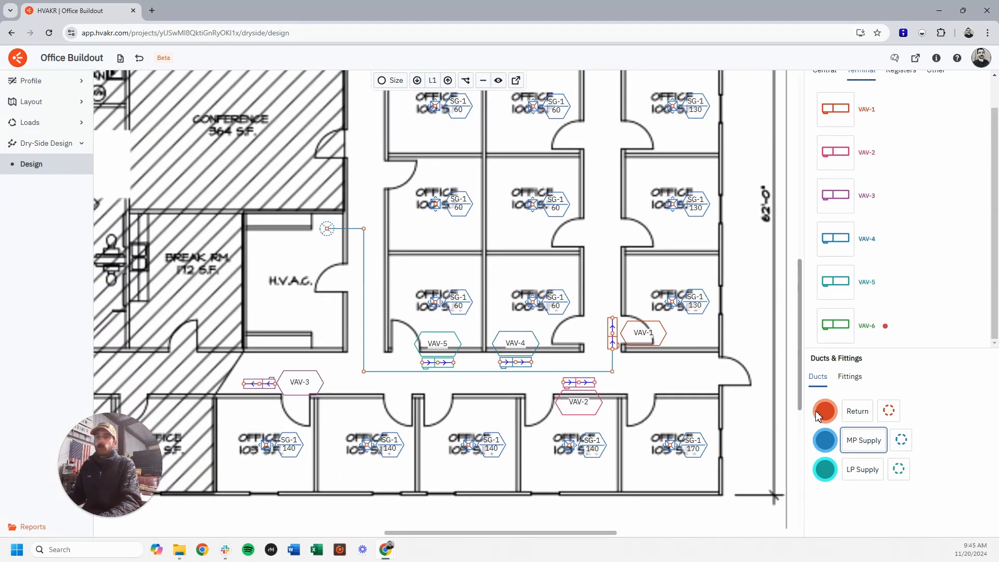
{"action": "left_click", "coordinate": [854, 441]}
{"action": "scroll", "coordinate": [289, 389], "scroll_direction": "up", "scroll_amount": 3}
{"action": "left_click", "coordinate": [262, 384]}
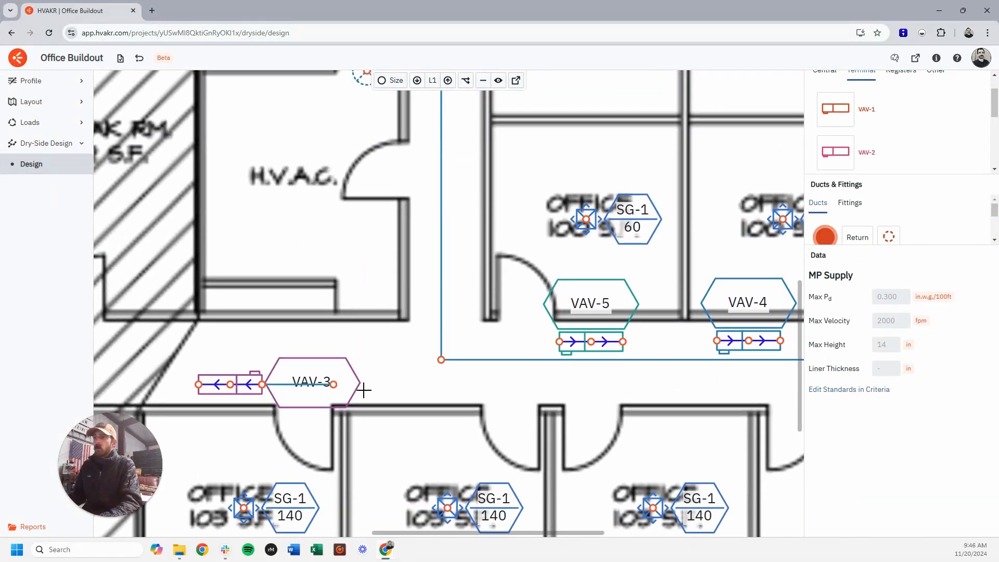
{"action": "left_click", "coordinate": [378, 385]}
{"action": "left_click", "coordinate": [442, 320]}
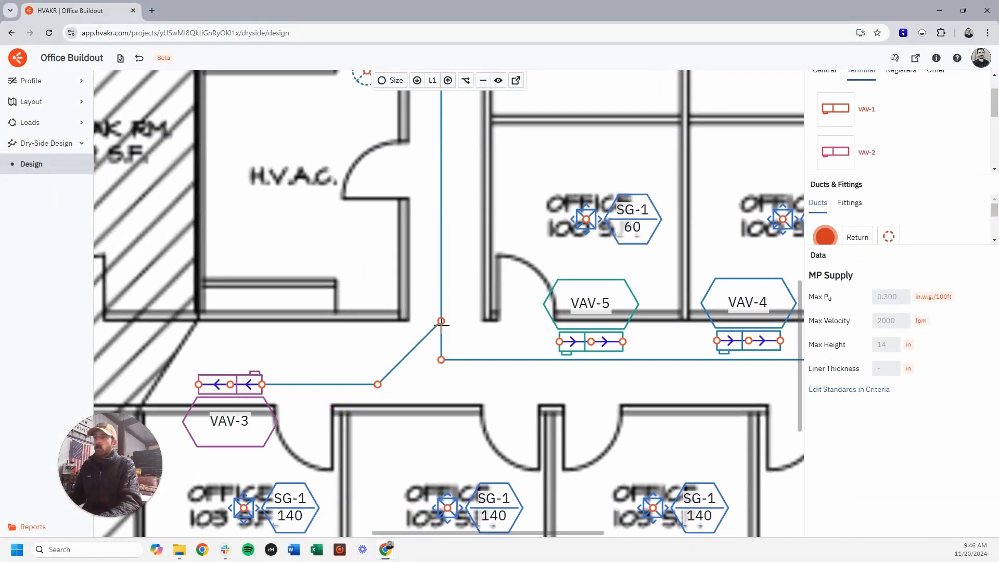
{"action": "key", "text": "Escape"}
{"action": "scroll", "coordinate": [372, 363], "scroll_direction": "down", "scroll_amount": 5}
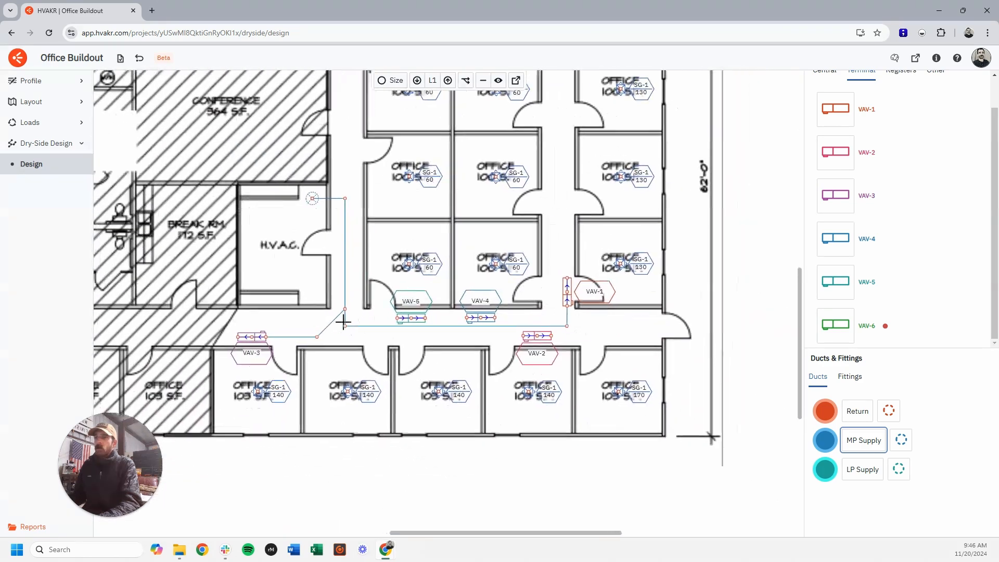
Step: Draw angled MP Supply branches connecting the inlets of VAV-5, VAV-4 and VAV-2 to the corridor main
{"action": "scroll", "coordinate": [339, 340], "scroll_direction": "up", "scroll_amount": 5}
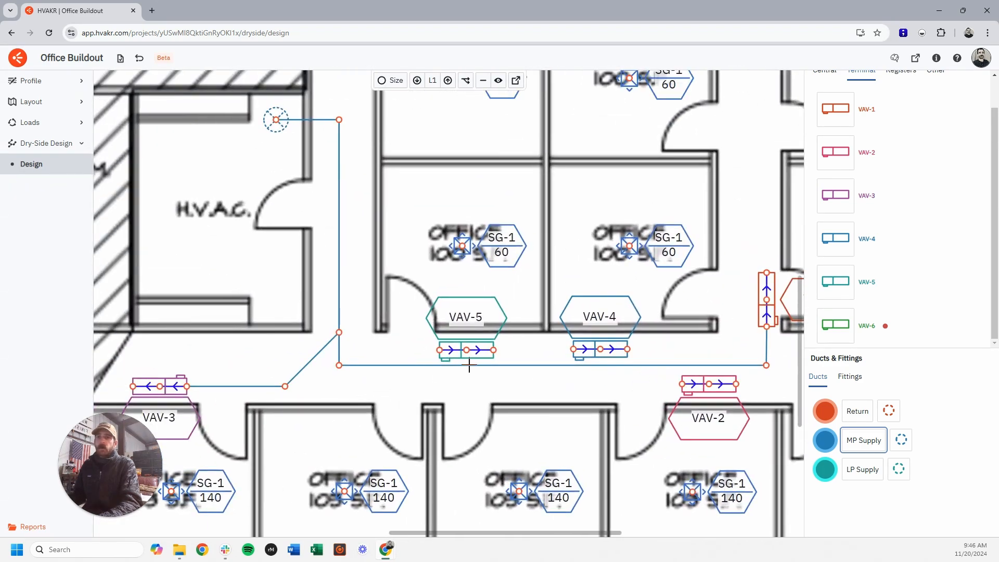
{"action": "left_click", "coordinate": [864, 441]}
{"action": "left_click", "coordinate": [445, 353]}
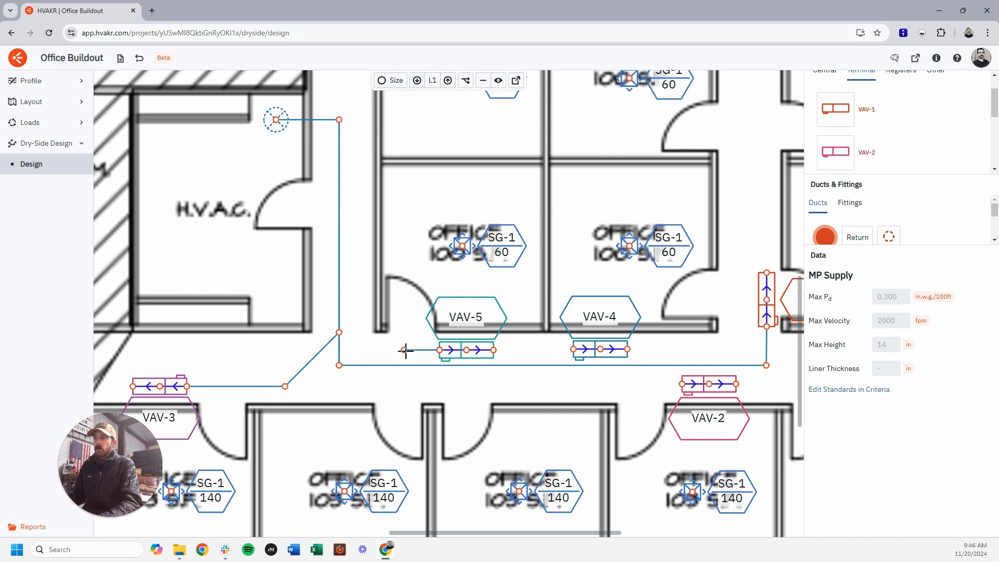
{"action": "left_click", "coordinate": [404, 350]}
{"action": "left_click", "coordinate": [410, 367]}
{"action": "left_click", "coordinate": [527, 366]}
{"action": "scroll", "coordinate": [551, 372], "scroll_direction": "right", "scroll_amount": 3}
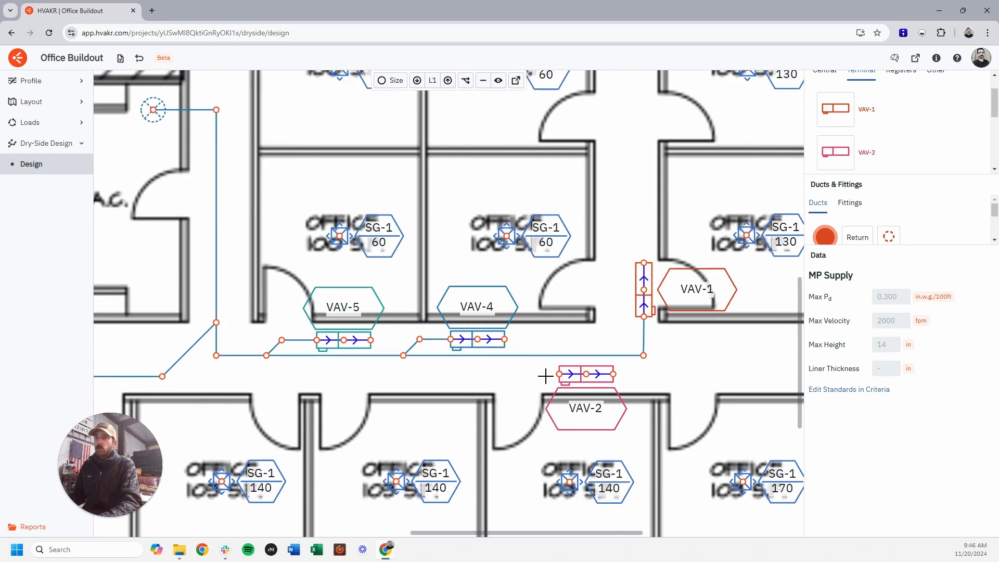
{"action": "key", "text": "Escape"}
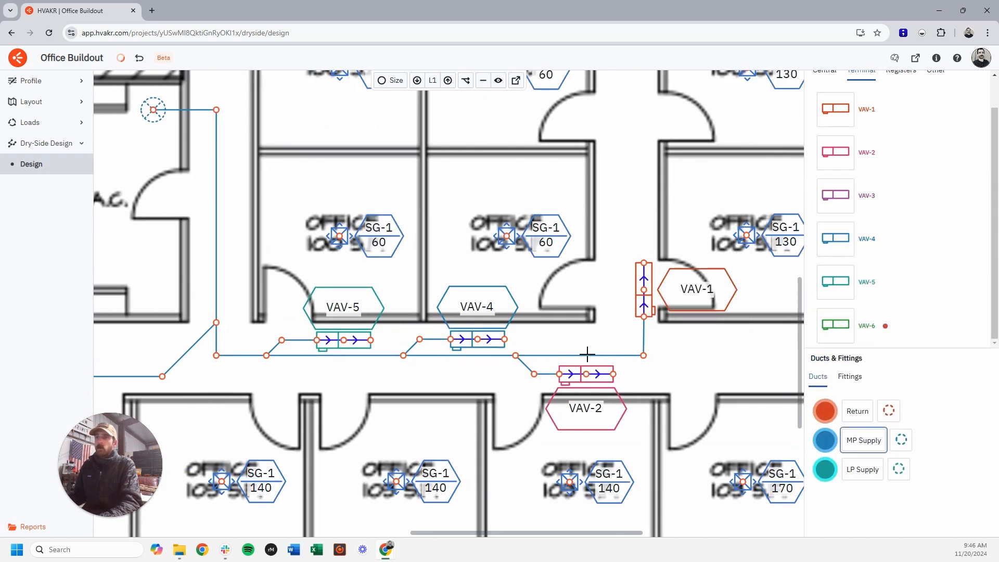
Step: Move the outlet points of VAV-3, VAV-5, VAV-4, VAV-2 and VAV-1 to the side of each box facing the offices it serves
{"action": "scroll", "coordinate": [585, 351], "scroll_direction": "down", "scroll_amount": 4}
{"action": "middle_click_drag", "start_coordinate": [414, 358], "coordinate": [515, 317]}
{"action": "scroll", "coordinate": [359, 350], "scroll_direction": "up", "scroll_amount": 5}
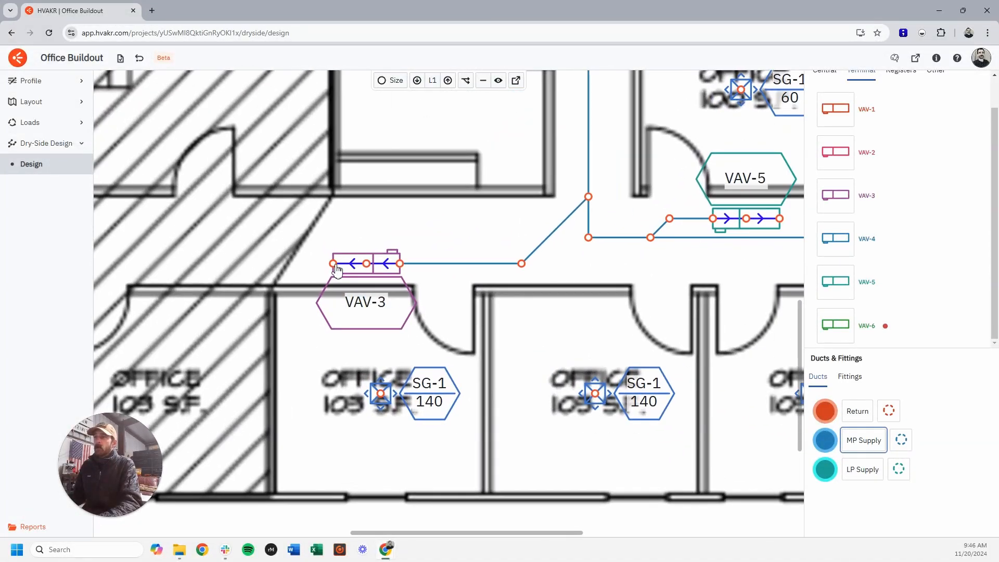
{"action": "mouse_move", "coordinate": [337, 266]}
{"action": "left_mouse_down"}
{"action": "mouse_move", "coordinate": [336, 283]}
{"action": "mouse_move", "coordinate": [344, 276]}
{"action": "left_mouse_up"}
{"action": "middle_click_drag", "start_coordinate": [778, 223], "coordinate": [614, 232]}
{"action": "left_click_drag", "start_coordinate": [616, 229], "coordinate": [600, 219]}
{"action": "middle_click_drag", "start_coordinate": [597, 253], "coordinate": [364, 308]}
{"action": "left_click_drag", "start_coordinate": [549, 283], "coordinate": [535, 272]}
{"action": "left_click_drag", "start_coordinate": [684, 326], "coordinate": [668, 336]}
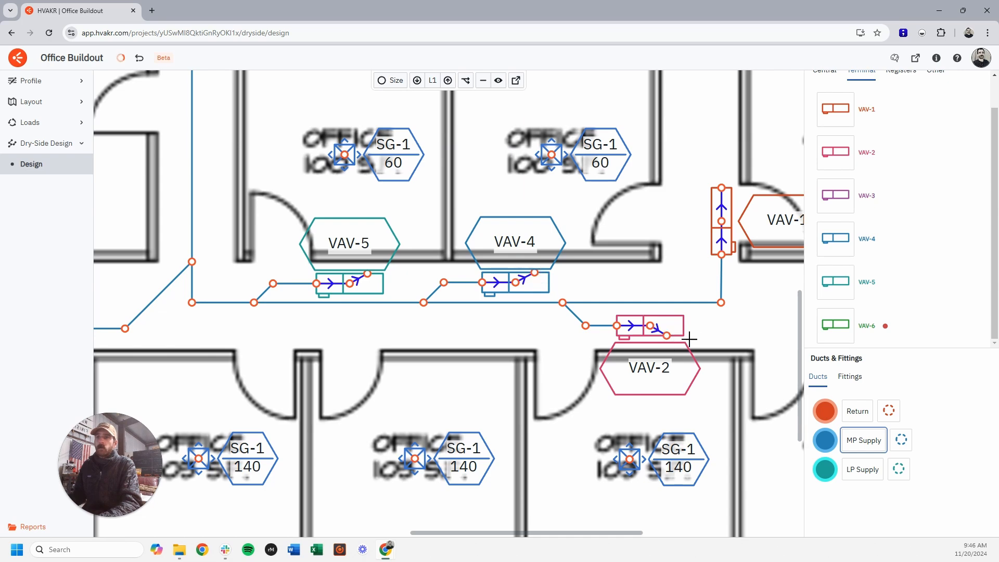
{"action": "middle_click_drag", "start_coordinate": [668, 336], "coordinate": [514, 428]}
{"action": "left_click_drag", "start_coordinate": [568, 280], "coordinate": [579, 297]}
{"action": "scroll", "coordinate": [589, 296], "scroll_direction": "down", "scroll_amount": 5}
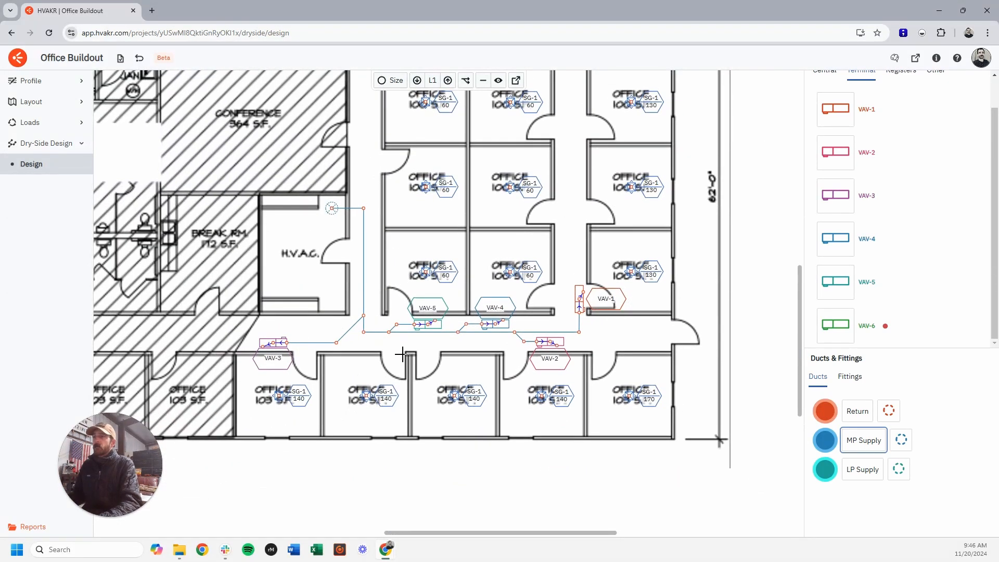
Step: Show the coloured zones to check which offices each terminal unit serves, and hide them again
{"action": "middle_click_drag", "start_coordinate": [425, 362], "coordinate": [451, 323]}
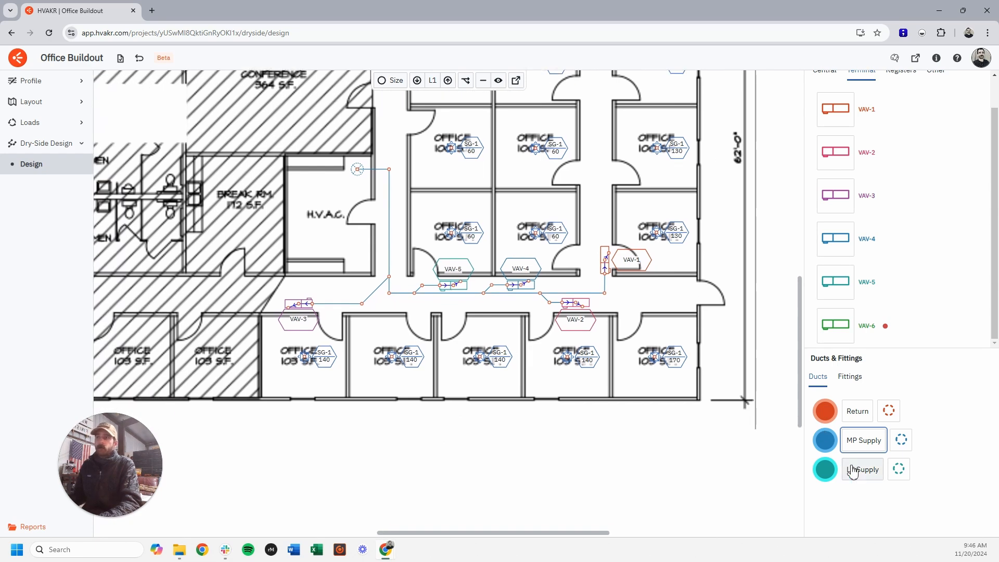
{"action": "left_click", "coordinate": [498, 81]}
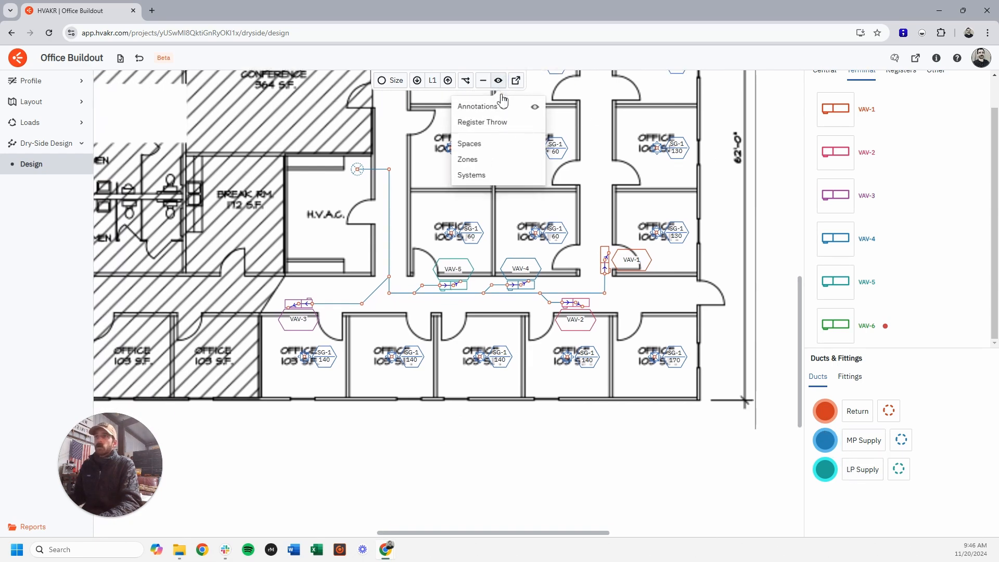
{"action": "left_click", "coordinate": [487, 162]}
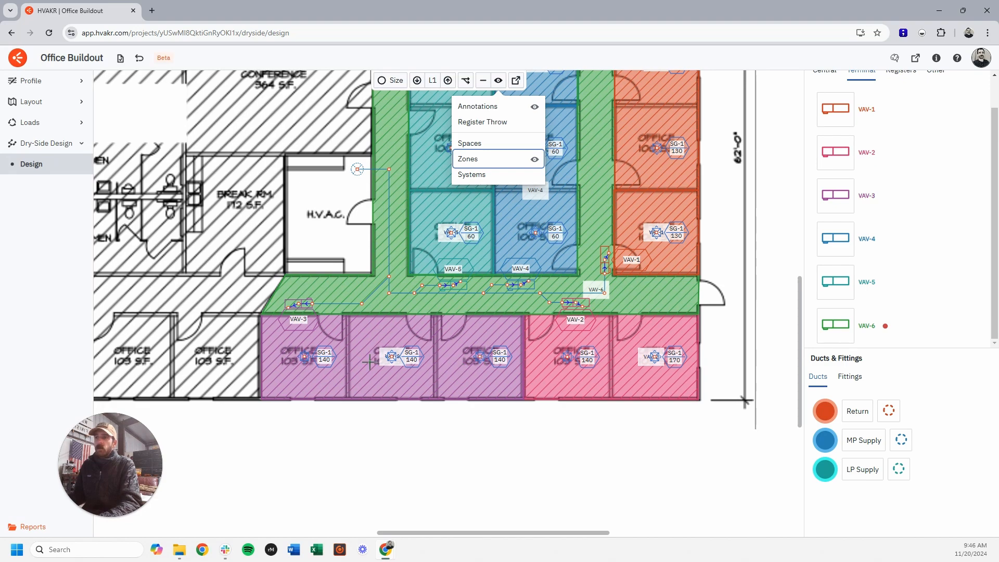
{"action": "scroll", "coordinate": [648, 337], "scroll_direction": "up", "scroll_amount": 2}
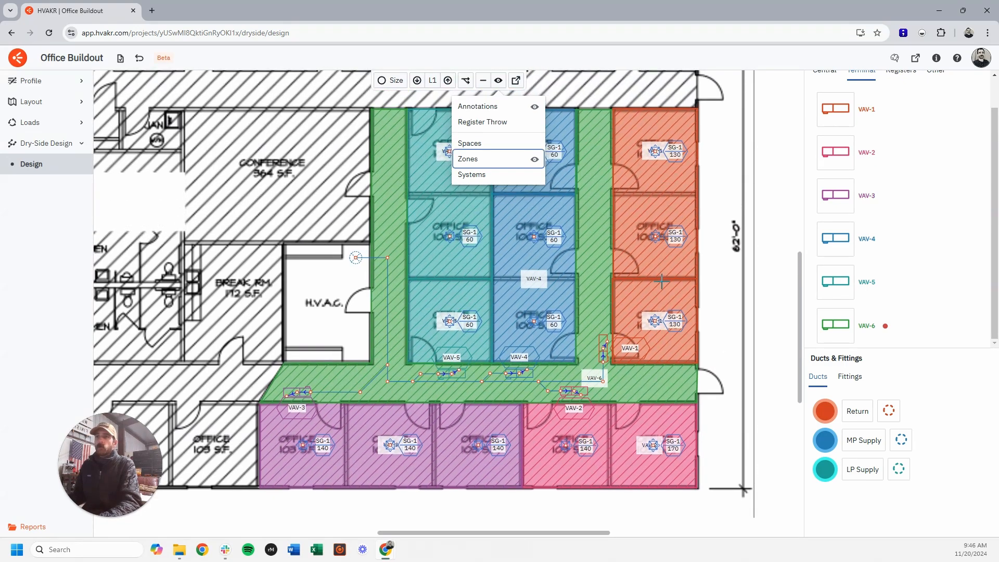
{"action": "left_click", "coordinate": [492, 160]}
Step: Run LP Supply duct from VAV-3's outlet across the three offices below and connect it to their registers
{"action": "scroll", "coordinate": [352, 368], "scroll_direction": "up", "scroll_amount": 5, "text": "ctrl"}
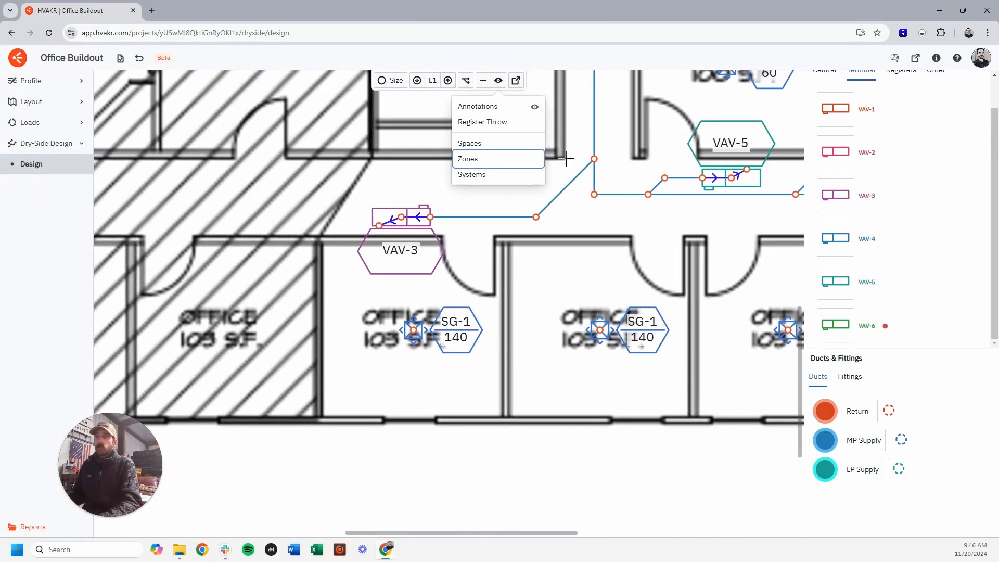
{"action": "left_click", "coordinate": [863, 469]}
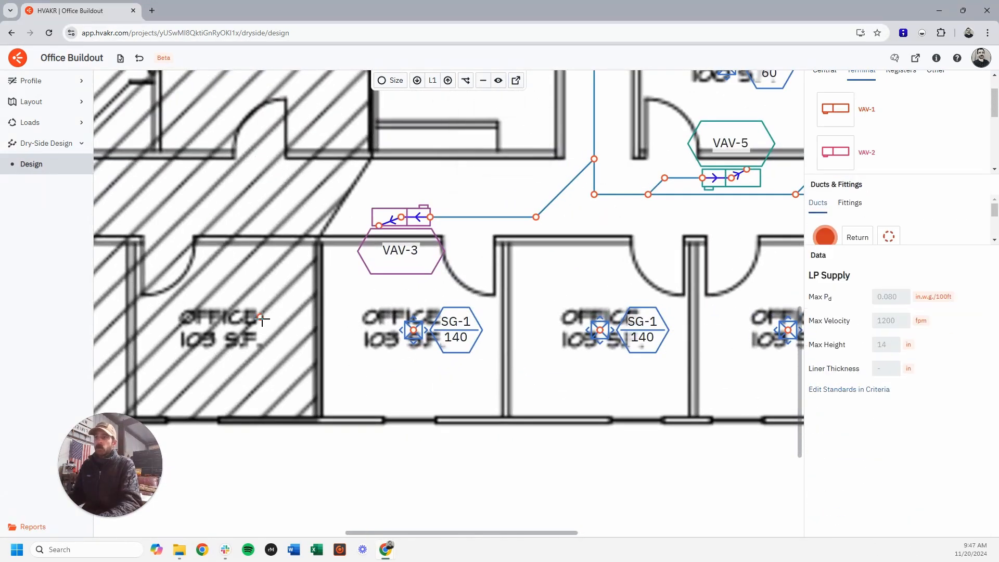
{"action": "scroll", "coordinate": [412, 287], "scroll_direction": "down", "scroll_amount": 4}
{"action": "middle_click_drag", "start_coordinate": [417, 285], "coordinate": [337, 299]}
{"action": "scroll", "coordinate": [338, 285], "scroll_direction": "up", "scroll_amount": 1}
{"action": "left_click", "coordinate": [318, 263]}
{"action": "left_click", "coordinate": [318, 316]}
{"action": "left_click", "coordinate": [565, 315]}
{"action": "left_click", "coordinate": [578, 329]}
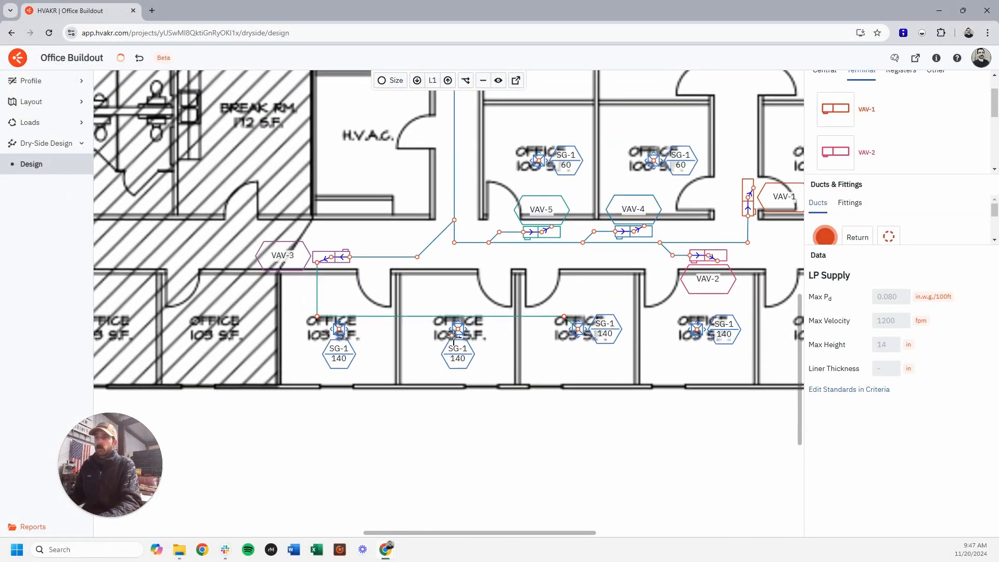
{"action": "scroll", "coordinate": [453, 334], "scroll_direction": "up", "scroll_amount": 4}
{"action": "scroll", "coordinate": [249, 306], "scroll_direction": "down", "scroll_amount": 3}
Step: Run LP Supply duct from VAV-2's outlet to the registers of the two lower offices nearest the right exterior wall
{"action": "middle_click_drag", "start_coordinate": [455, 285], "coordinate": [201, 344]}
{"action": "left_click", "coordinate": [459, 289]}
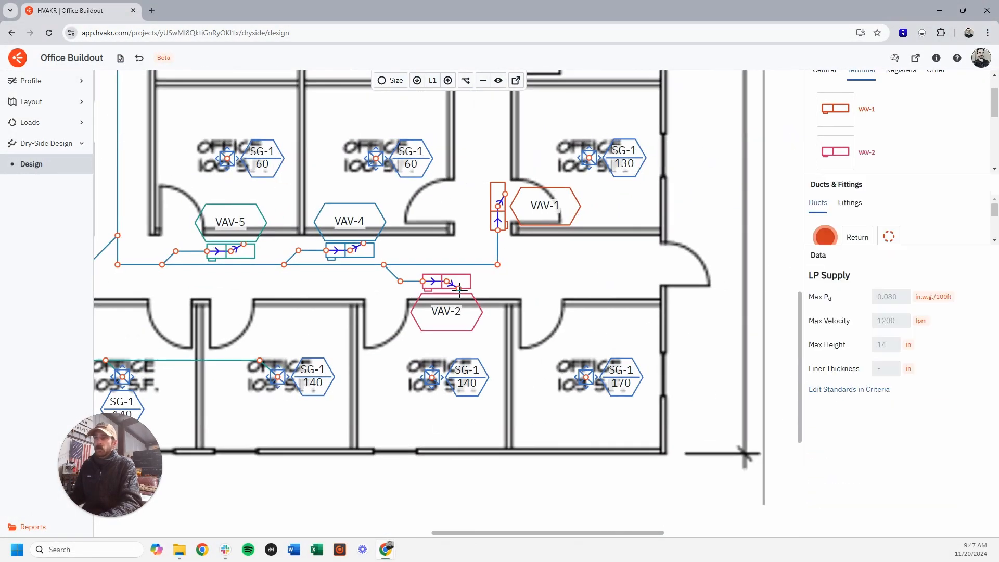
{"action": "left_click", "coordinate": [458, 377]}
{"action": "left_click", "coordinate": [586, 378]}
{"action": "left_click", "coordinate": [459, 379]}
{"action": "scroll", "coordinate": [459, 380], "scroll_direction": "up", "scroll_amount": 4}
{"action": "left_click", "coordinate": [413, 376]}
{"action": "scroll", "coordinate": [498, 315], "scroll_direction": "down", "scroll_amount": 6}
Step: Run LP Supply duct from VAV-1's outlet up through the right-hand column of offices to the topmost register
{"action": "middle_click_drag", "start_coordinate": [515, 200], "coordinate": [404, 369]}
{"action": "left_click", "coordinate": [408, 372]}
{"action": "left_click", "coordinate": [454, 373]}
{"action": "middle_click_drag", "start_coordinate": [459, 184], "coordinate": [445, 308]}
{"action": "scroll", "coordinate": [449, 306], "scroll_direction": "down", "scroll_amount": 2}
{"action": "scroll", "coordinate": [452, 305], "scroll_direction": "up", "scroll_amount": 2}
{"action": "left_click", "coordinate": [436, 260]}
{"action": "left_click", "coordinate": [455, 242]}
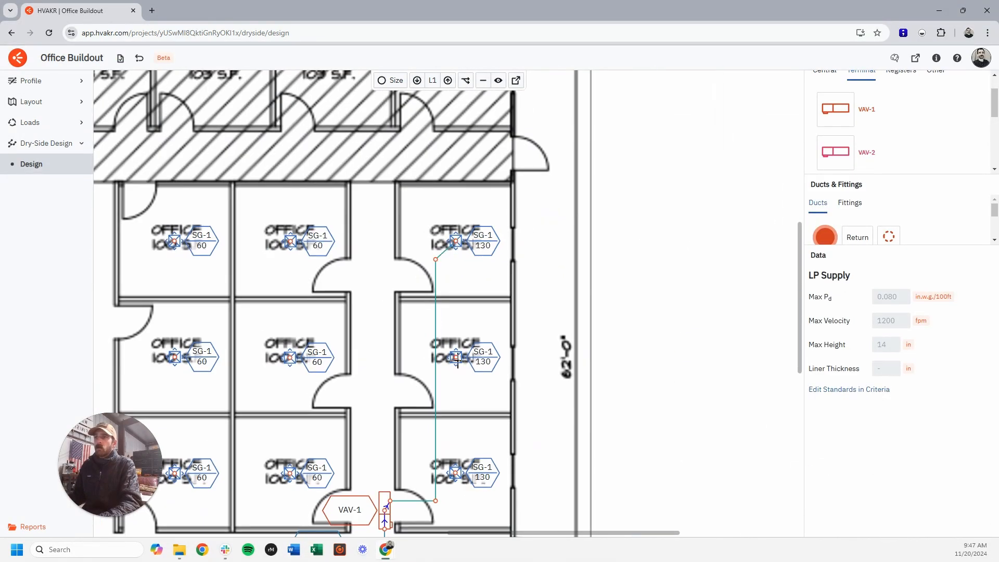
Step: Run LP Supply duct from VAV-4's outlet up the middle office column and connect its three registers
{"action": "middle_click_drag", "start_coordinate": [398, 456], "coordinate": [542, 327]}
{"action": "left_click", "coordinate": [424, 412]}
{"action": "middle_click_drag", "start_coordinate": [427, 151], "coordinate": [420, 243]}
{"action": "left_click", "coordinate": [419, 215]}
{"action": "left_click", "coordinate": [428, 206]}
{"action": "left_click", "coordinate": [428, 322]}
{"action": "left_click", "coordinate": [423, 331]}
{"action": "left_click", "coordinate": [427, 438]}
{"action": "left_click", "coordinate": [419, 447]}
Step: Run LP Supply duct from VAV-5's outlet up the left office column to its registers
{"action": "middle_click_drag", "start_coordinate": [357, 481], "coordinate": [419, 406]}
{"action": "left_click", "coordinate": [388, 428]}
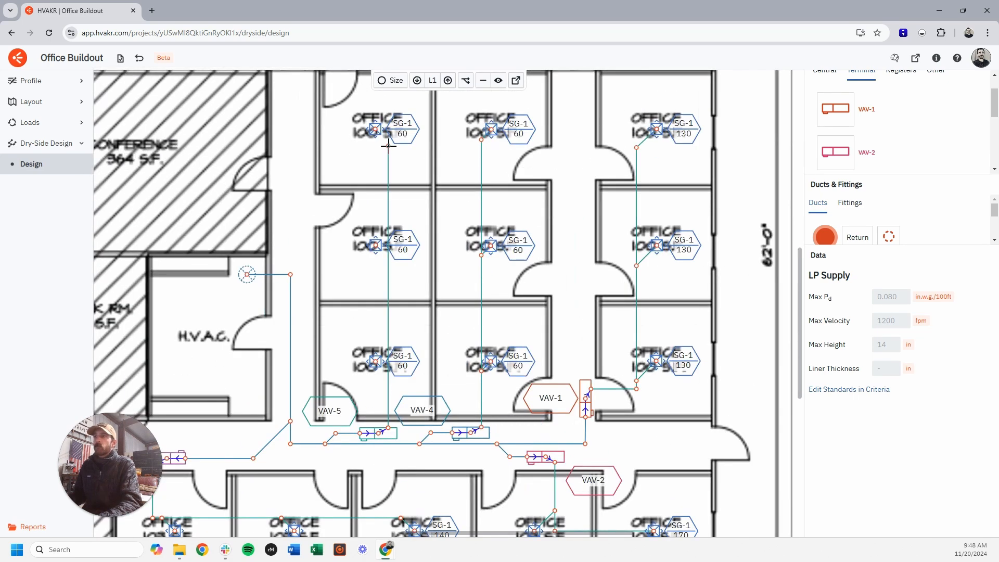
{"action": "left_click", "coordinate": [389, 144]}
{"action": "left_click", "coordinate": [375, 130]}
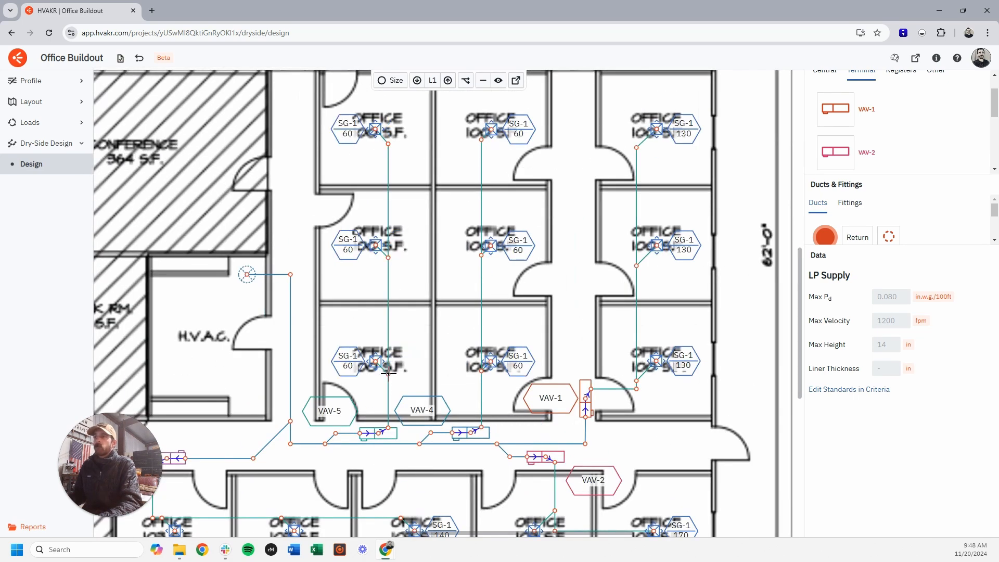
{"action": "key", "text": "Escape"}
{"action": "scroll", "coordinate": [437, 341], "scroll_direction": "down", "scroll_amount": 5}
{"action": "middle_click_drag", "start_coordinate": [451, 296], "coordinate": [455, 303]}
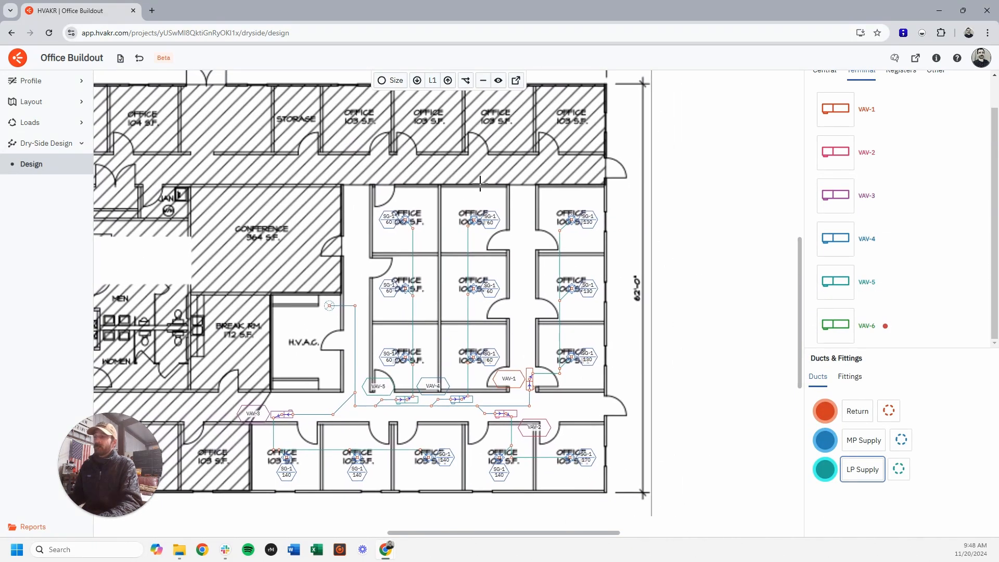
Step: Display the ductwork as double lines and run the automatic duct sizing
{"action": "left_click", "coordinate": [483, 80]}
{"action": "scroll", "coordinate": [486, 308], "scroll_direction": "down", "scroll_amount": 2}
{"action": "scroll", "coordinate": [494, 333], "scroll_direction": "left", "scroll_amount": 1}
{"action": "left_click", "coordinate": [392, 80]}
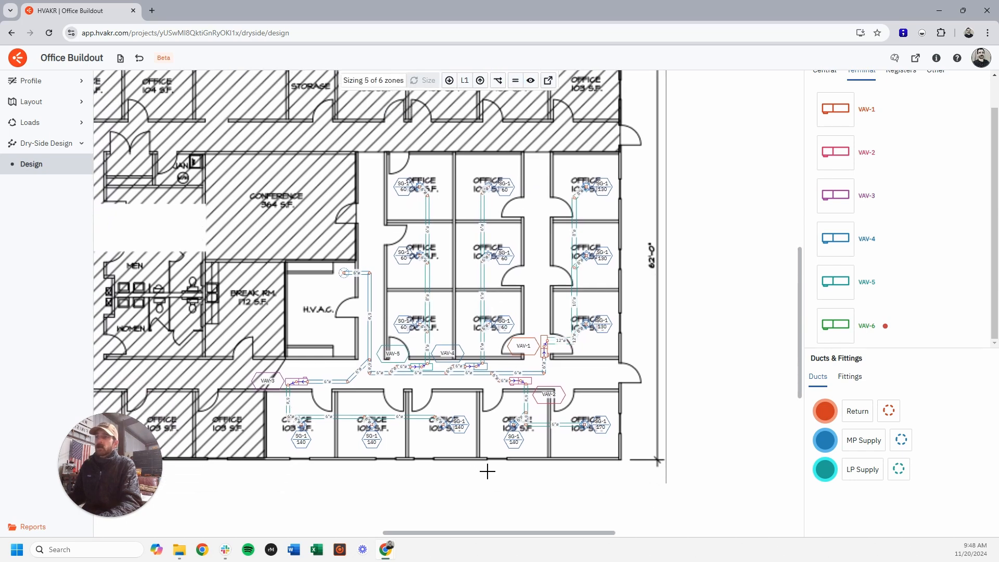
Step: Examine the sized ductwork and the section-by-section pressure drops along the supply system's critical path
{"action": "scroll", "coordinate": [317, 437], "scroll_direction": "up", "scroll_amount": 5}
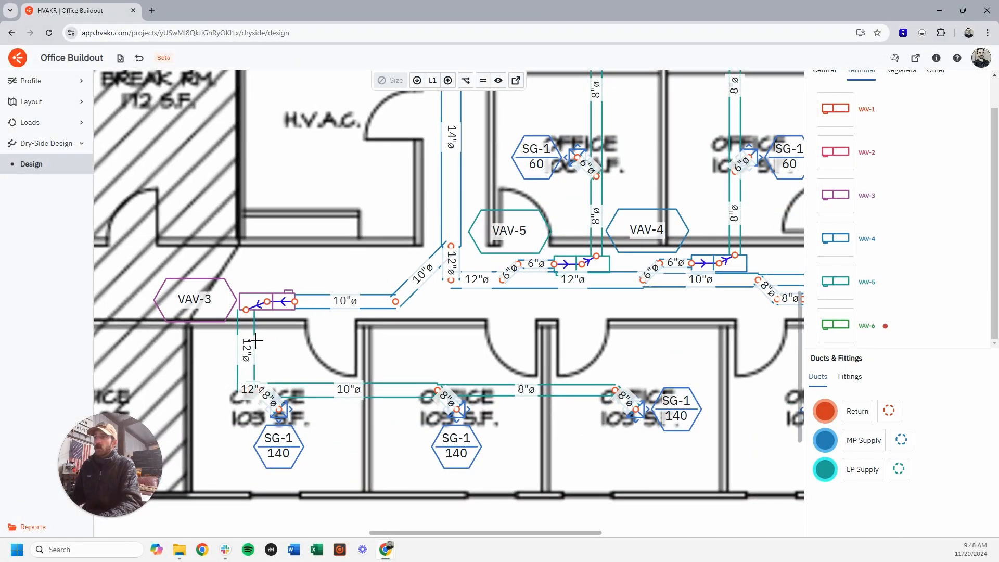
{"action": "scroll", "coordinate": [585, 250], "scroll_direction": "down", "scroll_amount": 5}
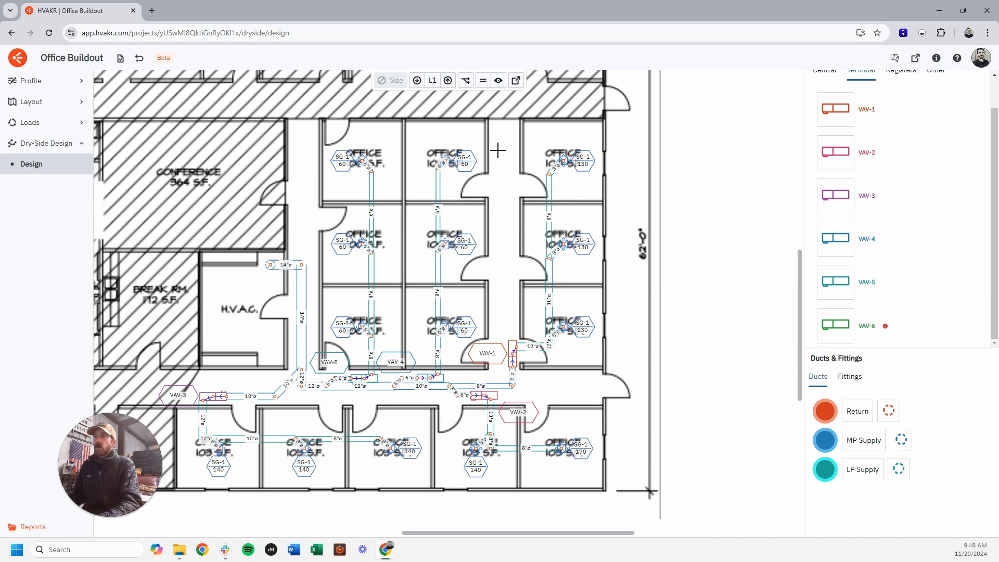
{"action": "left_click", "coordinate": [466, 81]}
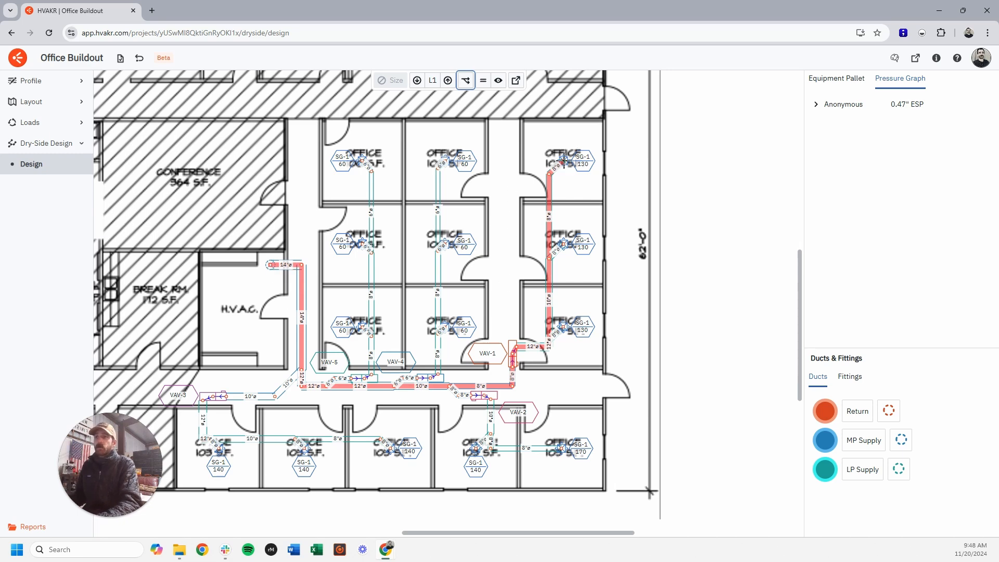
{"action": "left_click", "coordinate": [827, 106]}
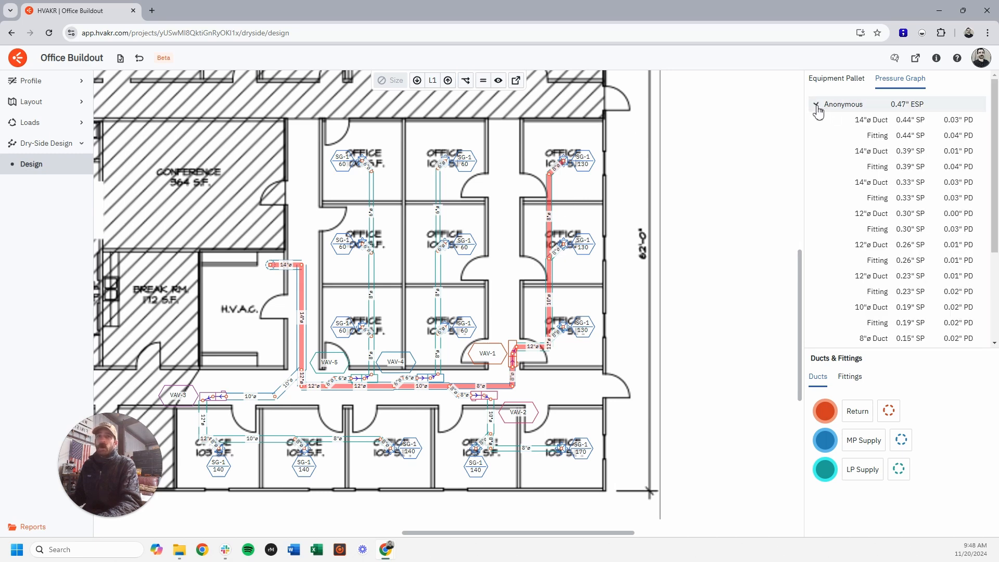
{"action": "left_click", "coordinate": [818, 105]}
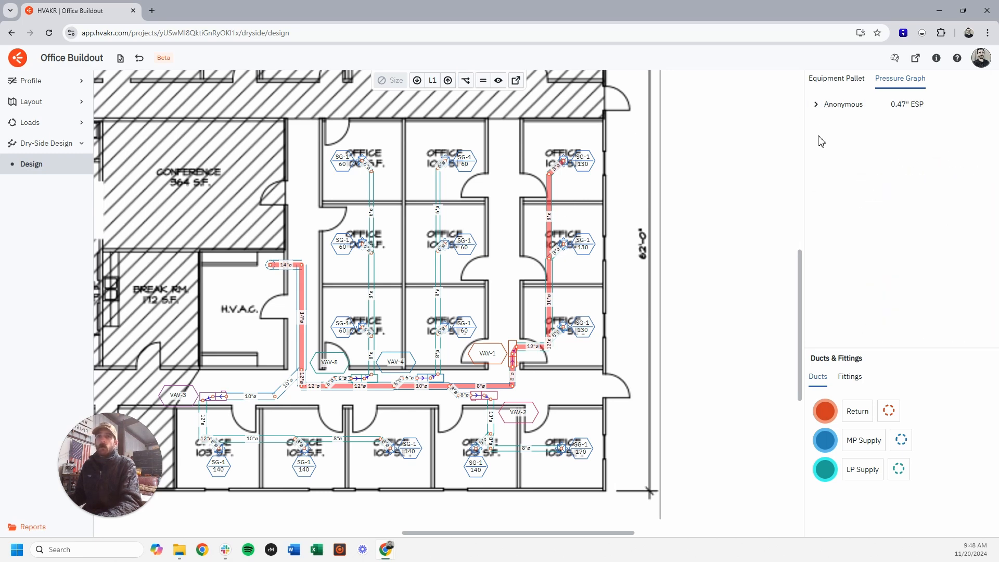
{"action": "left_click_drag", "start_coordinate": [623, 231], "coordinate": [664, 250]}
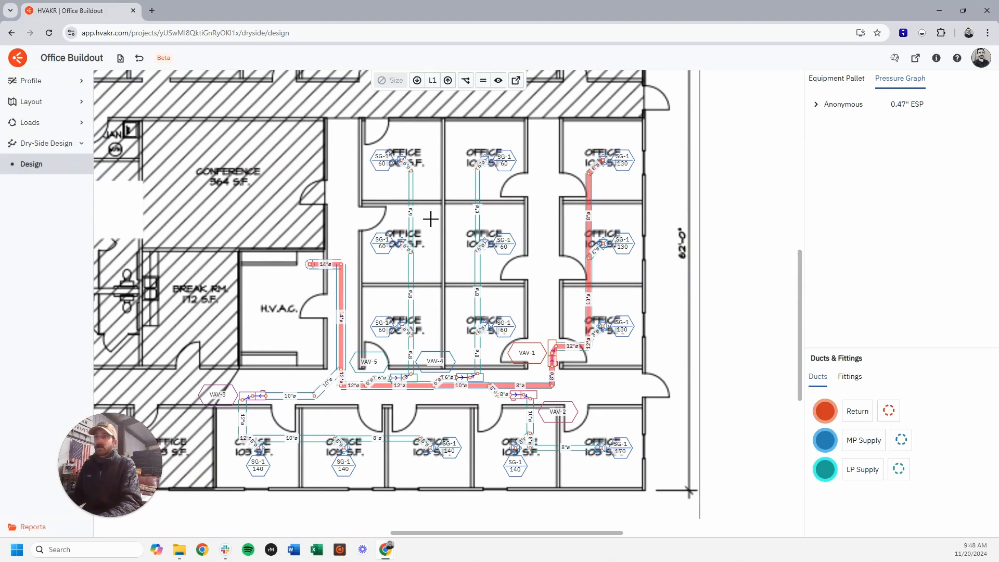
{"action": "left_click", "coordinate": [844, 81]}
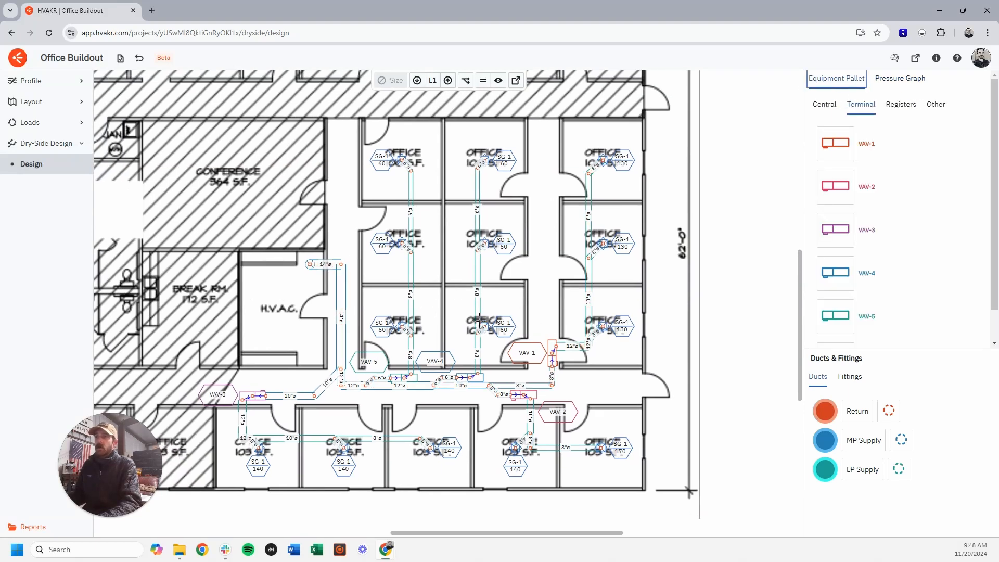
Step: Place a Return riser in the H.V.A.C. room just below the MP Supply riser
{"action": "left_click_drag", "start_coordinate": [506, 303], "coordinate": [560, 304]}
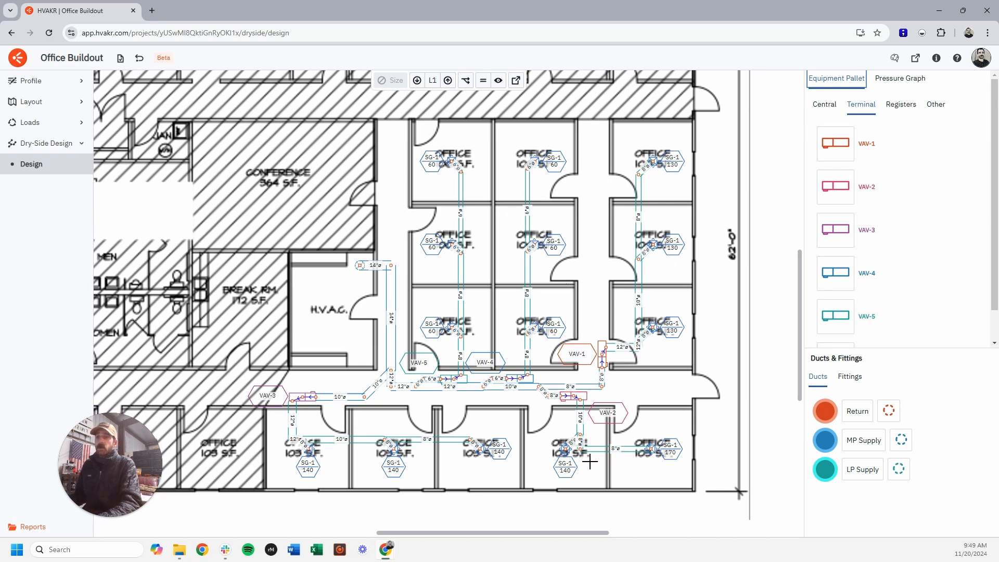
{"action": "scroll", "coordinate": [360, 339], "scroll_direction": "up", "scroll_amount": 2}
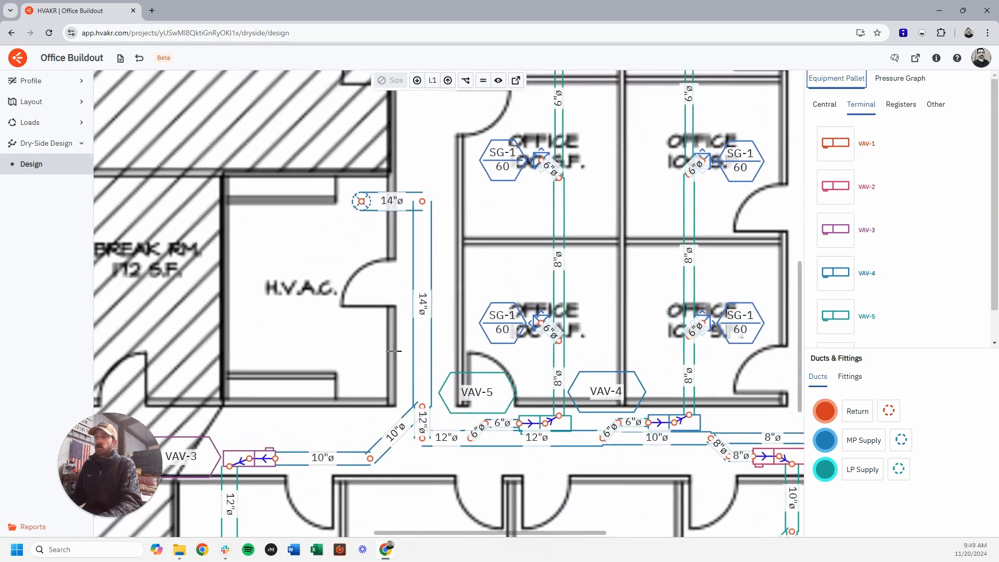
{"action": "scroll", "coordinate": [455, 344], "scroll_direction": "down", "scroll_amount": 3}
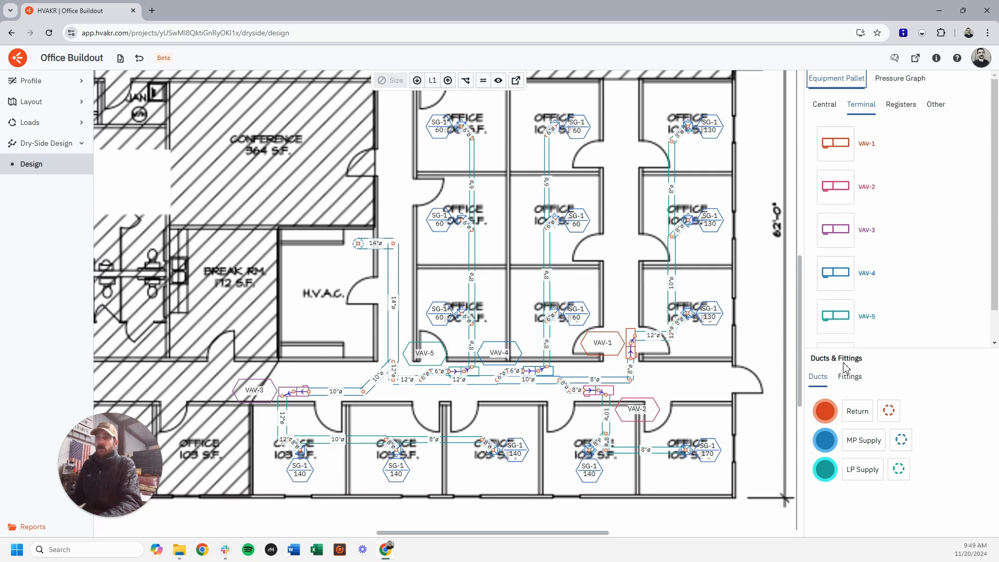
{"action": "left_click", "coordinate": [889, 411]}
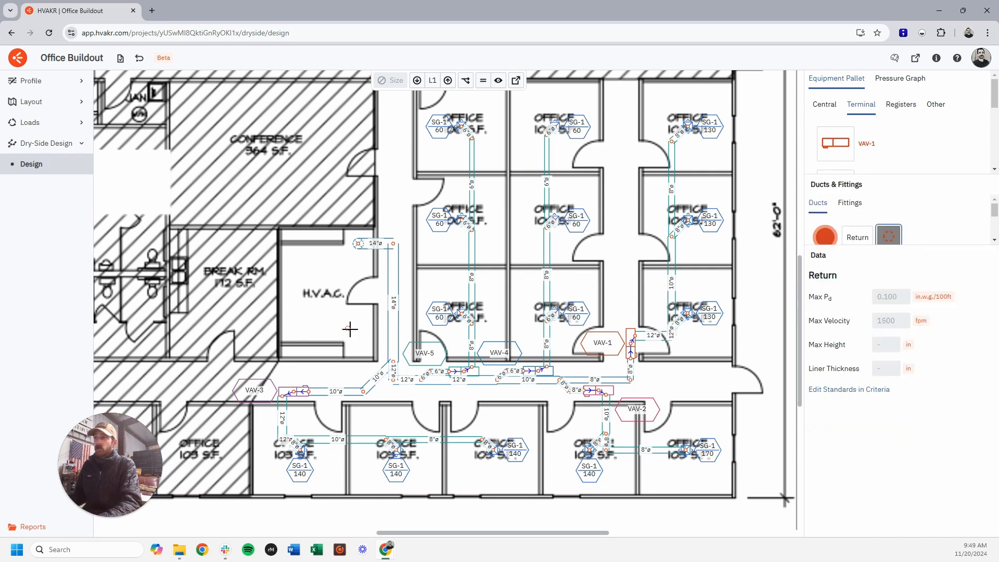
{"action": "left_click", "coordinate": [353, 269]}
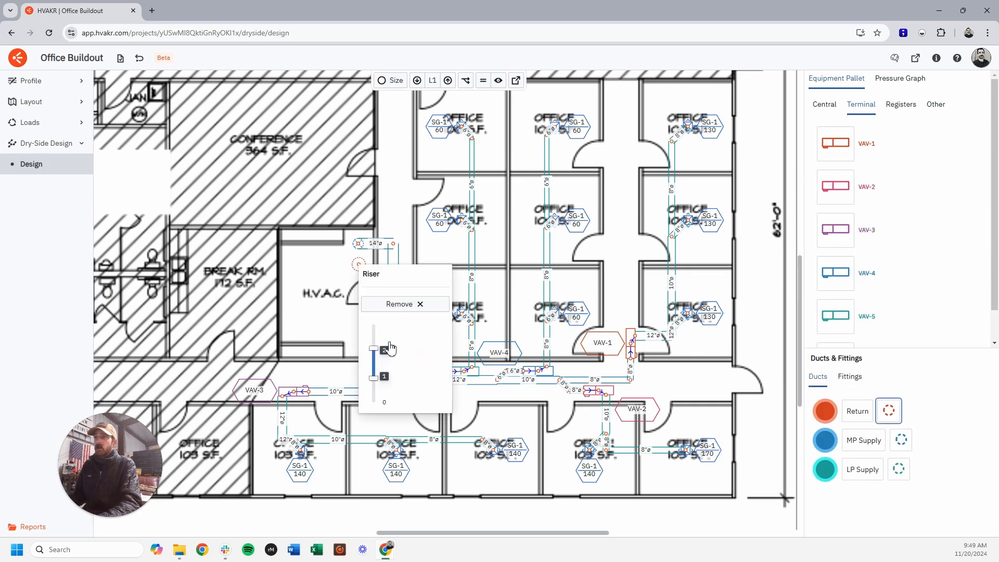
{"action": "scroll", "coordinate": [366, 262], "scroll_direction": "up", "scroll_amount": 5}
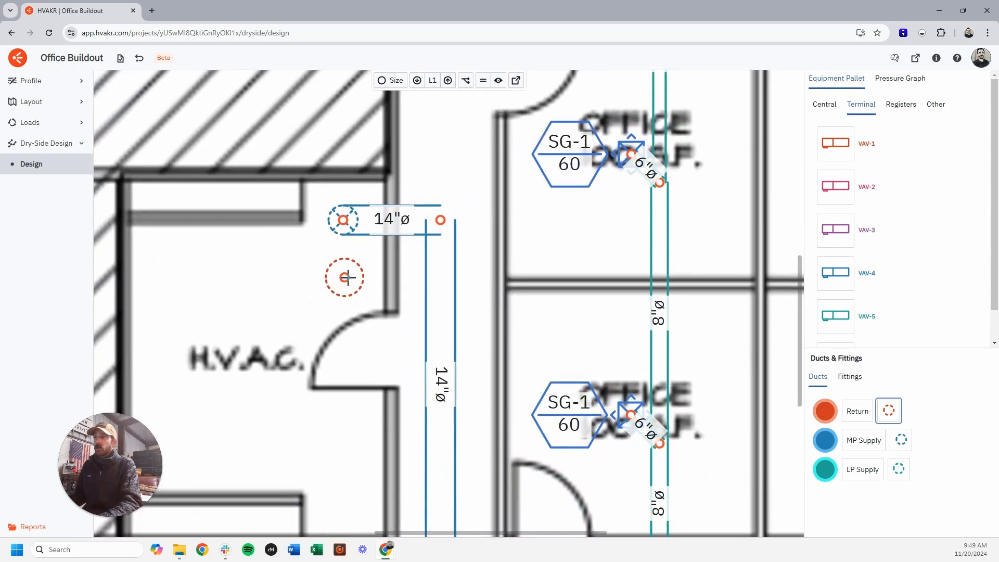
{"action": "scroll", "coordinate": [368, 309], "scroll_direction": "down", "scroll_amount": 5}
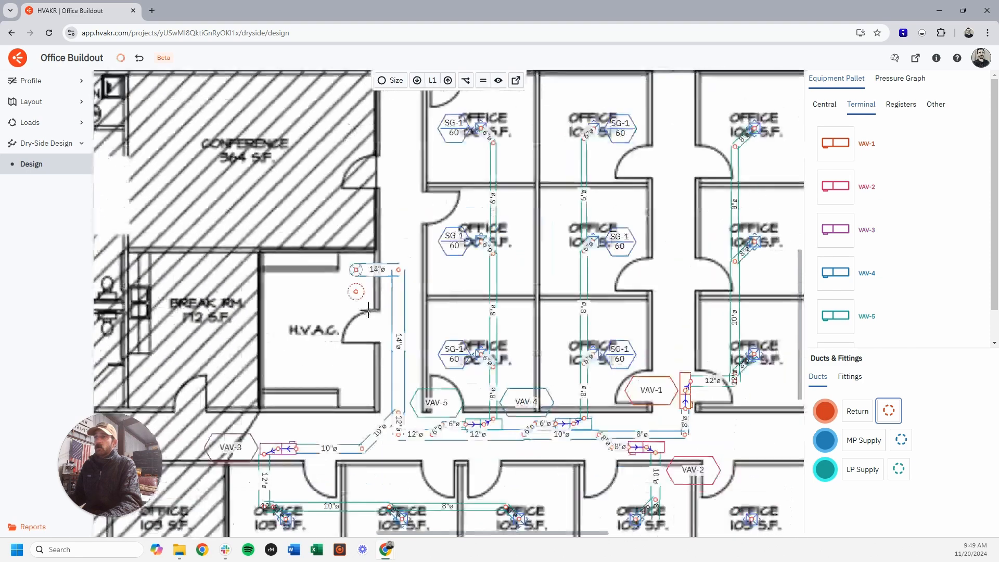
{"action": "scroll", "coordinate": [328, 305], "scroll_direction": "down", "scroll_amount": 2}
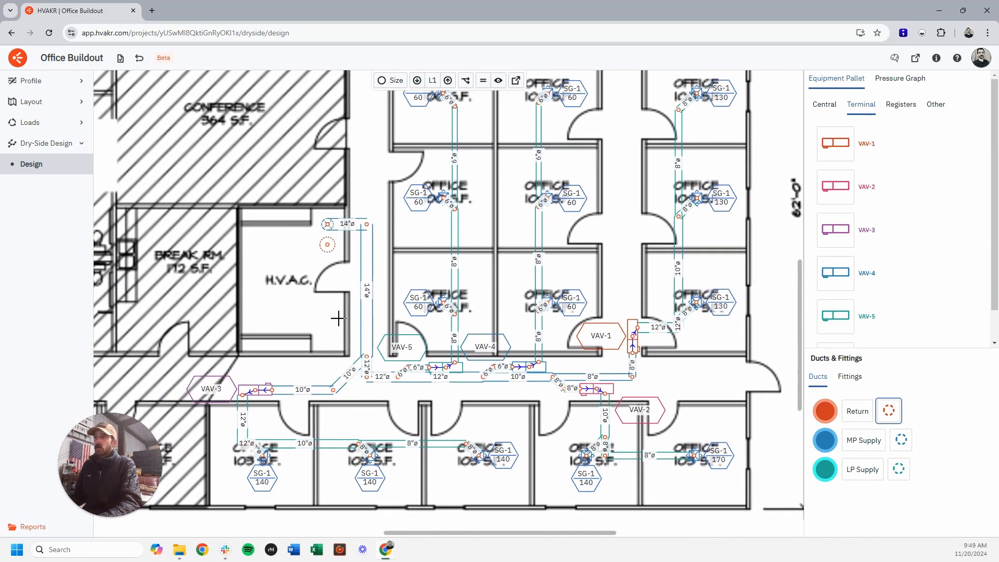
Step: Run a short horizontal Return duct from the return riser to the H.V.A.C. room's corridor wall
{"action": "left_click", "coordinate": [858, 411]}
{"action": "scroll", "coordinate": [341, 251], "scroll_direction": "up", "scroll_amount": 2}
{"action": "scroll", "coordinate": [341, 251], "scroll_direction": "up", "scroll_amount": 2}
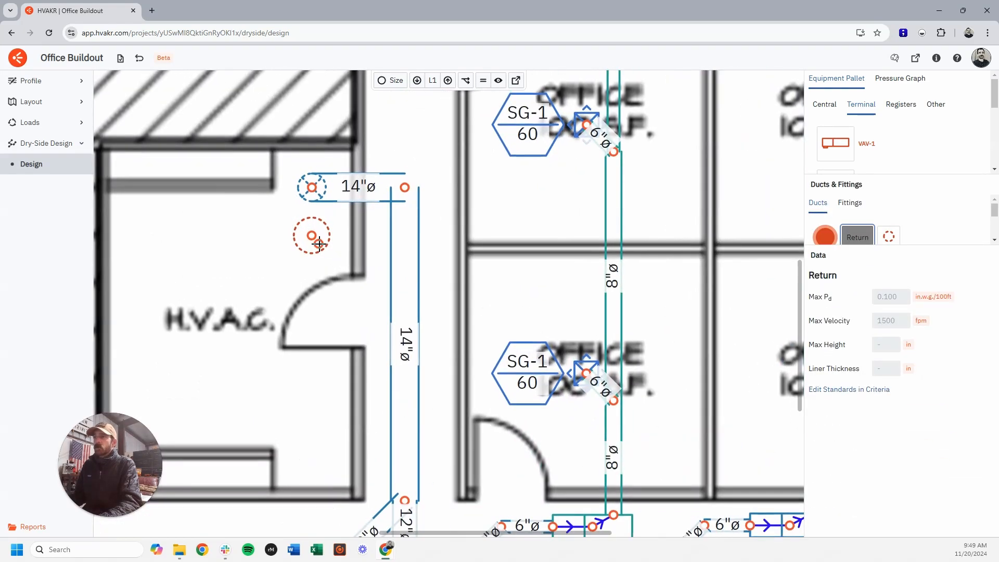
{"action": "left_click", "coordinate": [356, 236]}
{"action": "key", "text": "Escape"}
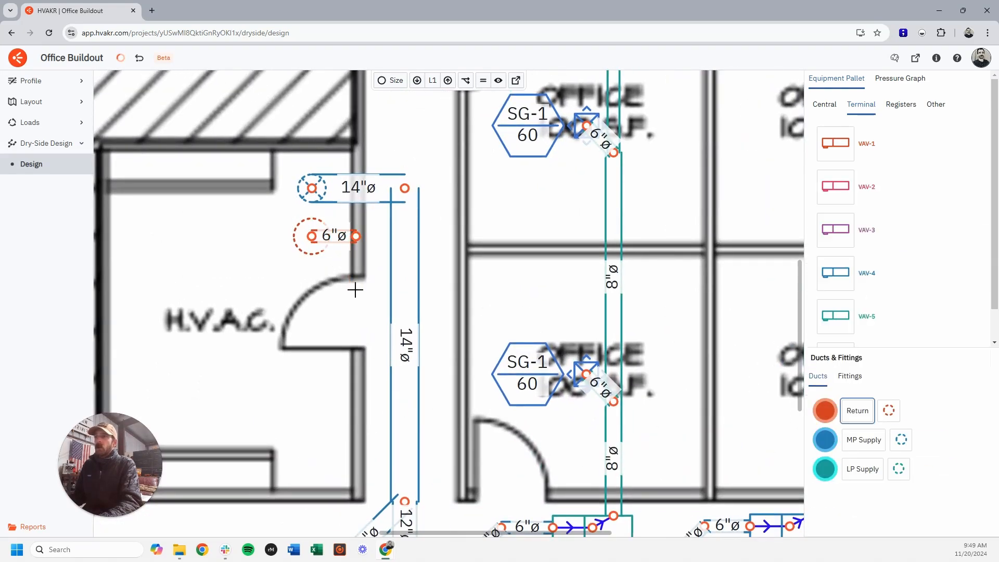
Step: Place a return sidewall register on the H.V.A.C. room's corridor wall, rotated to align with the wall, and attach it to the return duct's end
{"action": "left_click", "coordinate": [902, 107]}
{"action": "left_click", "coordinate": [913, 188]}
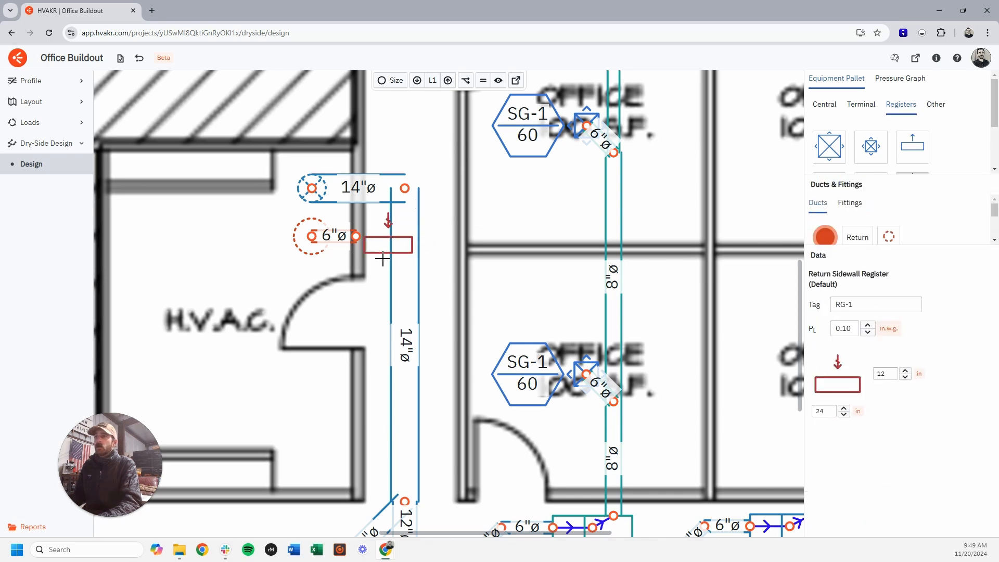
{"action": "left_click", "coordinate": [355, 281]}
{"action": "right_click", "coordinate": [356, 281]}
{"action": "left_click", "coordinate": [395, 327]}
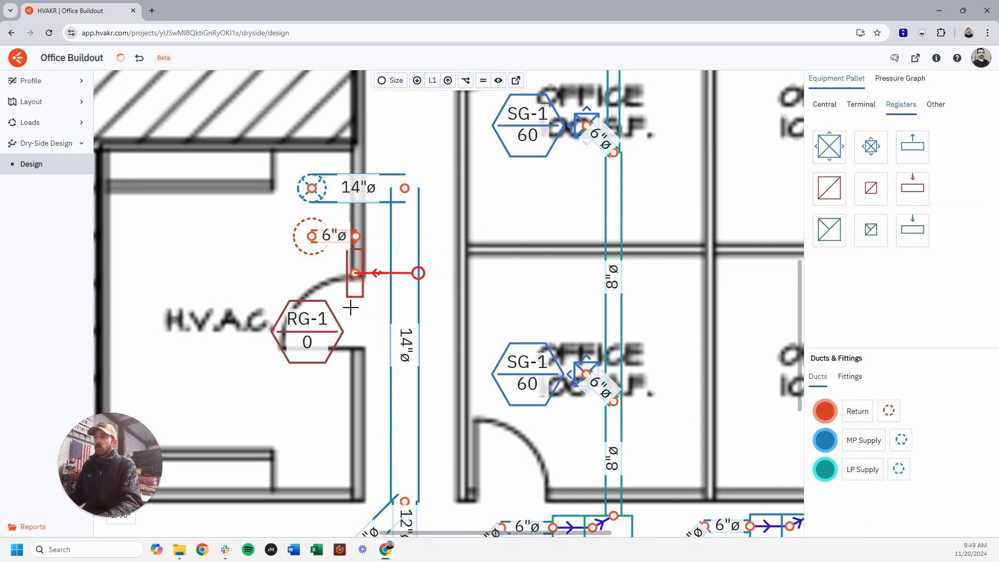
{"action": "left_click_drag", "start_coordinate": [357, 256], "coordinate": [358, 240]}
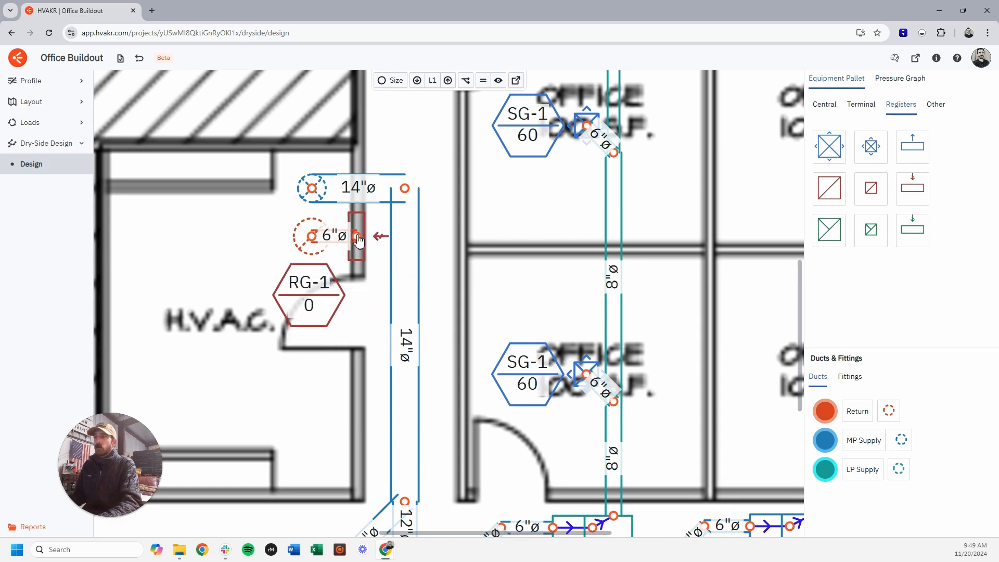
Step: Manually assign the six offices in the left and middle office columns to the H.V.A.C. room's return register
{"action": "scroll", "coordinate": [352, 285], "scroll_direction": "down", "scroll_amount": 3}
{"action": "scroll", "coordinate": [352, 284], "scroll_direction": "down", "scroll_amount": 2}
{"action": "left_click", "coordinate": [355, 263]}
{"action": "scroll", "coordinate": [327, 324], "scroll_direction": "down", "scroll_amount": 3}
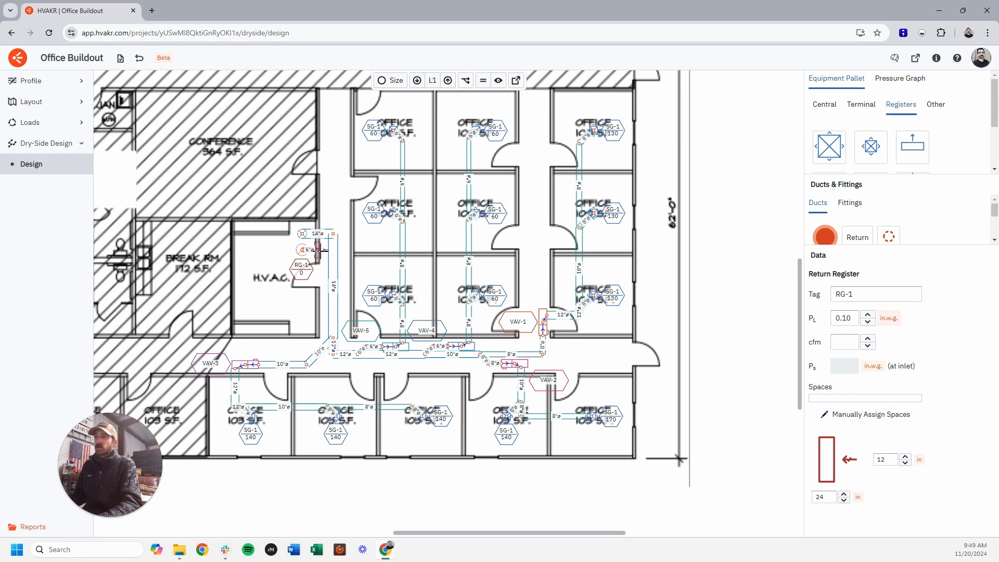
{"action": "left_click", "coordinate": [839, 415]}
{"action": "scroll", "coordinate": [343, 279], "scroll_direction": "down", "scroll_amount": 3}
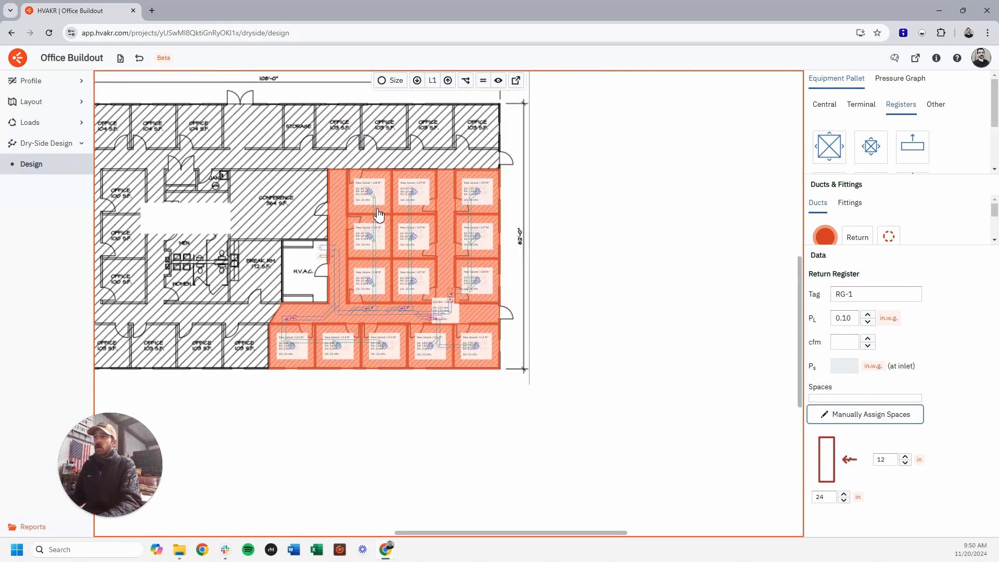
{"action": "left_click", "coordinate": [378, 209]}
{"action": "left_click", "coordinate": [401, 208]}
{"action": "left_click", "coordinate": [388, 232]}
{"action": "left_click", "coordinate": [395, 233]}
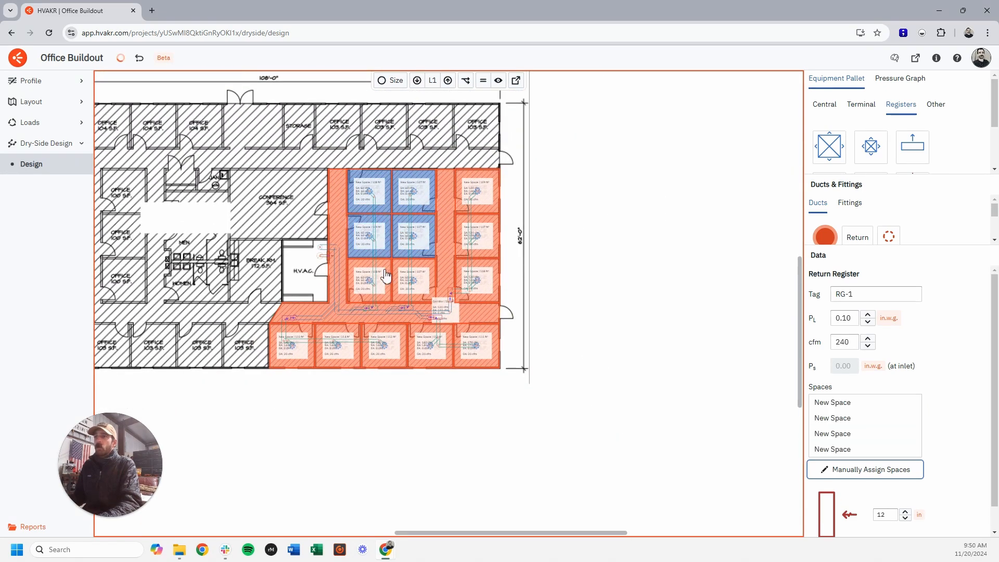
{"action": "left_click", "coordinate": [371, 279]}
{"action": "left_click", "coordinate": [413, 279]}
Step: Add the three right-column offices and the corridor to the return register's assigned spaces
{"action": "left_click", "coordinate": [481, 273]}
{"action": "left_click", "coordinate": [488, 255]}
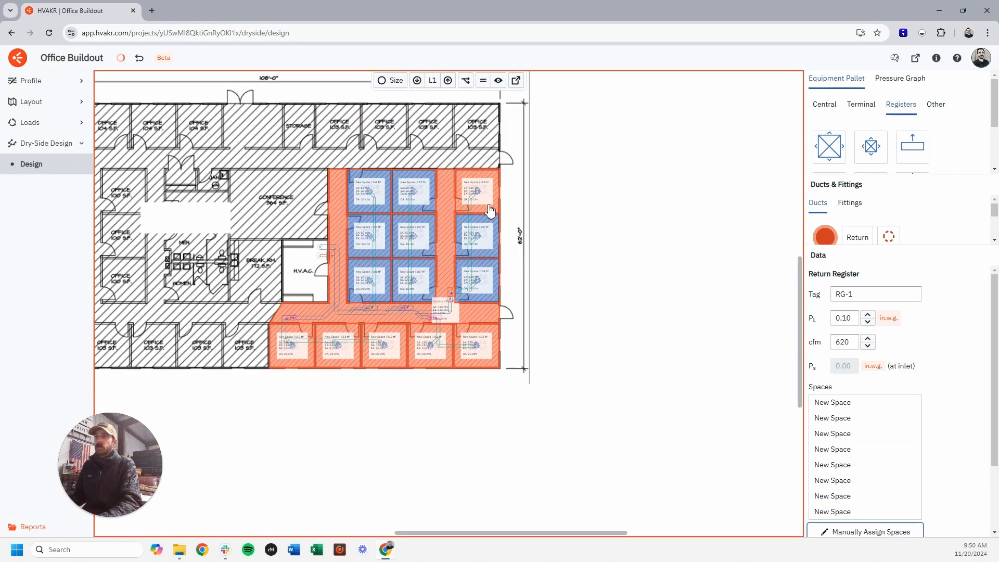
{"action": "left_click", "coordinate": [478, 200]}
{"action": "left_click", "coordinate": [452, 252]}
Step: Add the five offices along the bottom row to the return register's spaces and finish the manual assignment
{"action": "left_click", "coordinate": [488, 338]}
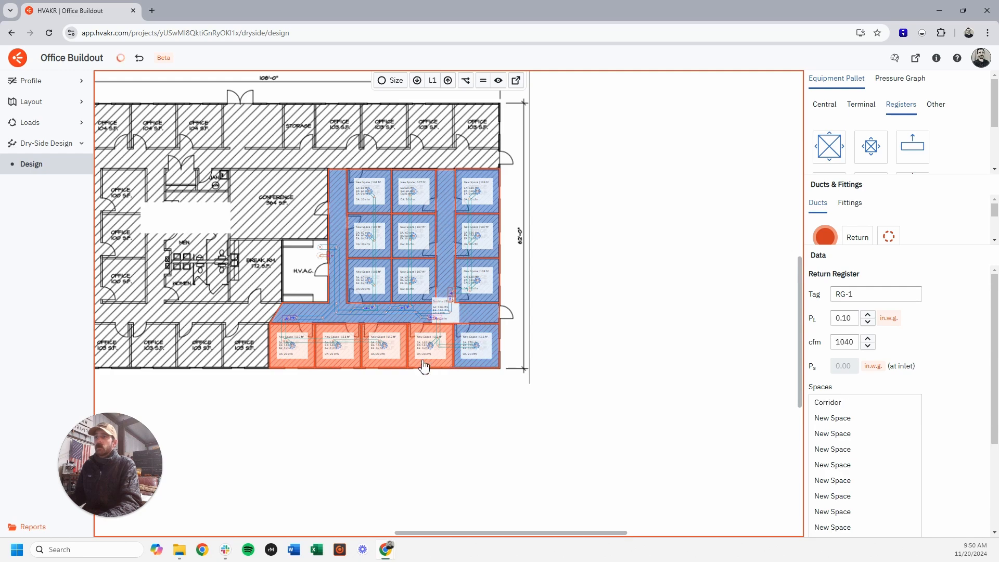
{"action": "left_click", "coordinate": [430, 364]}
{"action": "left_click", "coordinate": [385, 364]}
{"action": "left_click", "coordinate": [337, 367]}
{"action": "left_click", "coordinate": [295, 367]}
{"action": "left_click", "coordinate": [353, 420]}
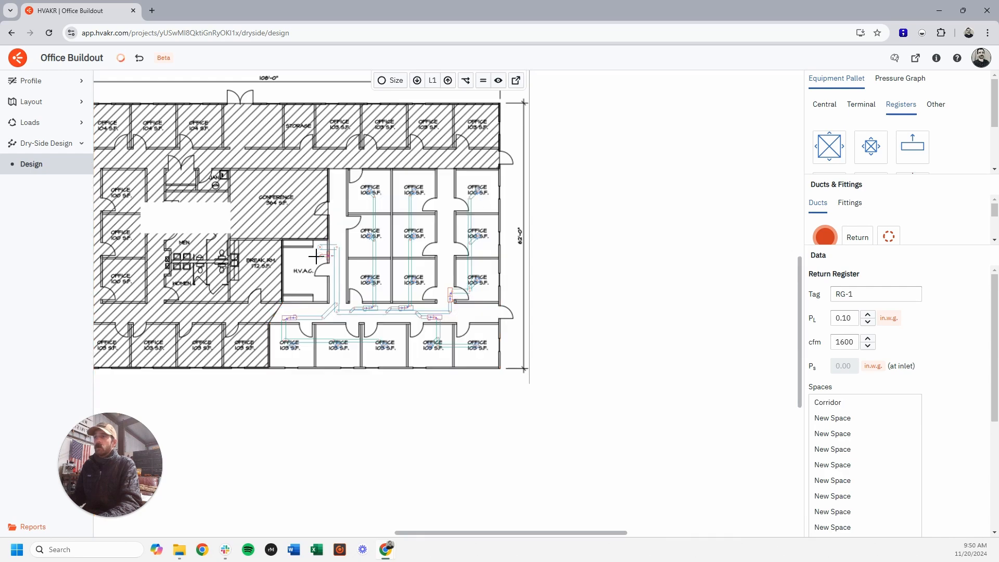
{"action": "scroll", "coordinate": [315, 256], "scroll_direction": "up", "scroll_amount": 6}
{"action": "scroll", "coordinate": [352, 278], "scroll_direction": "up", "scroll_amount": 1}
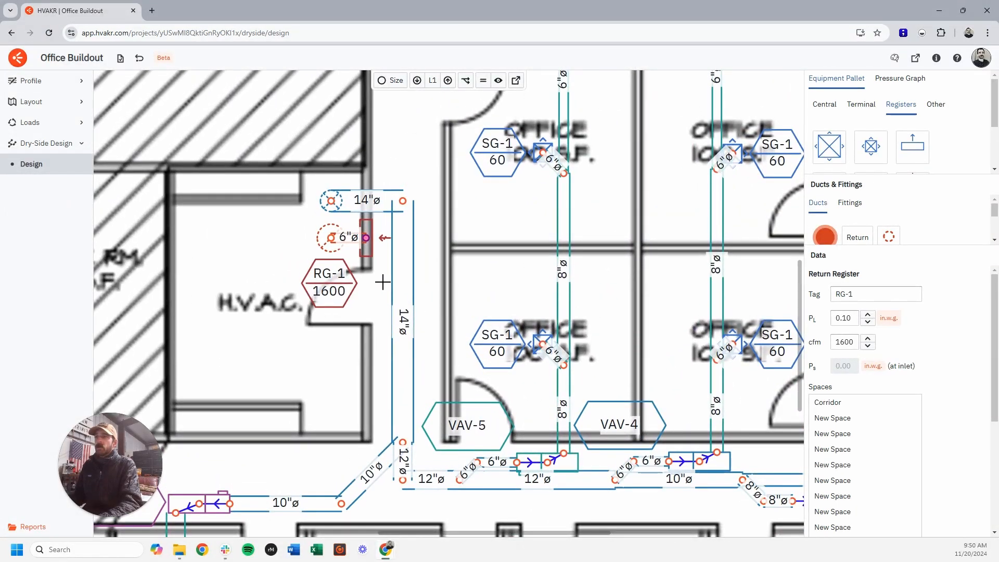
{"action": "left_click", "coordinate": [383, 282]}
Step: Place small return registers by the doors of the left-column, lower two middle-column and right-column offices
{"action": "scroll", "coordinate": [453, 296], "scroll_direction": "down", "scroll_amount": 3}
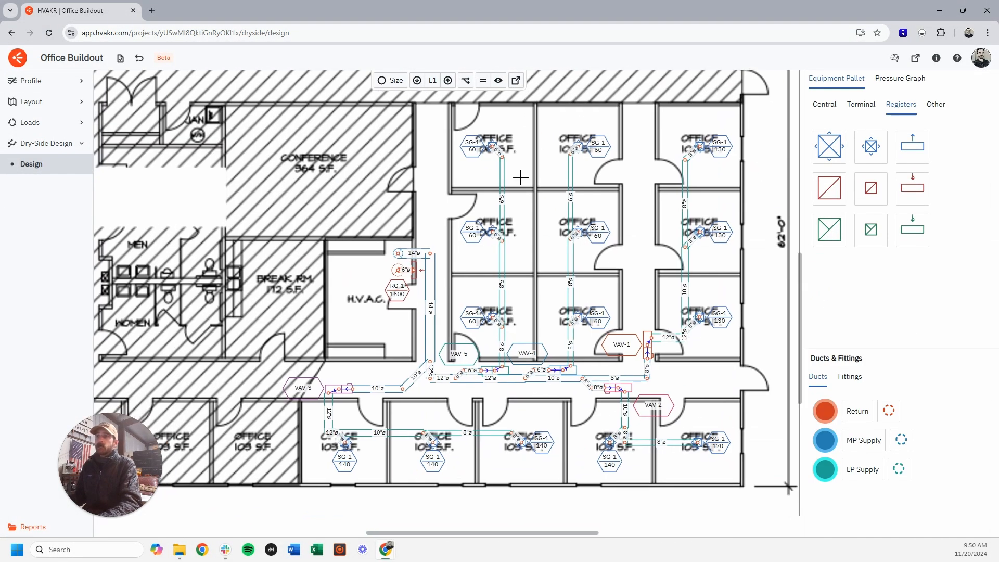
{"action": "left_click", "coordinate": [872, 196]}
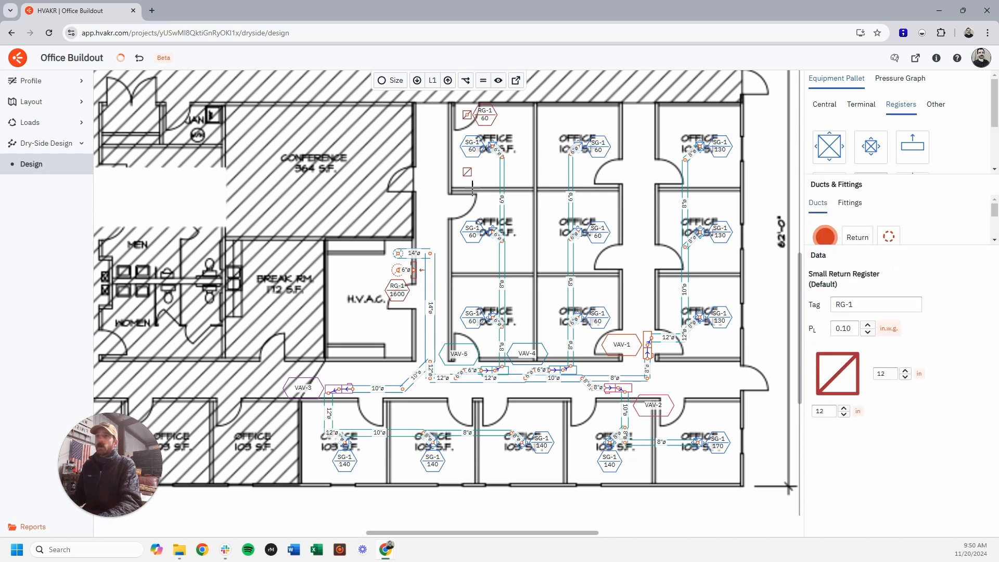
{"action": "left_click", "coordinate": [468, 207]}
{"action": "left_click", "coordinate": [468, 344]}
{"action": "left_click", "coordinate": [605, 345]}
{"action": "left_click", "coordinate": [605, 259]}
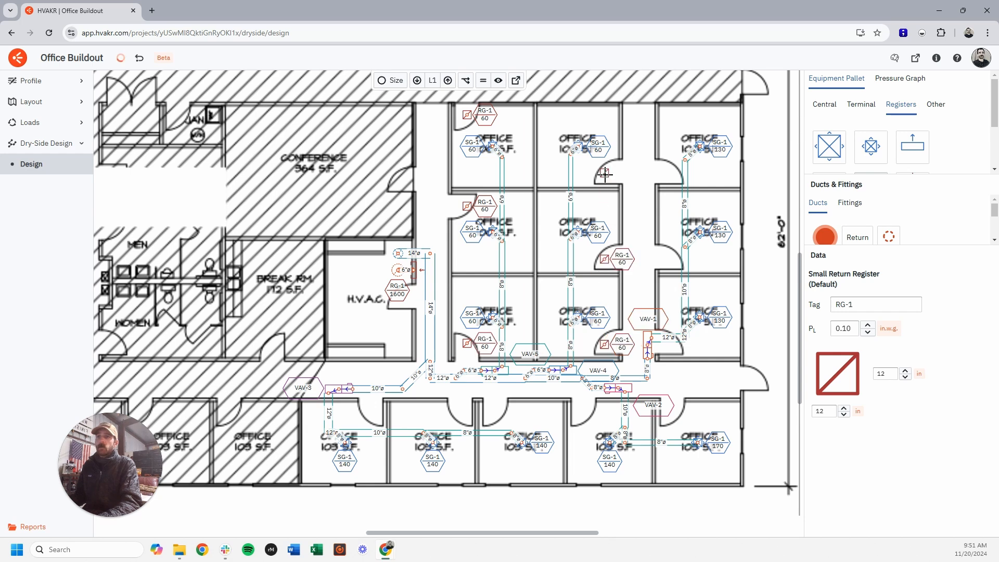
{"action": "left_click", "coordinate": [674, 173]}
{"action": "left_click", "coordinate": [673, 259]}
{"action": "left_click", "coordinate": [669, 345]}
Step: Place a small return register near the door of each of the five bottom-row offices
{"action": "left_click", "coordinate": [674, 412]}
{"action": "left_click", "coordinate": [586, 420]}
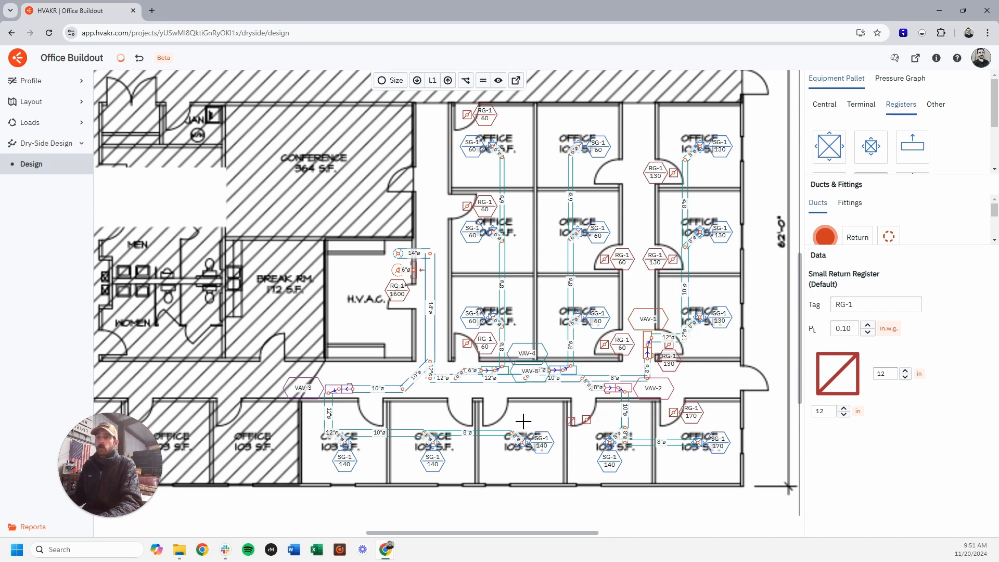
{"action": "left_click", "coordinate": [372, 420]}
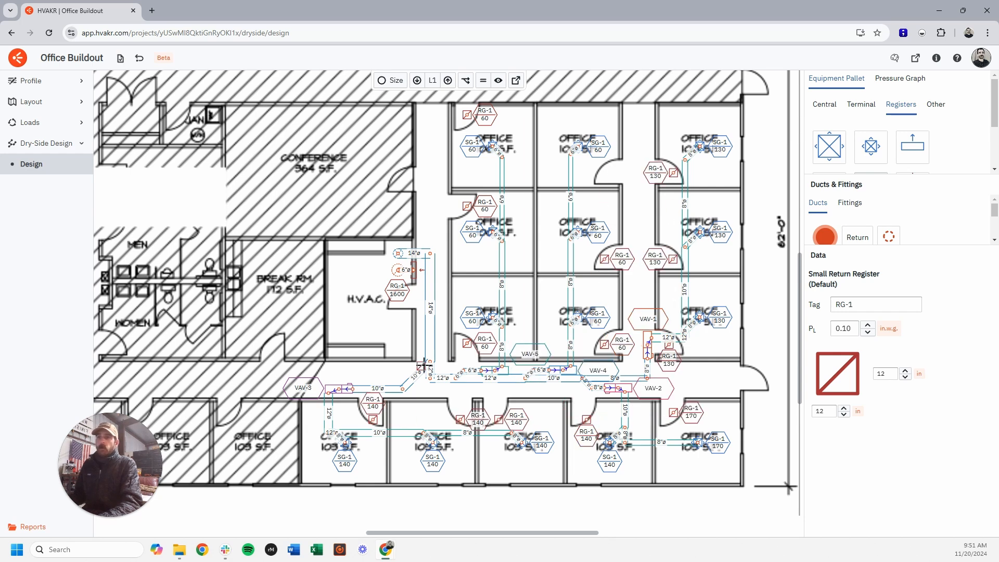
{"action": "key", "text": "Escape"}
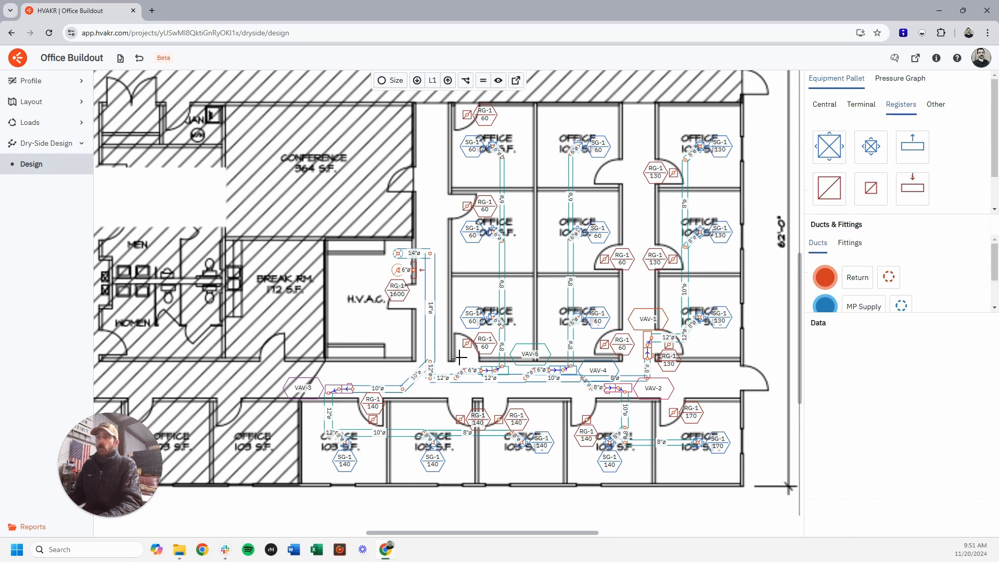
Step: Highlight the critical pressure path on the plan and check the external static pressure of both duct systems
{"action": "scroll", "coordinate": [470, 379], "scroll_direction": "down", "scroll_amount": 1}
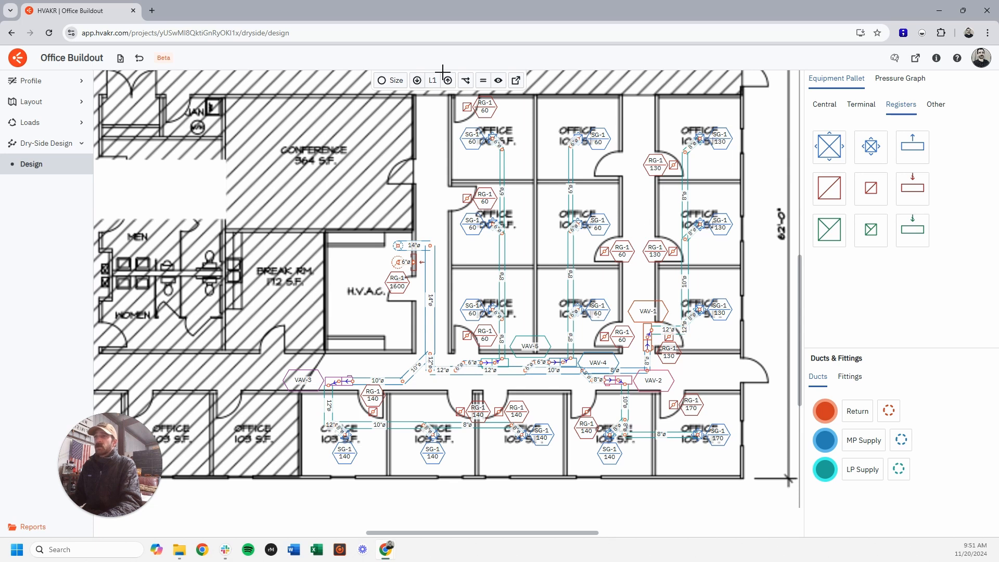
{"action": "left_click", "coordinate": [467, 81]}
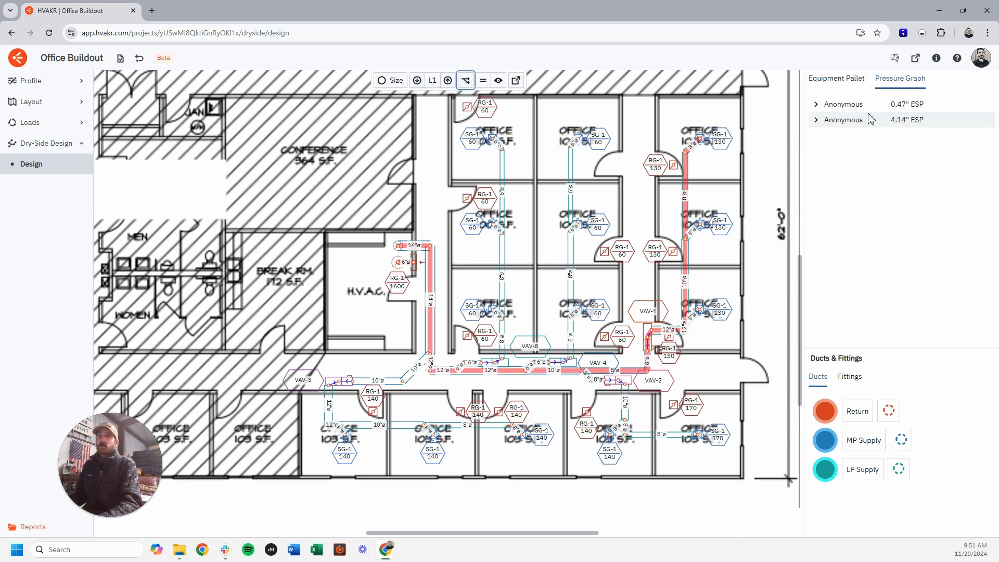
{"action": "left_click", "coordinate": [850, 80]}
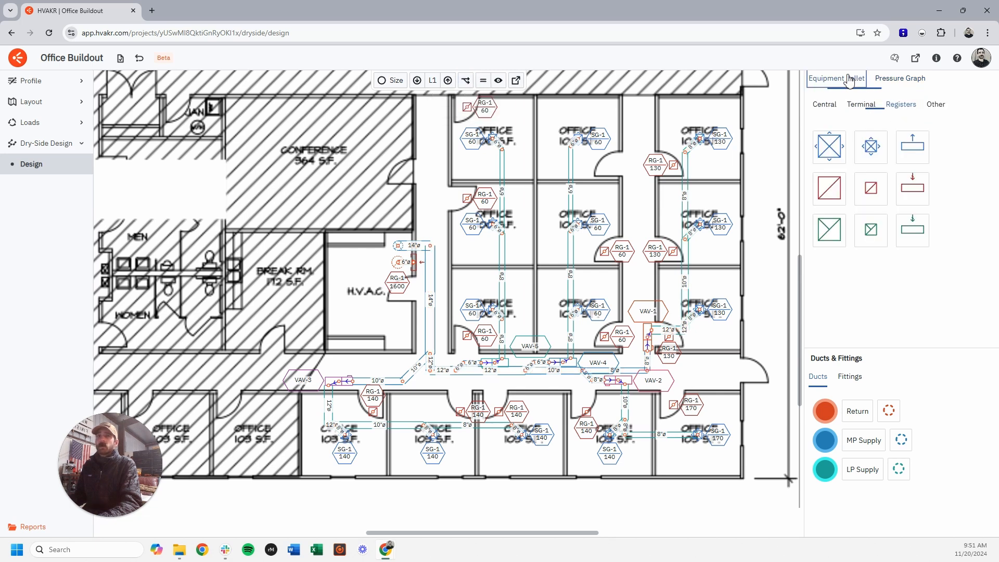
Step: Run automatic sizing on the duct system and inspect the sizing data of the return duct in the H.V.A.C. room
{"action": "middle_click_drag", "start_coordinate": [490, 249], "coordinate": [475, 248]}
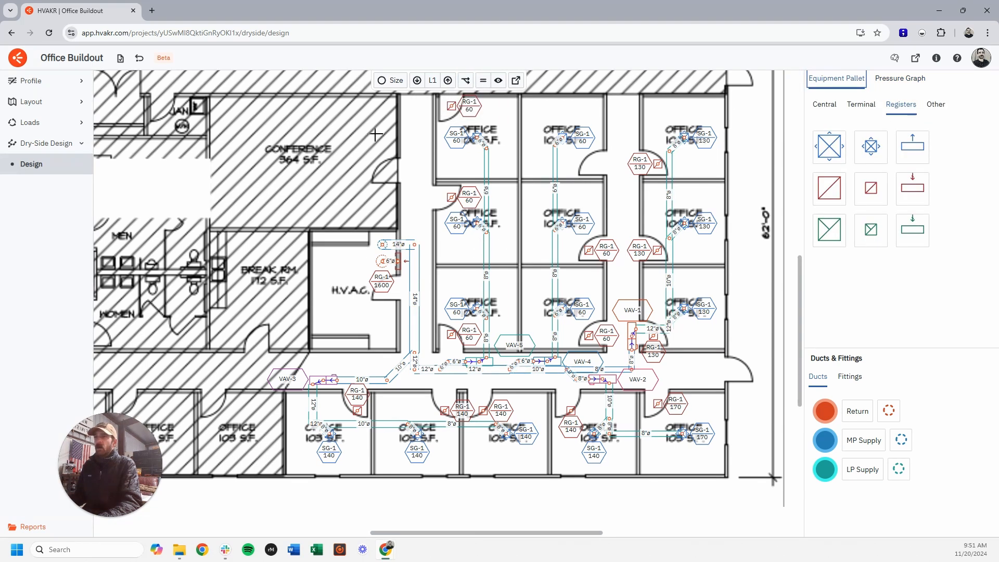
{"action": "left_click", "coordinate": [395, 80]}
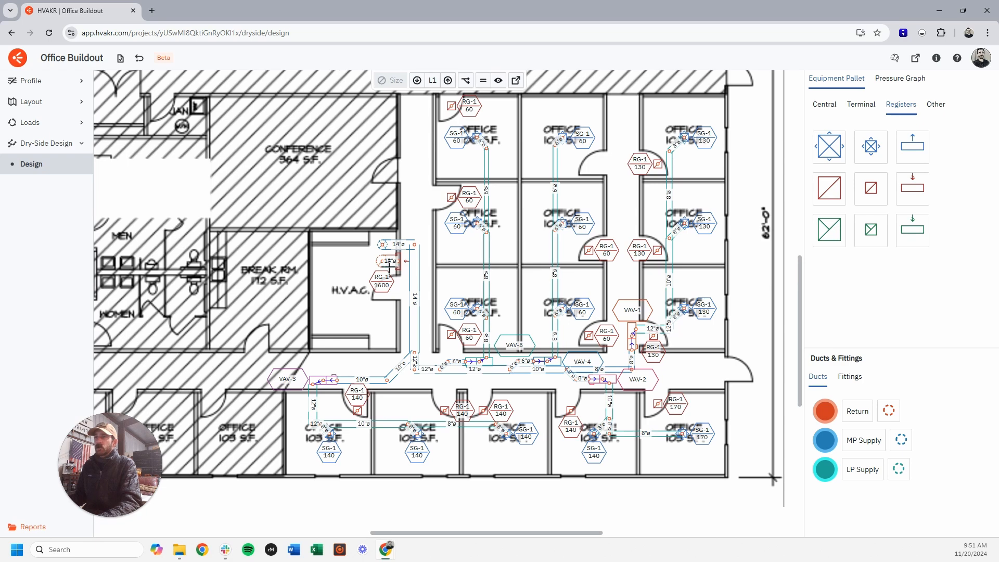
{"action": "scroll", "coordinate": [389, 267], "scroll_direction": "up", "scroll_amount": 5}
{"action": "left_click", "coordinate": [389, 262]}
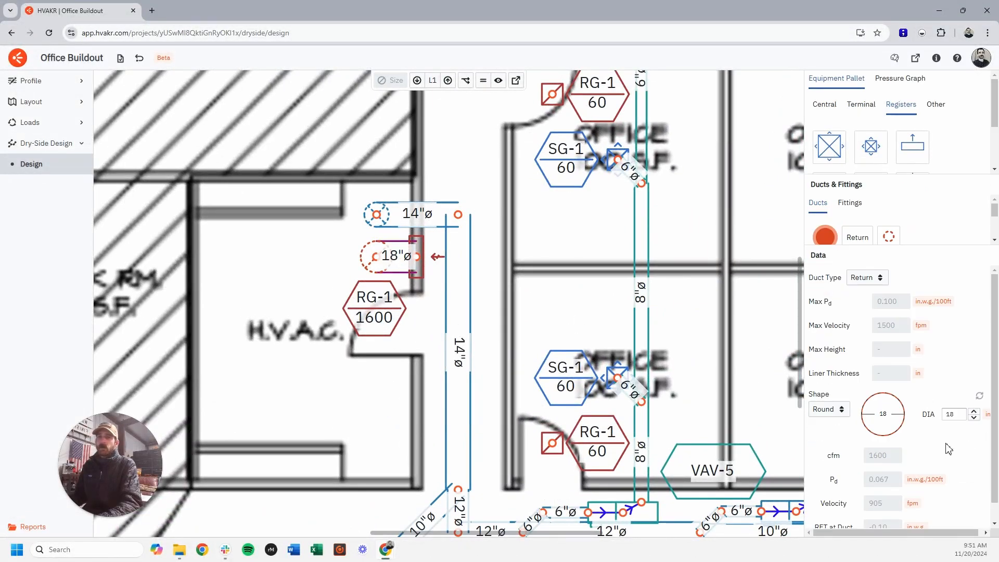
{"action": "key", "text": "Escape"}
{"action": "scroll", "coordinate": [510, 349], "scroll_direction": "down", "scroll_amount": 5}
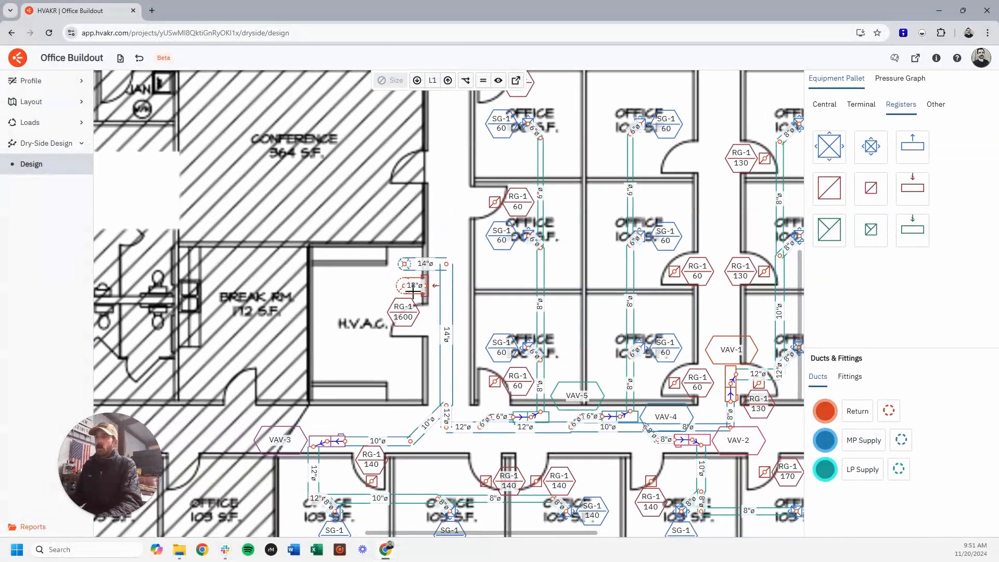
Step: Change the shape of the return duct behind the 1600 cfm return register to Rectangle
{"action": "left_click", "coordinate": [418, 297]}
{"action": "scroll", "coordinate": [943, 432], "scroll_direction": "down", "scroll_amount": 1}
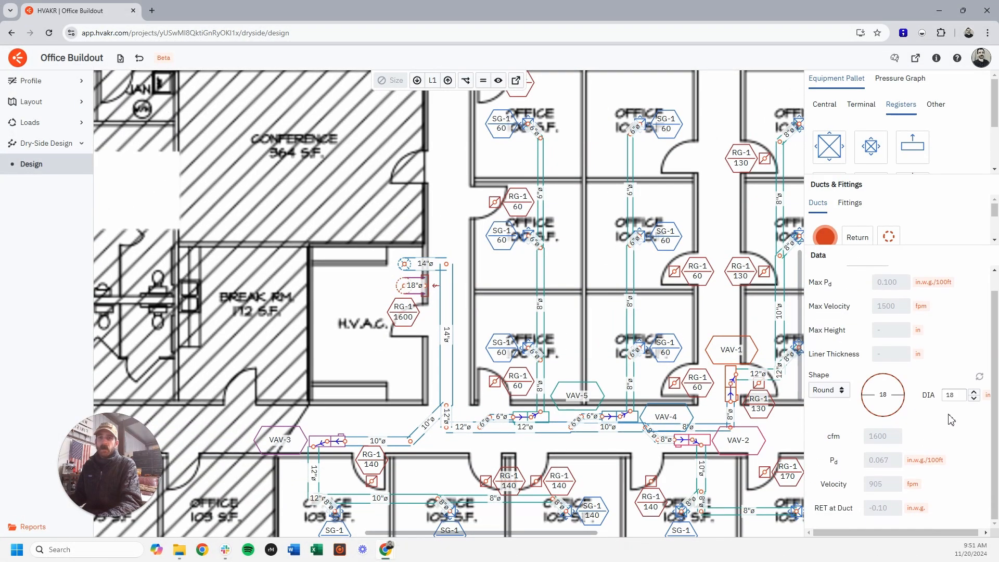
{"action": "left_click", "coordinate": [833, 397]}
{"action": "left_click", "coordinate": [817, 365]}
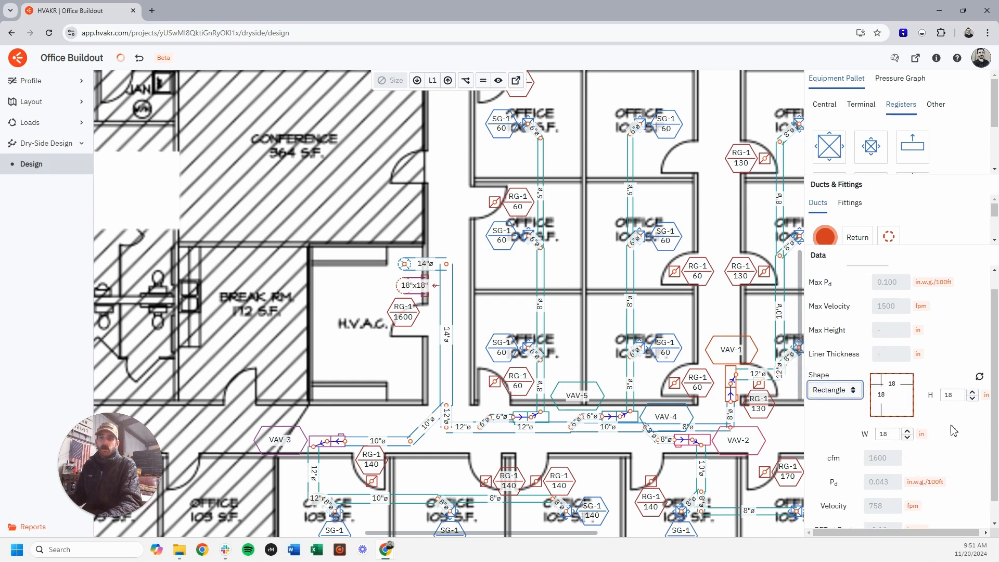
{"action": "scroll", "coordinate": [954, 431], "scroll_direction": "down", "scroll_amount": 1}
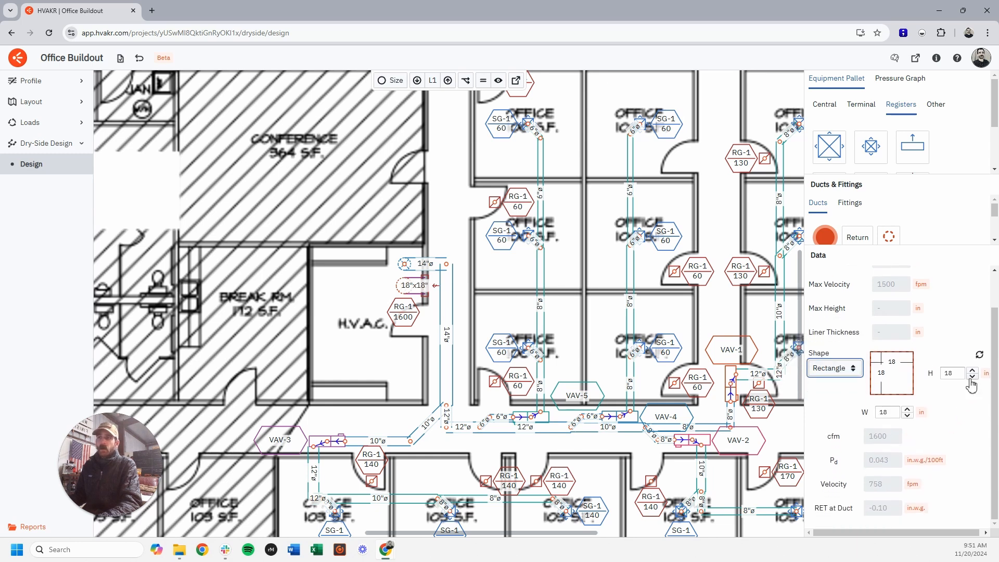
Step: Change the return riser and the medium-pressure supply riser in the H.V.A.C. room to rectangular shape
{"action": "left_click", "coordinate": [405, 285]}
{"action": "left_click", "coordinate": [829, 408]}
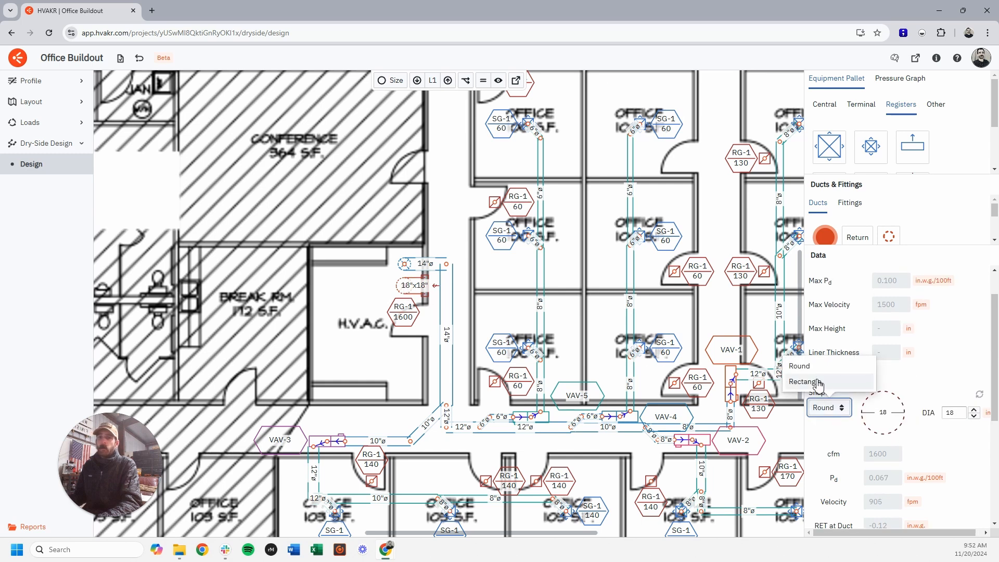
{"action": "left_click", "coordinate": [820, 382]}
{"action": "left_click", "coordinate": [366, 291]}
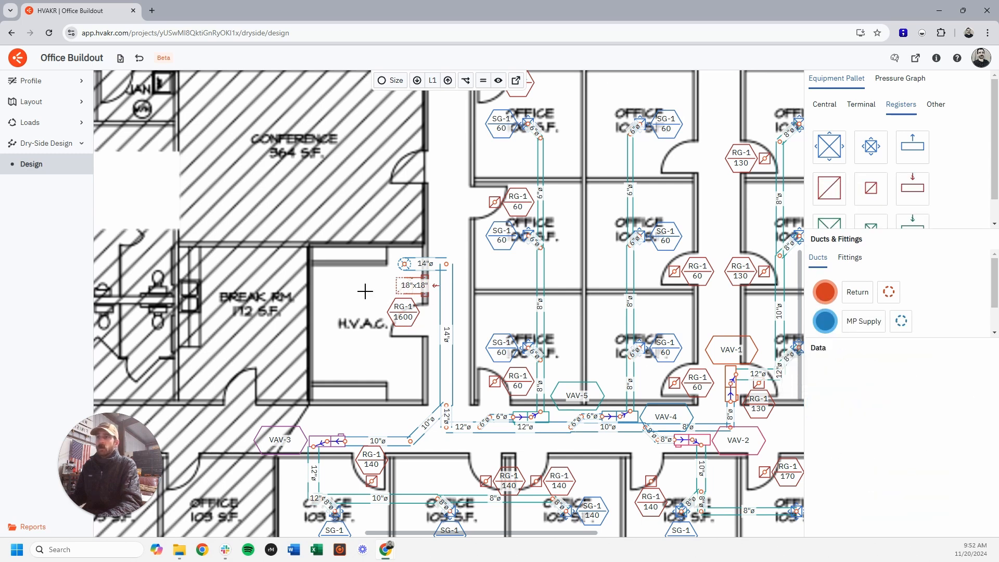
{"action": "left_click", "coordinate": [406, 266]}
{"action": "left_click", "coordinate": [833, 449]}
{"action": "left_click", "coordinate": [830, 425]}
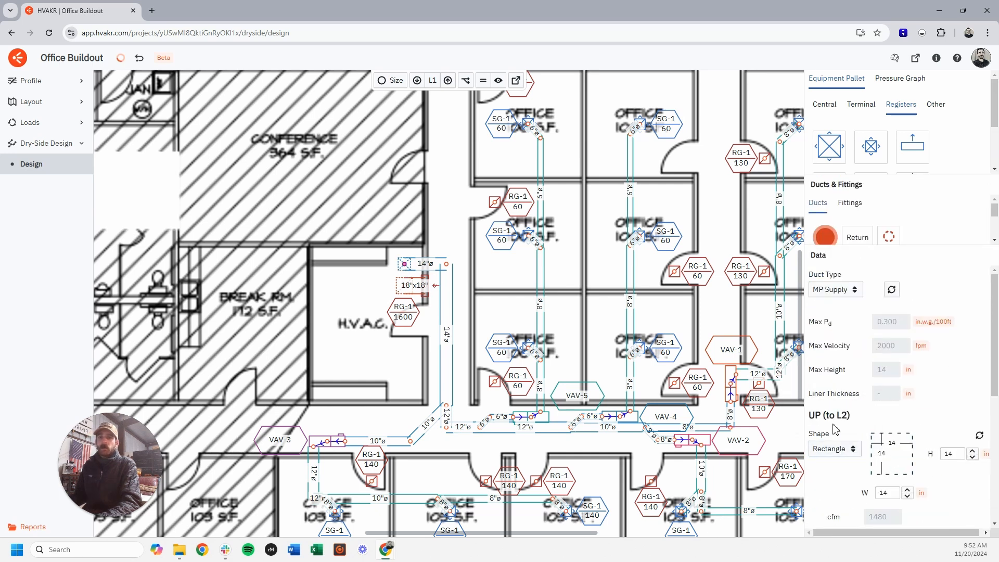
{"action": "middle_click_drag", "start_coordinate": [773, 459], "coordinate": [748, 431]}
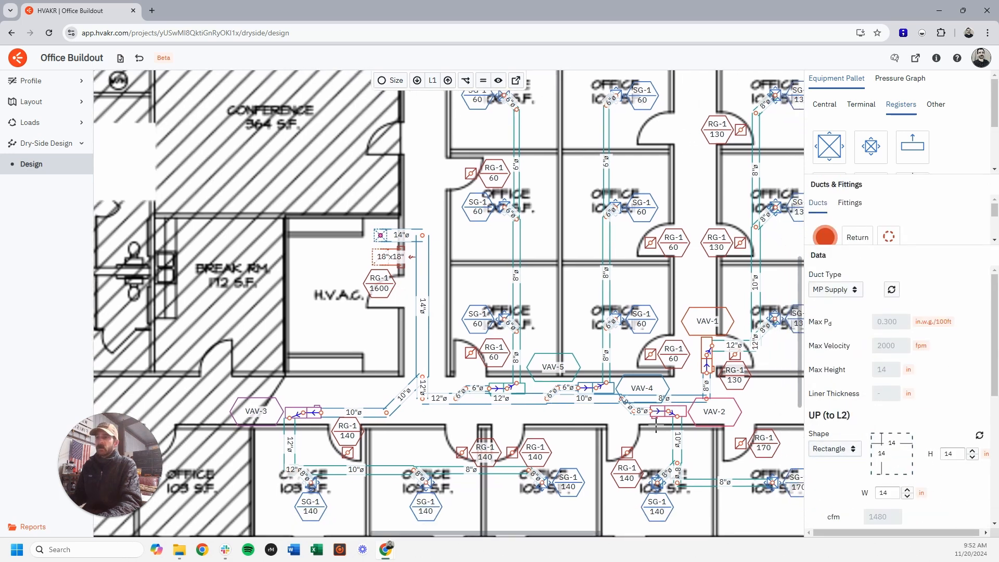
{"action": "left_click", "coordinate": [400, 330]}
Step: Export the duct layout canvas under the name Duct Design
{"action": "scroll", "coordinate": [385, 329], "scroll_direction": "down", "scroll_amount": 5}
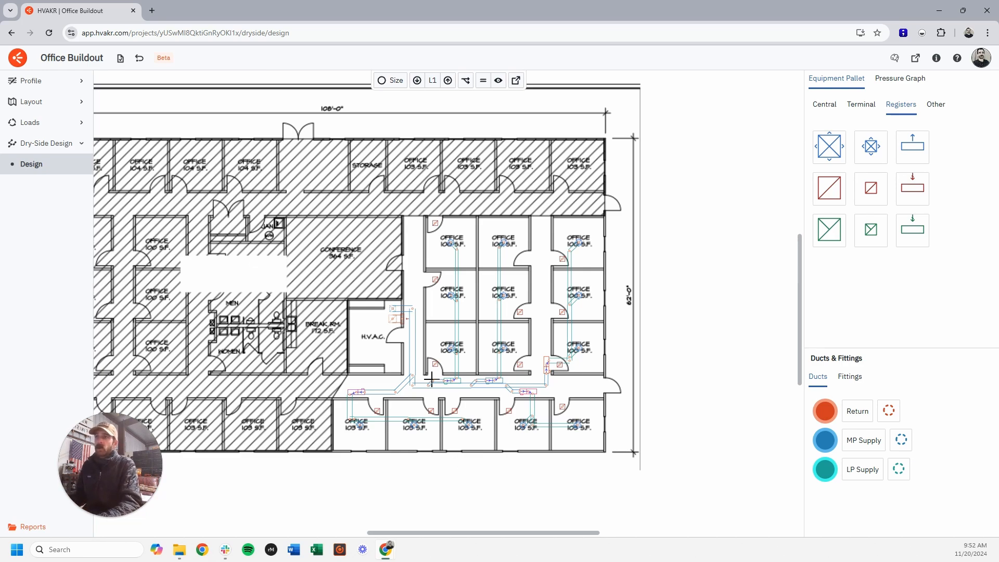
{"action": "scroll", "coordinate": [431, 378], "scroll_direction": "up", "scroll_amount": 5}
{"action": "left_click", "coordinate": [516, 80]}
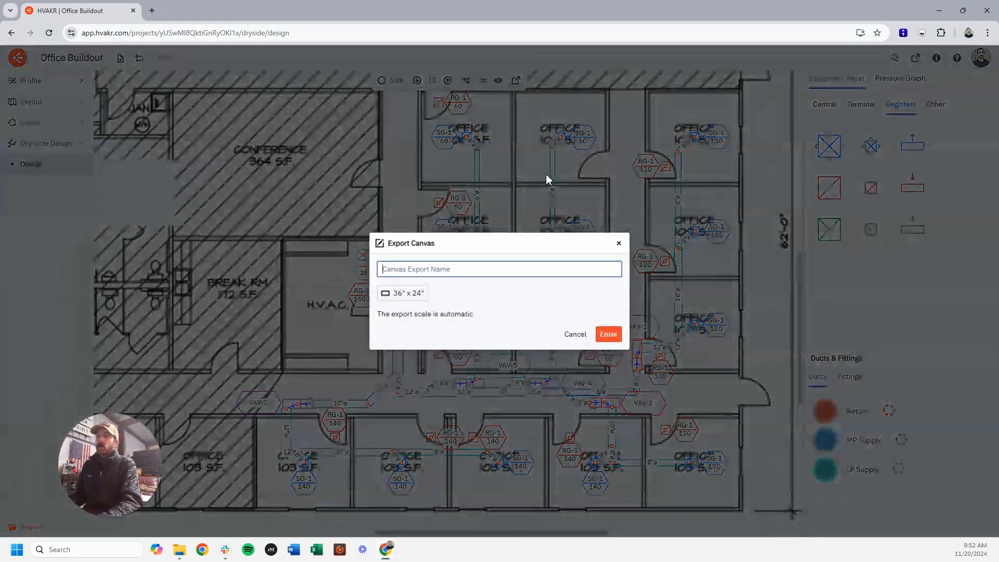
{"action": "type", "text": "D"}
{"action": "type", "text": "uct D"}
{"action": "type", "text": "ds"}
{"action": "key", "text": "BackSpace"}
{"action": "key", "text": "BackSpace"}
{"action": "type", "text": "esign"}
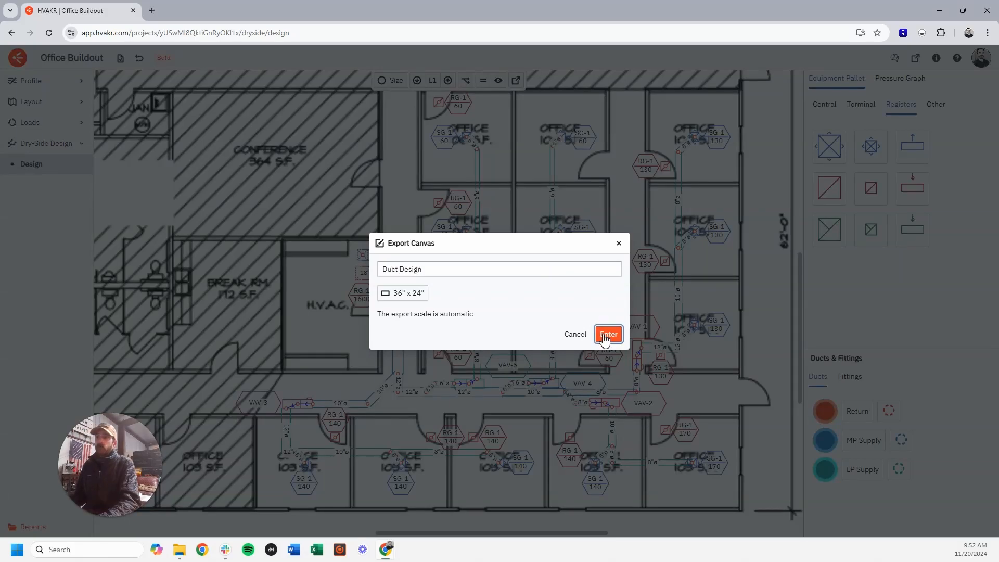
{"action": "left_click", "coordinate": [609, 334]}
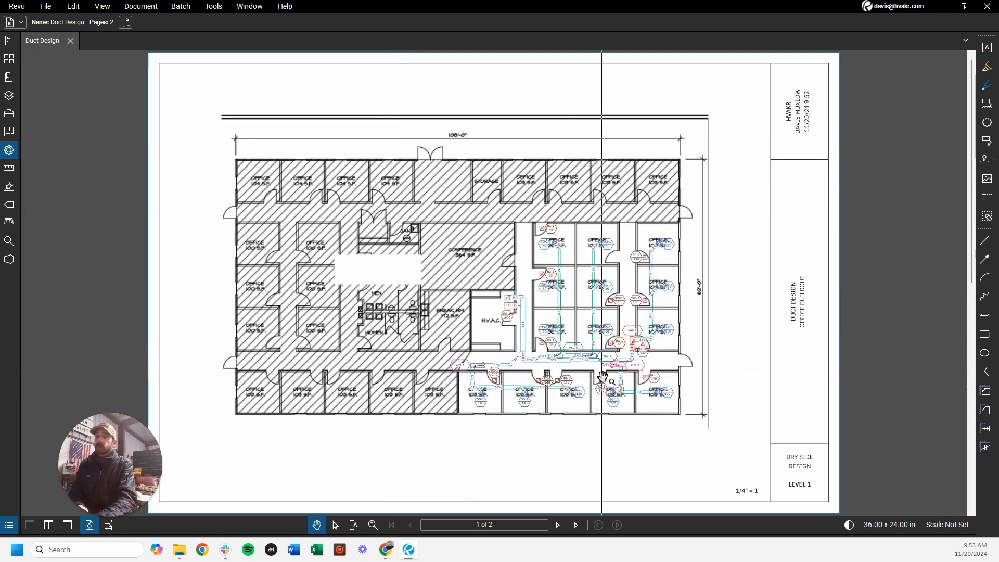
Step: Review the exported Duct Design sheet in Revu, examining the duct sizes, VAV boxes and register tags around the offices
{"action": "scroll", "coordinate": [668, 427], "scroll_direction": "up", "scroll_amount": 5}
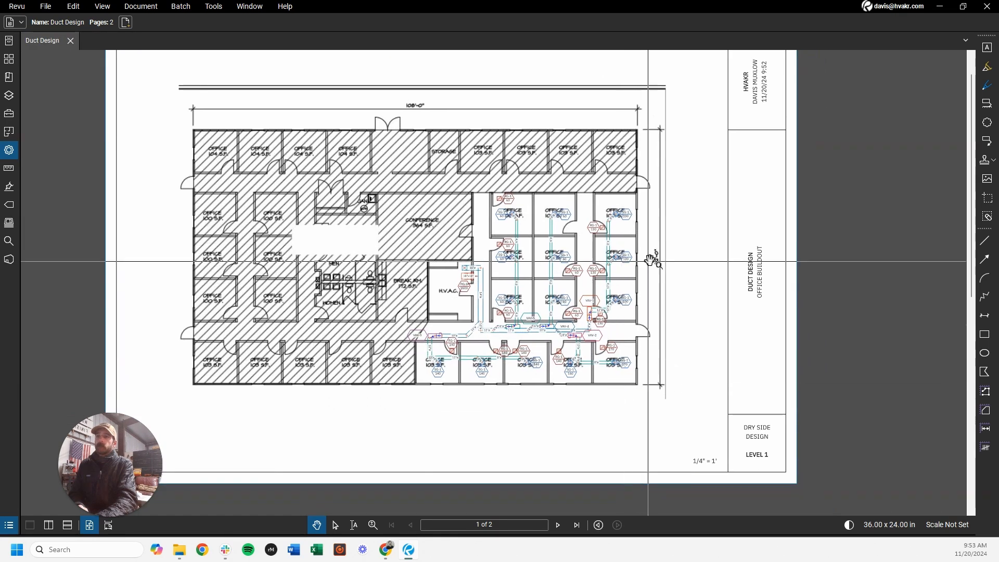
{"action": "scroll", "coordinate": [649, 361], "scroll_direction": "up", "scroll_amount": 2}
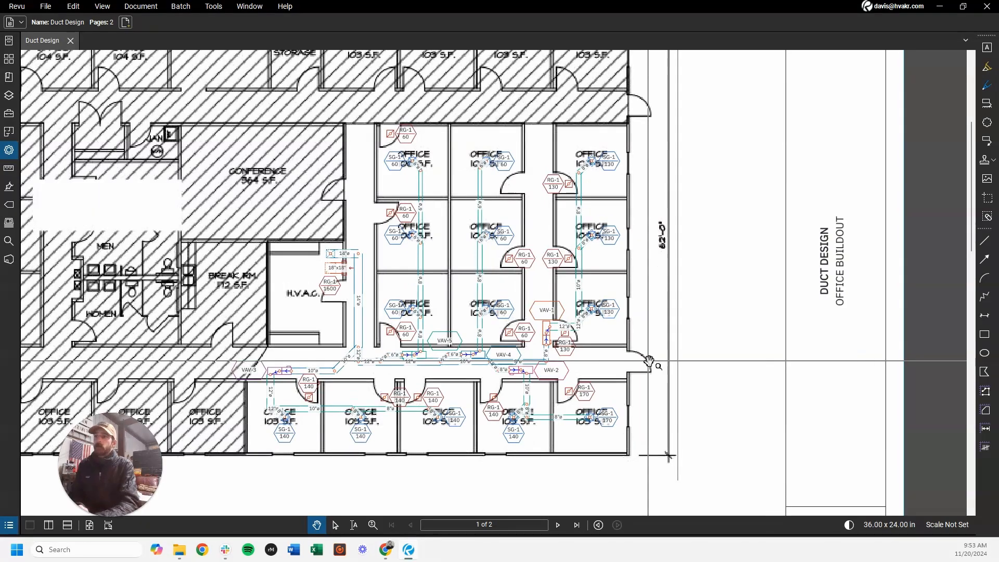
{"action": "scroll", "coordinate": [512, 191], "scroll_direction": "up", "scroll_amount": 3}
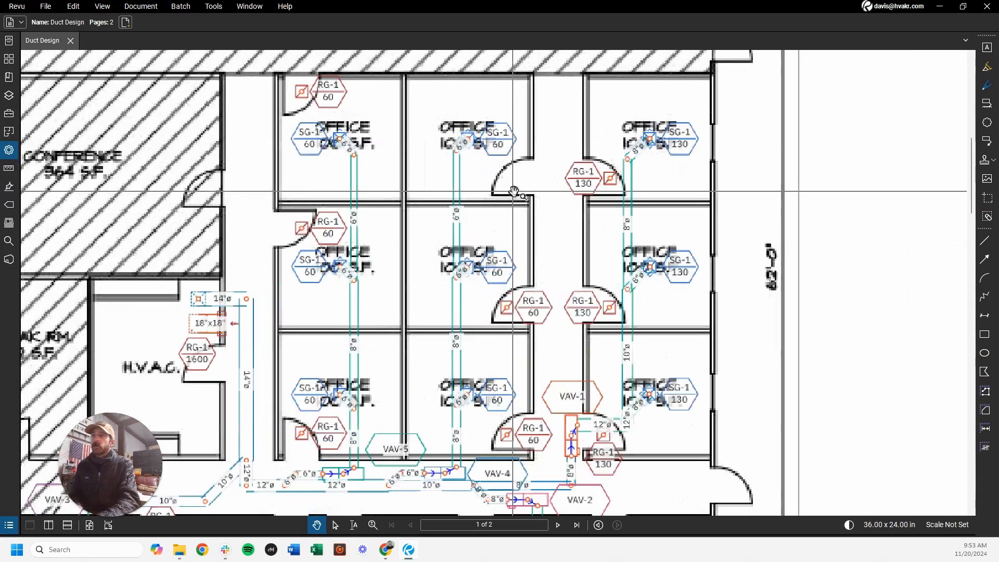
{"action": "left_click_drag", "start_coordinate": [483, 247], "coordinate": [560, 97]}
{"action": "scroll", "coordinate": [452, 296], "scroll_direction": "up", "scroll_amount": 2}
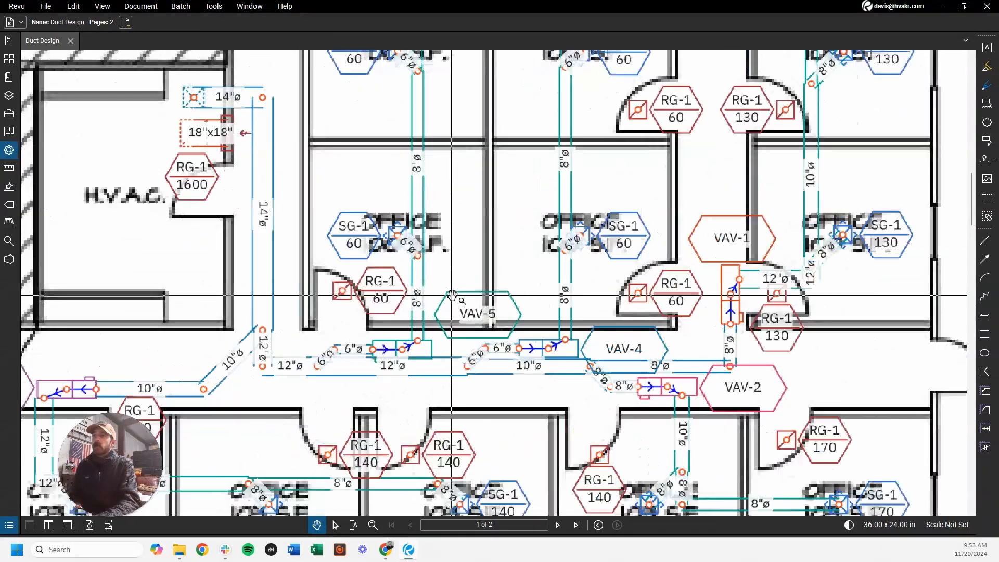
{"action": "scroll", "coordinate": [423, 331], "scroll_direction": "down", "scroll_amount": 2}
{"action": "left_click_drag", "start_coordinate": [375, 370], "coordinate": [432, 304]}
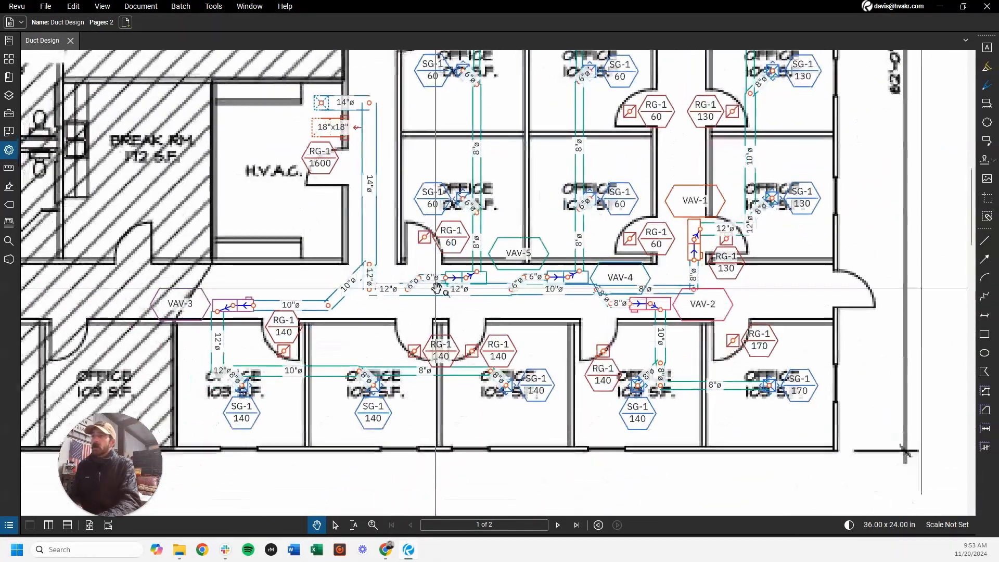
{"action": "scroll", "coordinate": [426, 343], "scroll_direction": "down", "scroll_amount": 2}
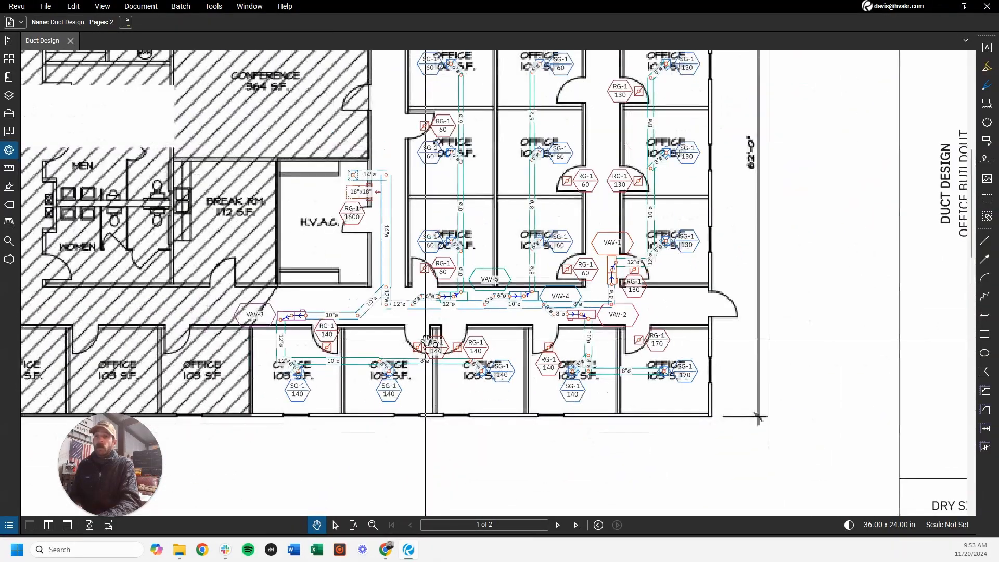
{"action": "left_click_drag", "start_coordinate": [484, 244], "coordinate": [489, 311]}
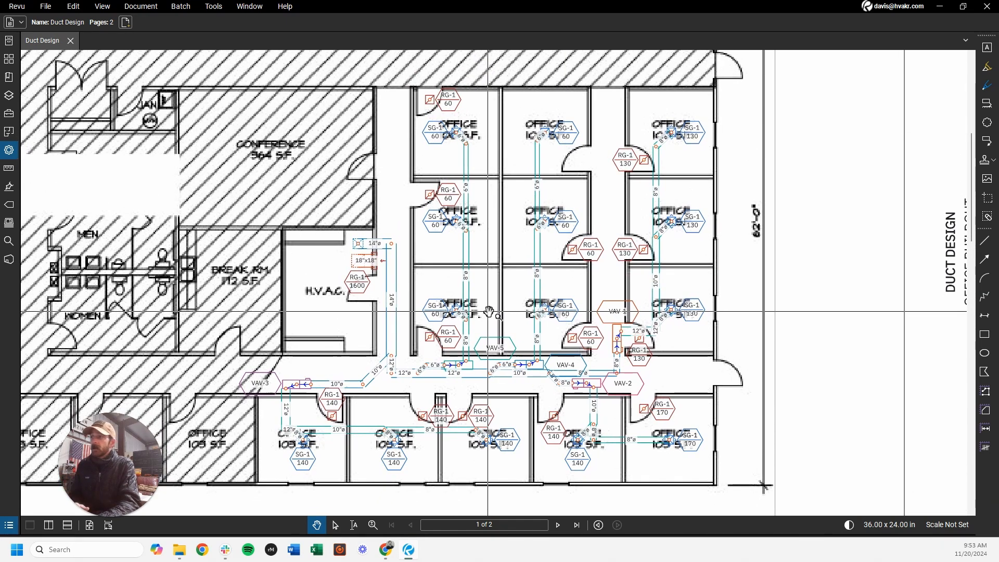
{"action": "scroll", "coordinate": [492, 318], "scroll_direction": "down", "scroll_amount": 1}
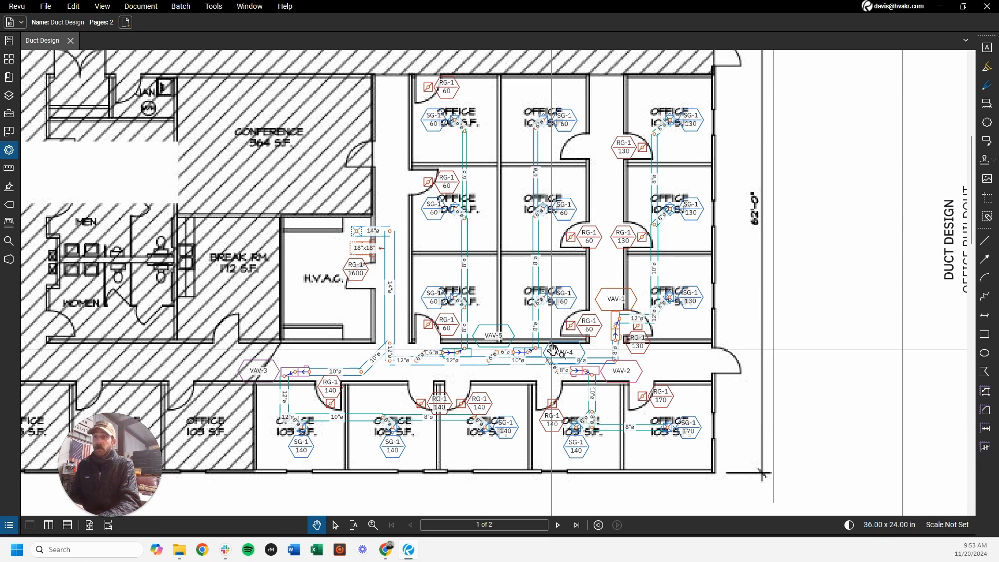
{"action": "scroll", "coordinate": [553, 348], "scroll_direction": "down", "scroll_amount": 1}
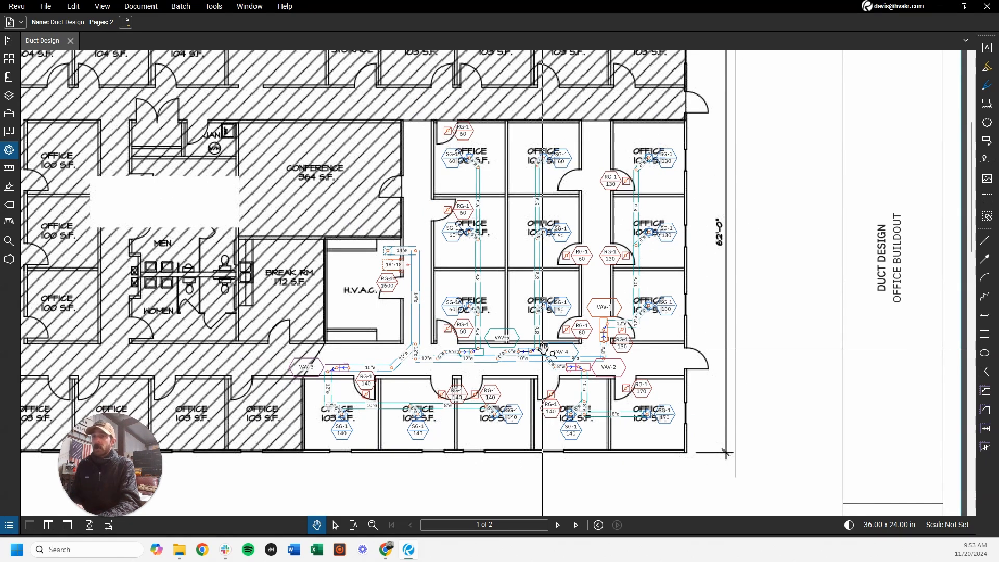